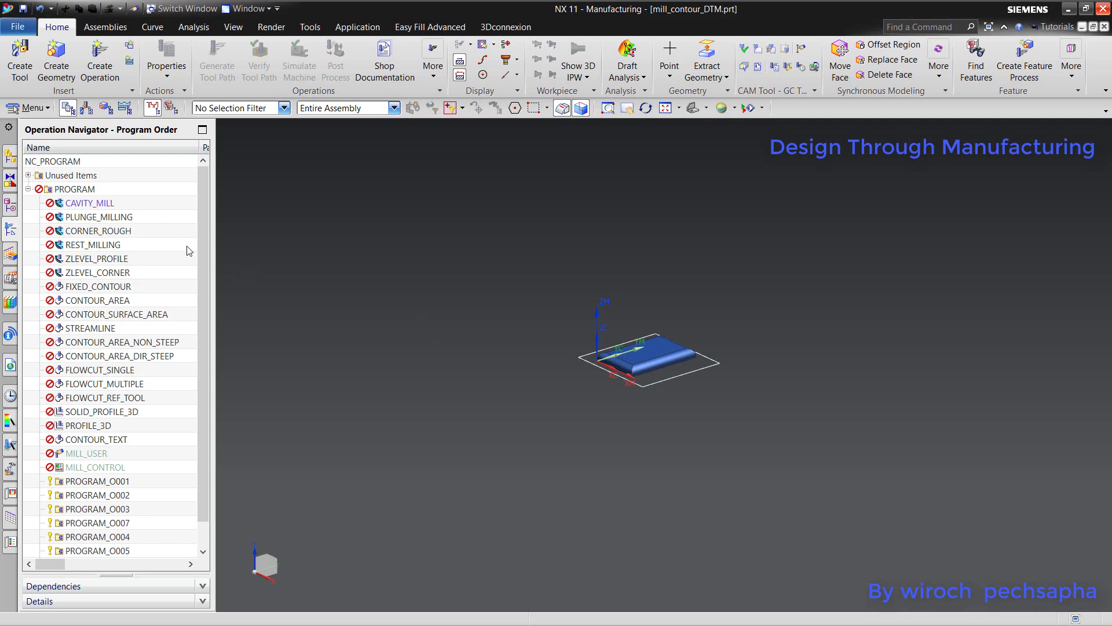
# Open the CORNER_ROUGH operation and set its stepover to 60% of flat diameter and maximum depth per cut to 0.3 mm.
pyautogui.doubleClick(87, 232)
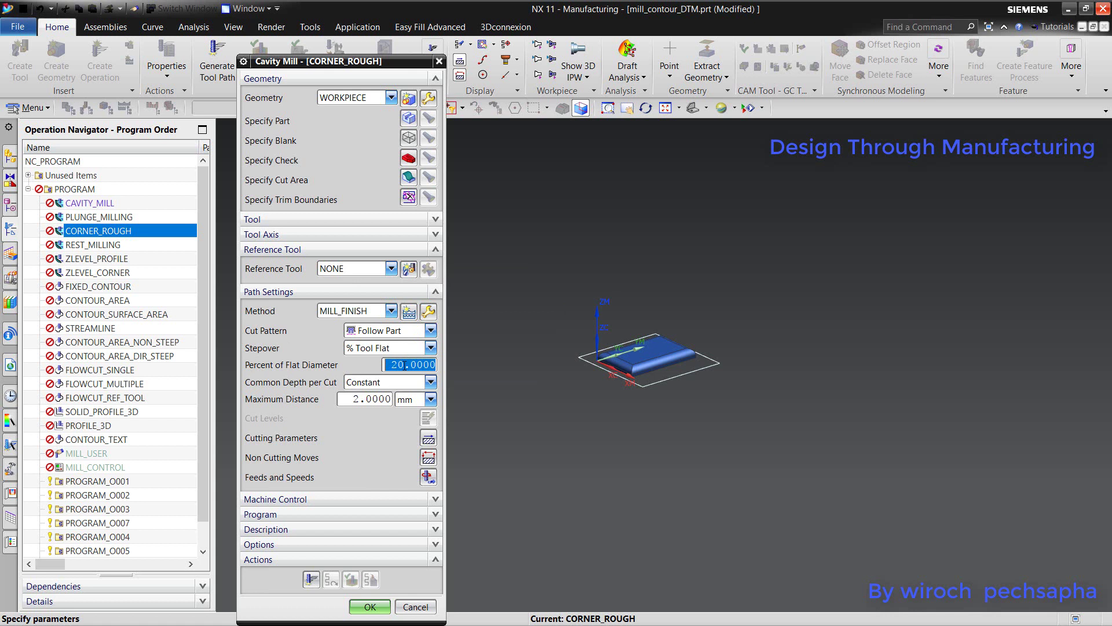
pyautogui.write('60')
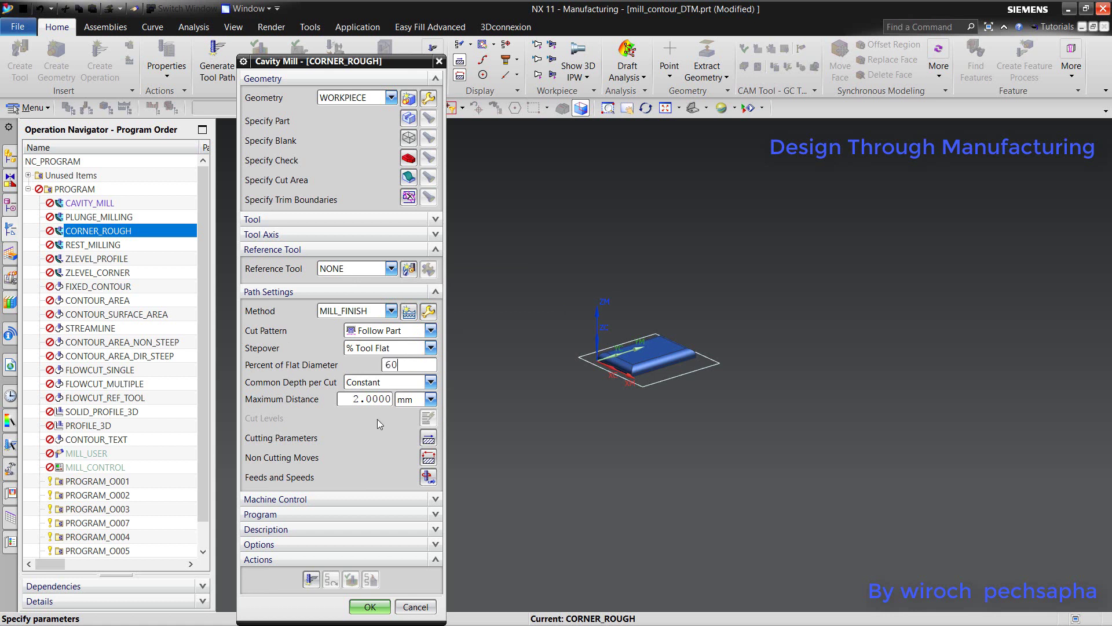
pyautogui.click(377, 399)
pyautogui.write('.3')
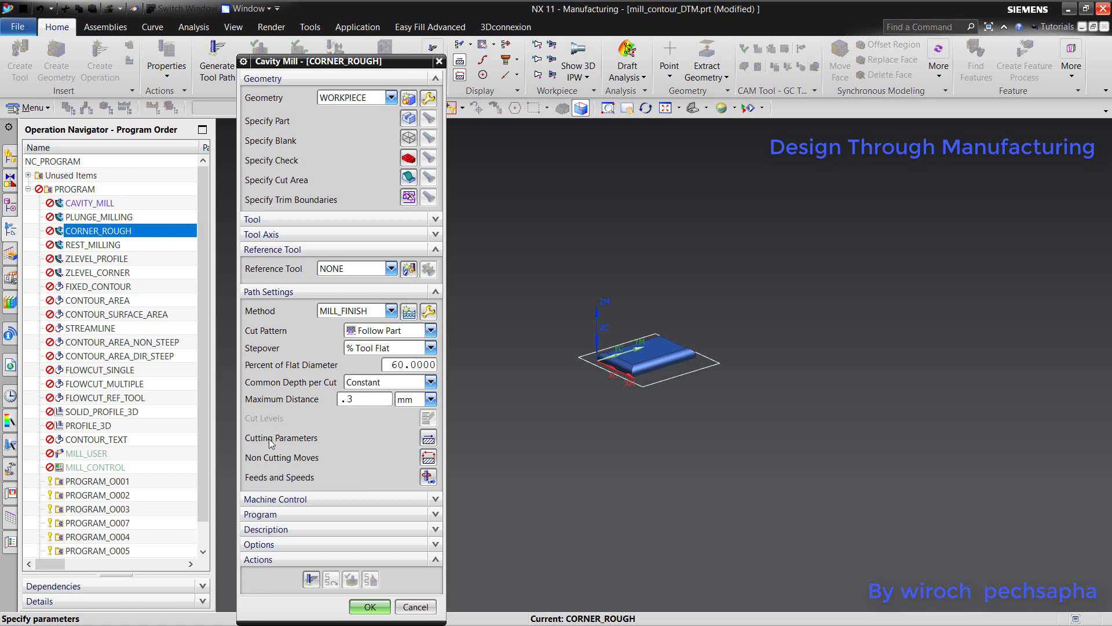
# In the cutting parameters of CORNER_ROUGH, set Open Passes to Alternate Cut Direction.
pyautogui.click(429, 438)
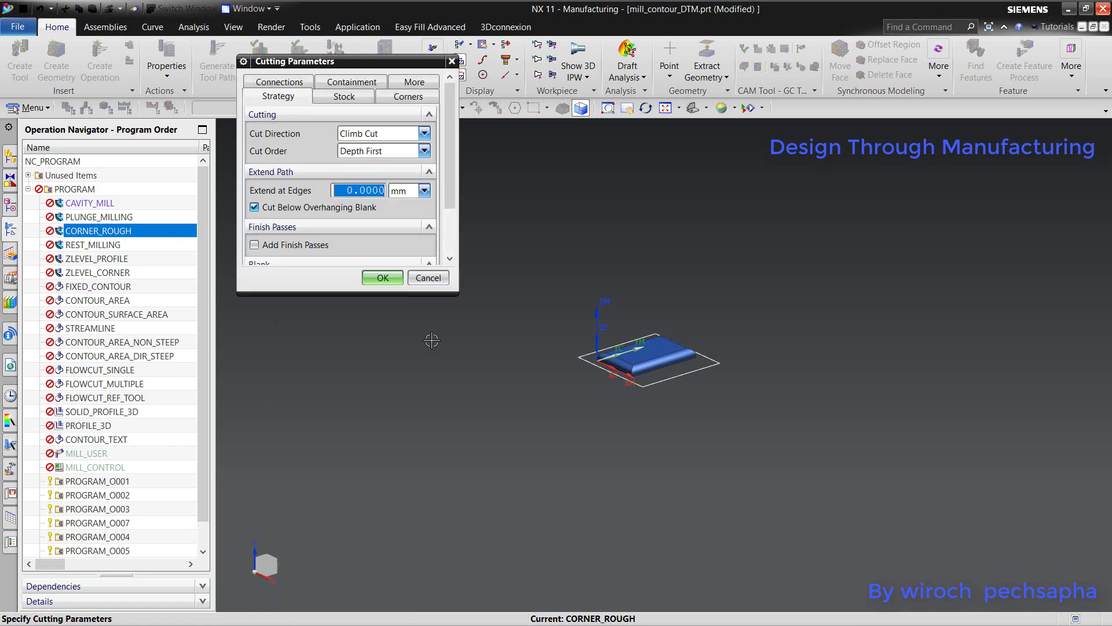
pyautogui.moveTo(385, 154)
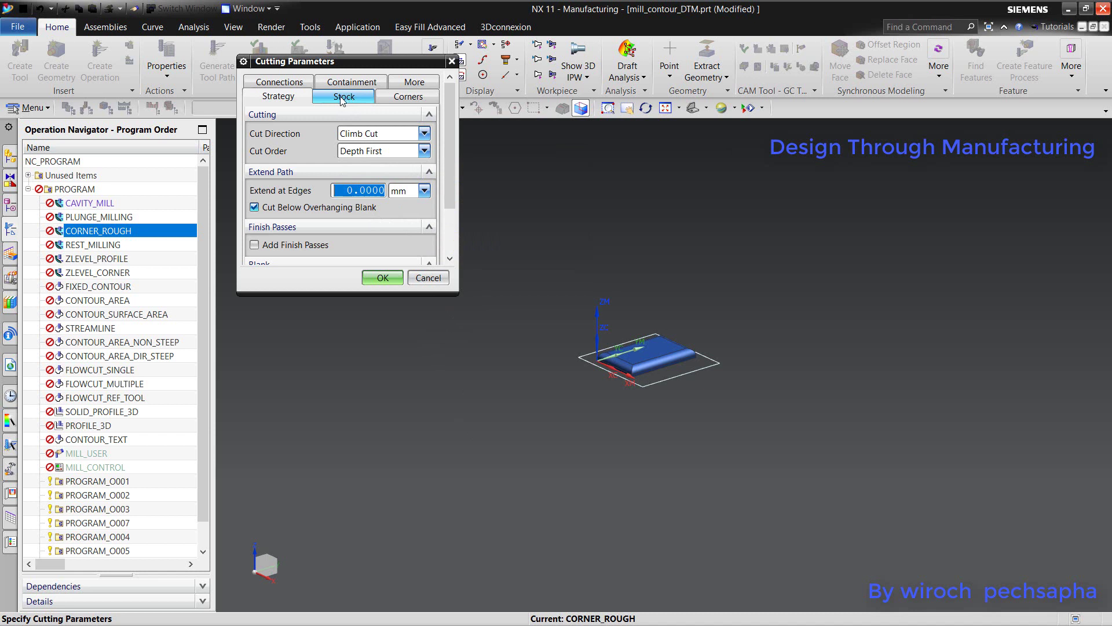
pyautogui.click(280, 82)
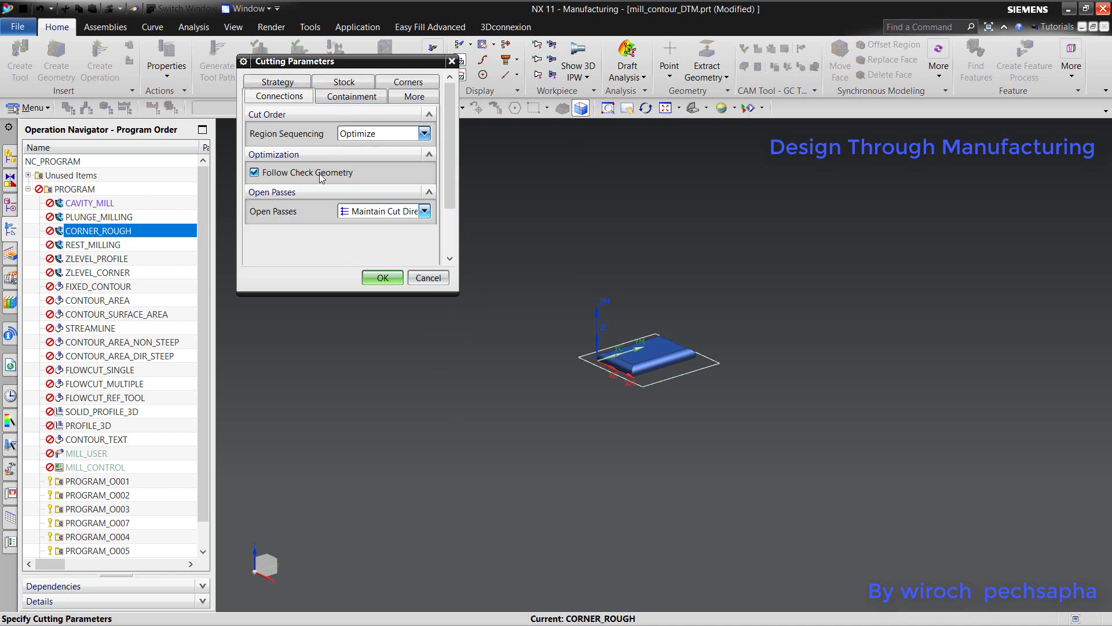
pyautogui.click(424, 211)
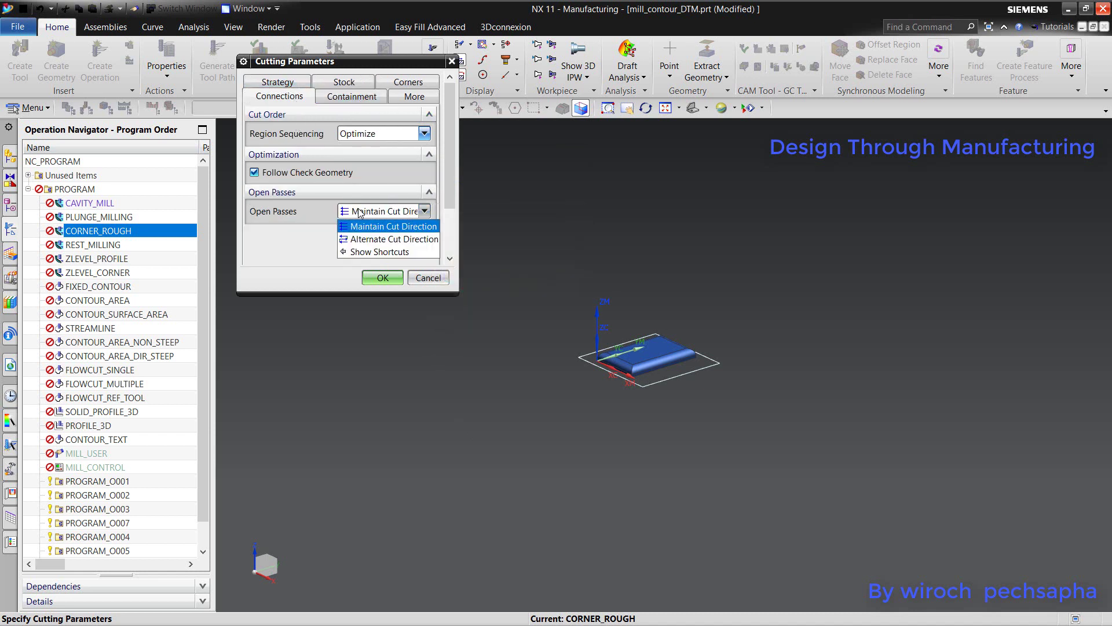
pyautogui.click(365, 239)
pyautogui.moveTo(363, 245)
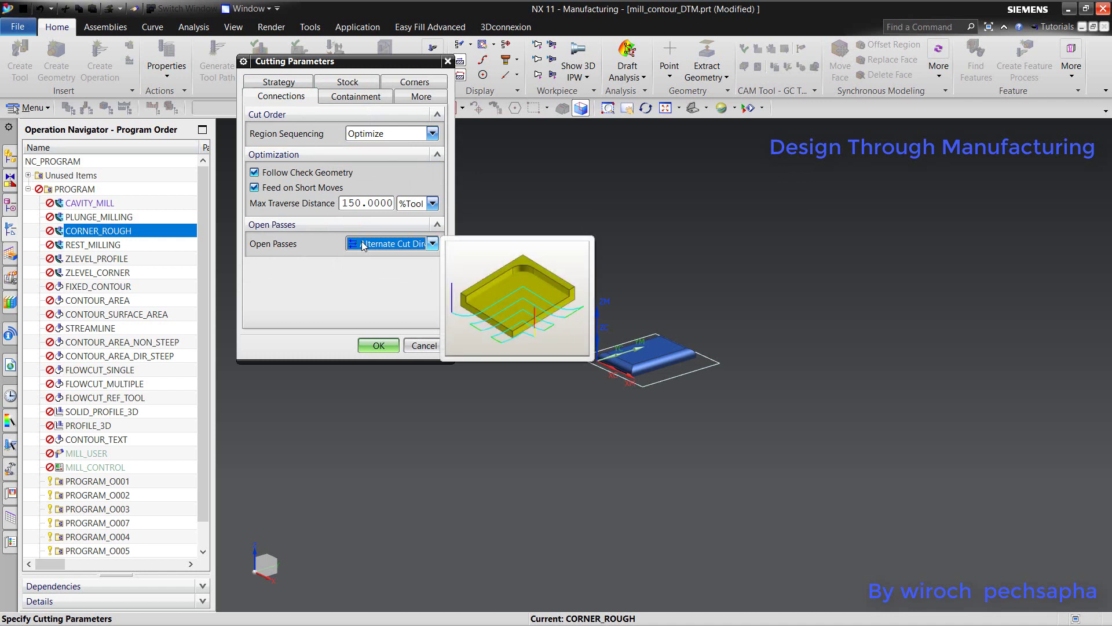
pyautogui.click(355, 100)
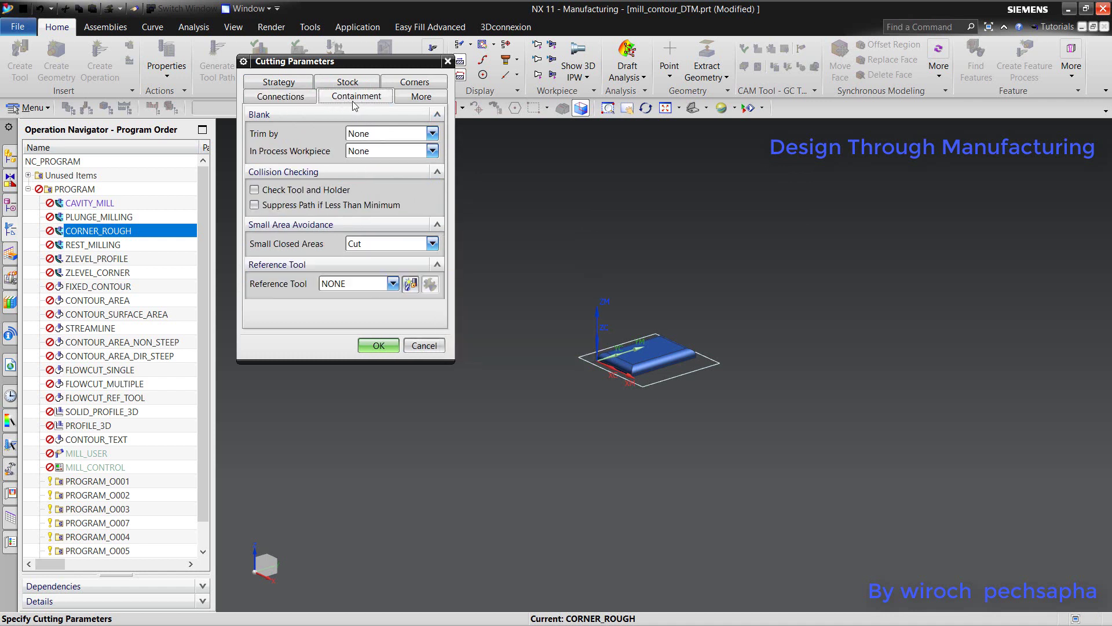
pyautogui.click(373, 290)
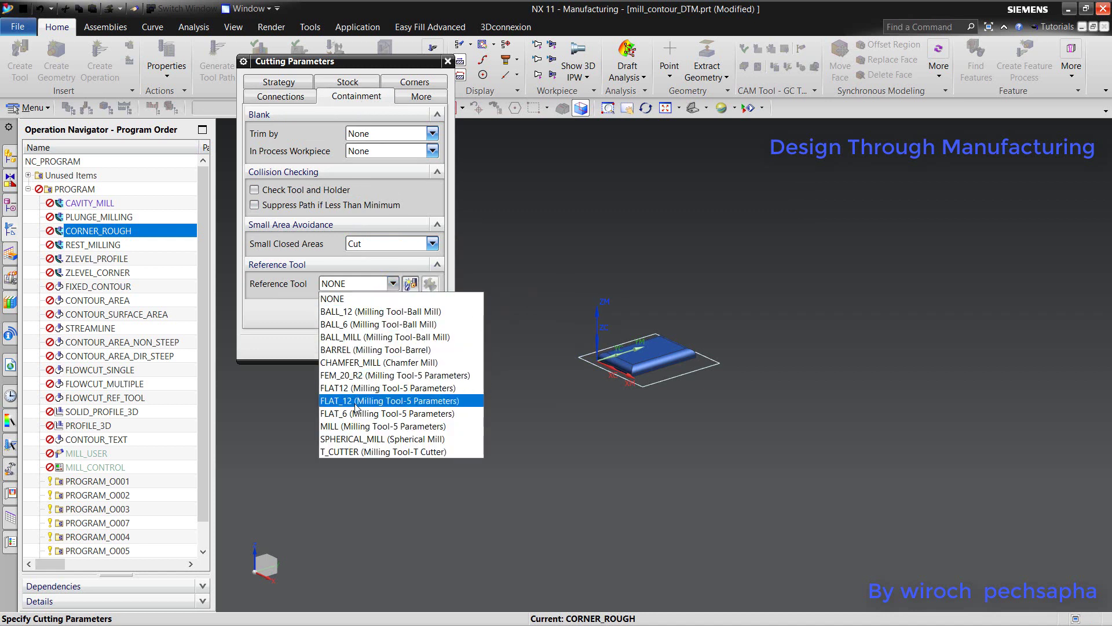
pyautogui.click(352, 427)
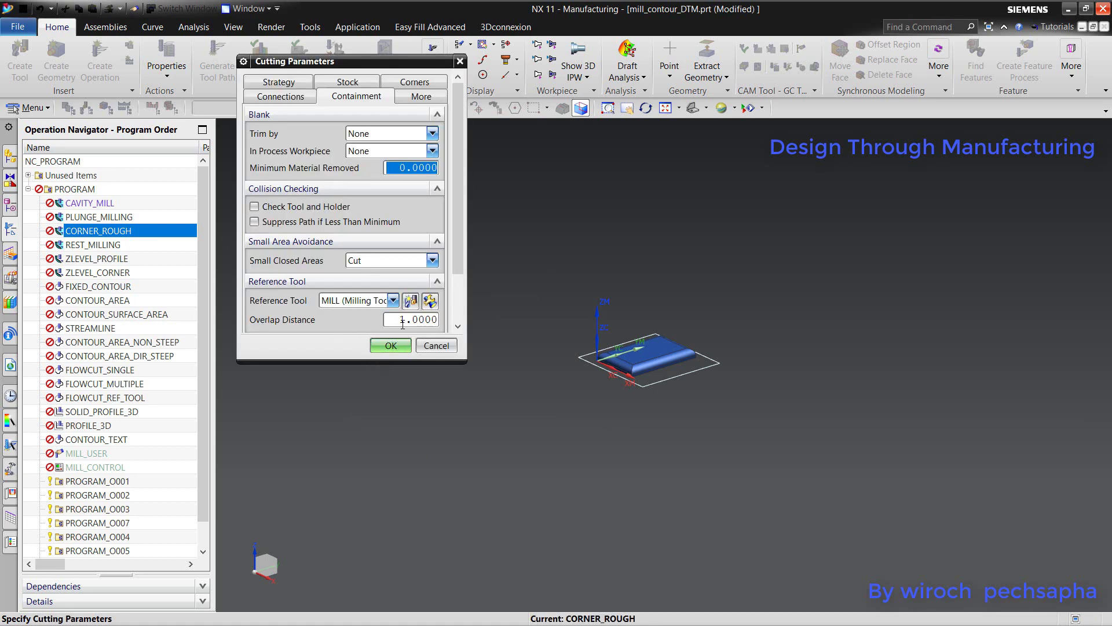
pyautogui.click(365, 301)
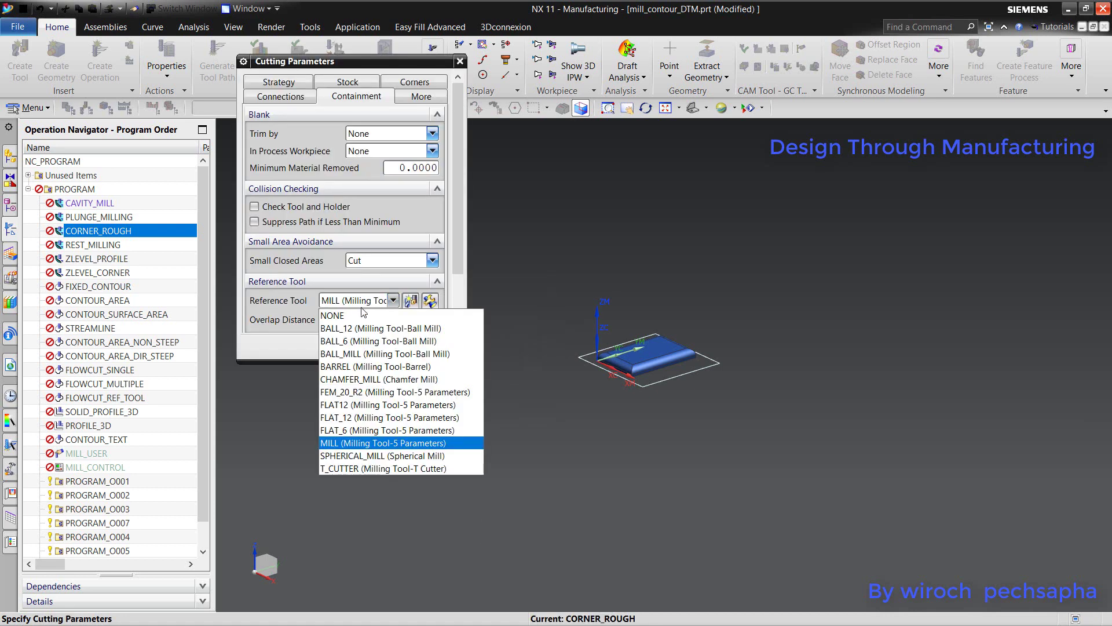
pyautogui.click(347, 317)
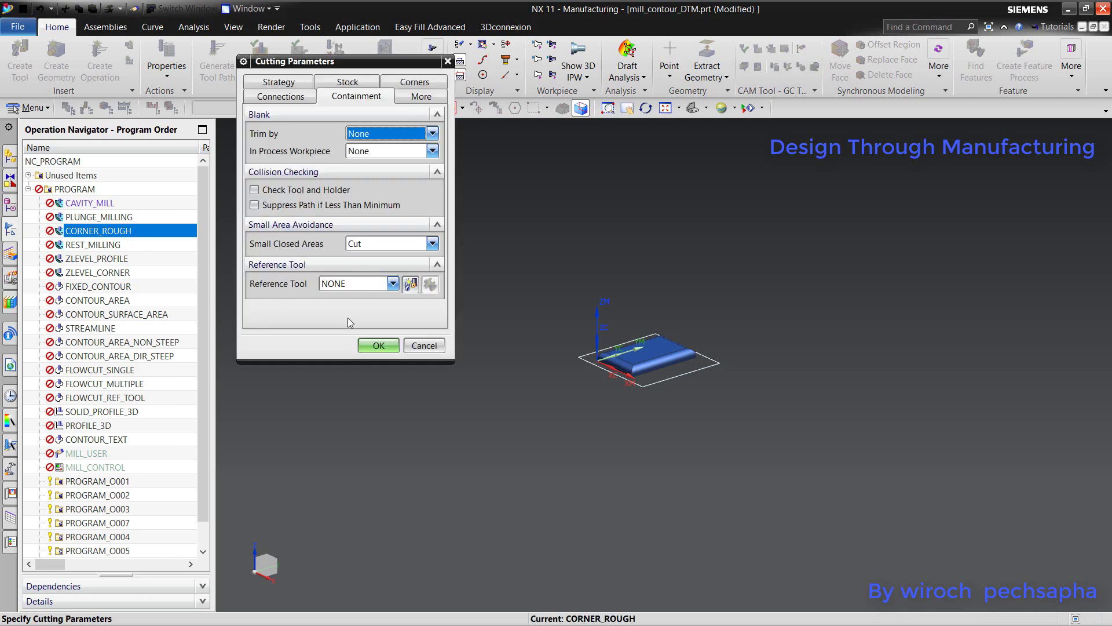
# Accept the cutting parameters and set the closed-area engage ramp angle to 3 in the non cutting moves.
pyautogui.click(378, 345)
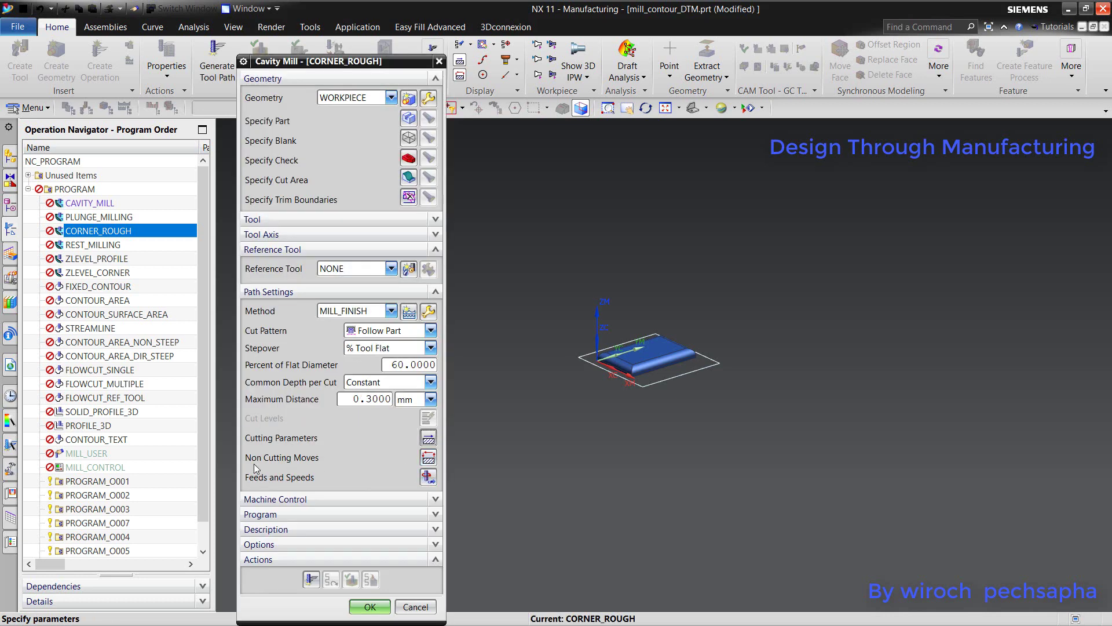
pyautogui.click(429, 457)
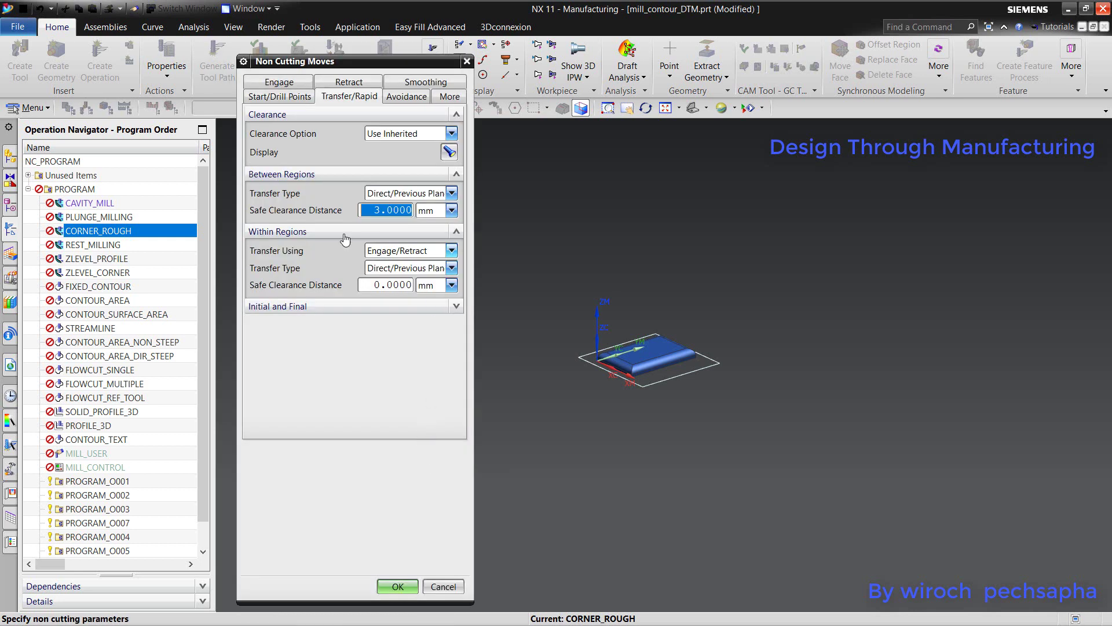
pyautogui.click(266, 84)
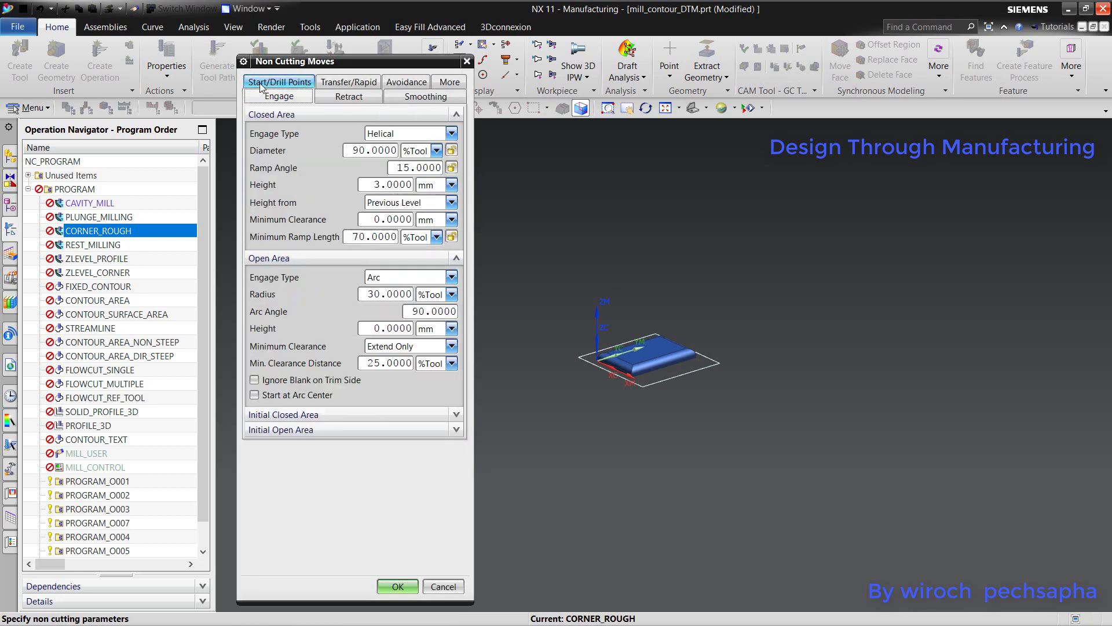
pyautogui.click(417, 168)
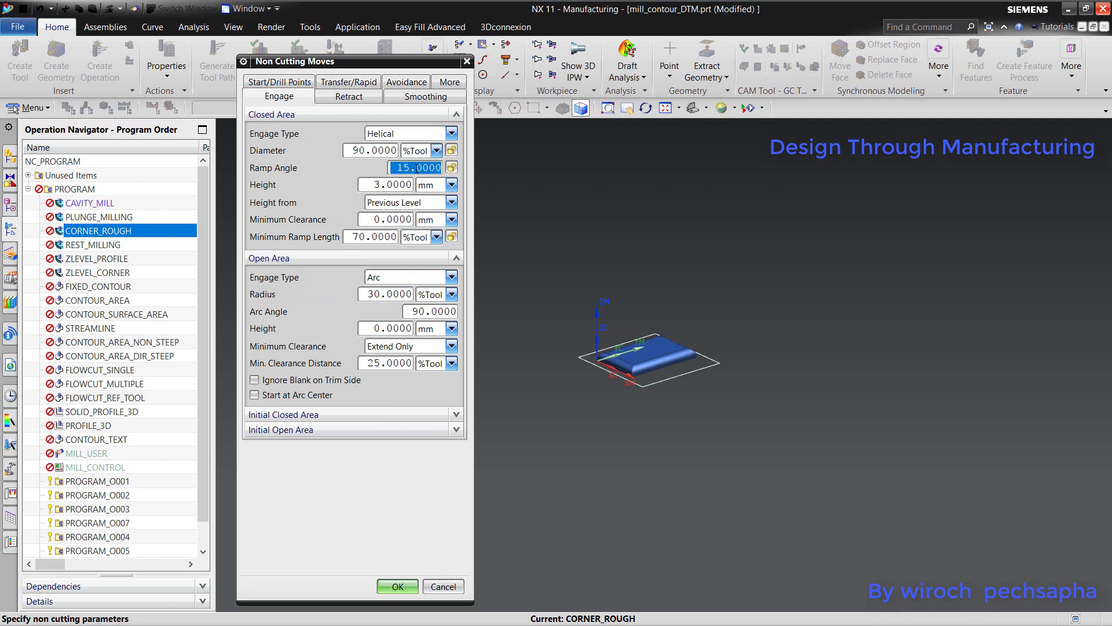
pyautogui.write('3')
# Set the open-area engage radius to 50% of the tool and its minimum clearance distance to 3 mm.
pyautogui.click(369, 294)
pyautogui.write('500')
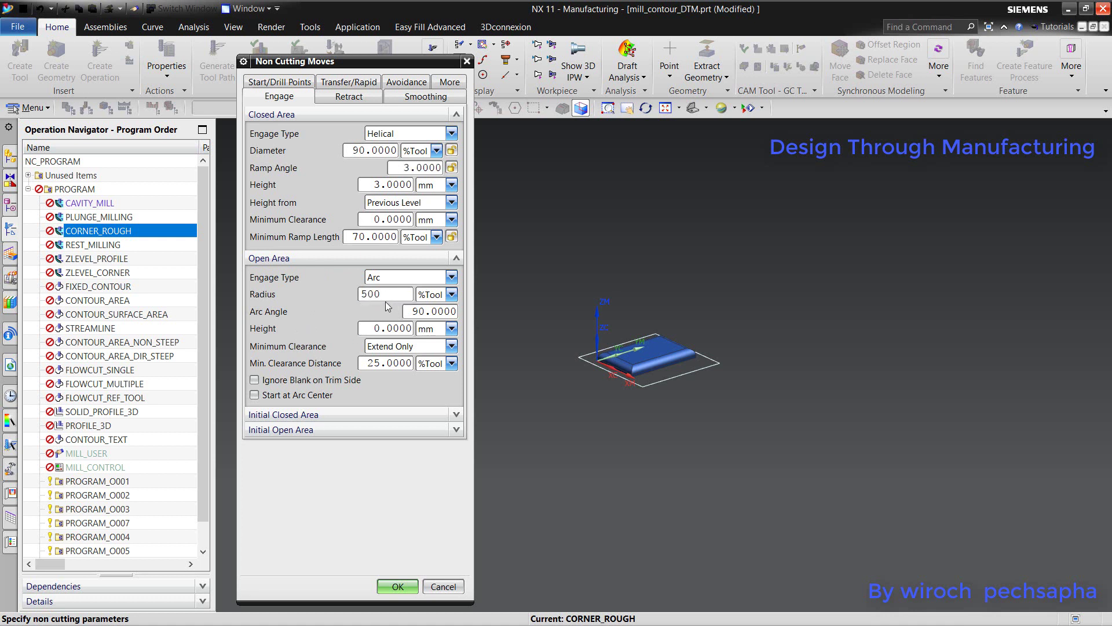
pyautogui.press('BackSpace')
pyautogui.click(427, 363)
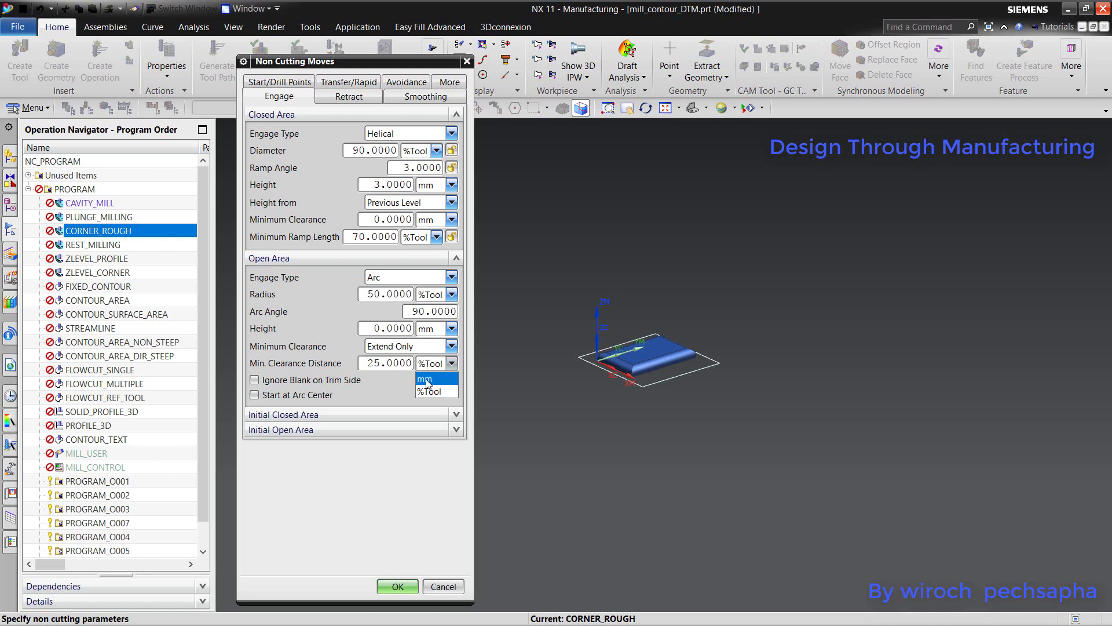
pyautogui.click(425, 378)
pyautogui.click(391, 363)
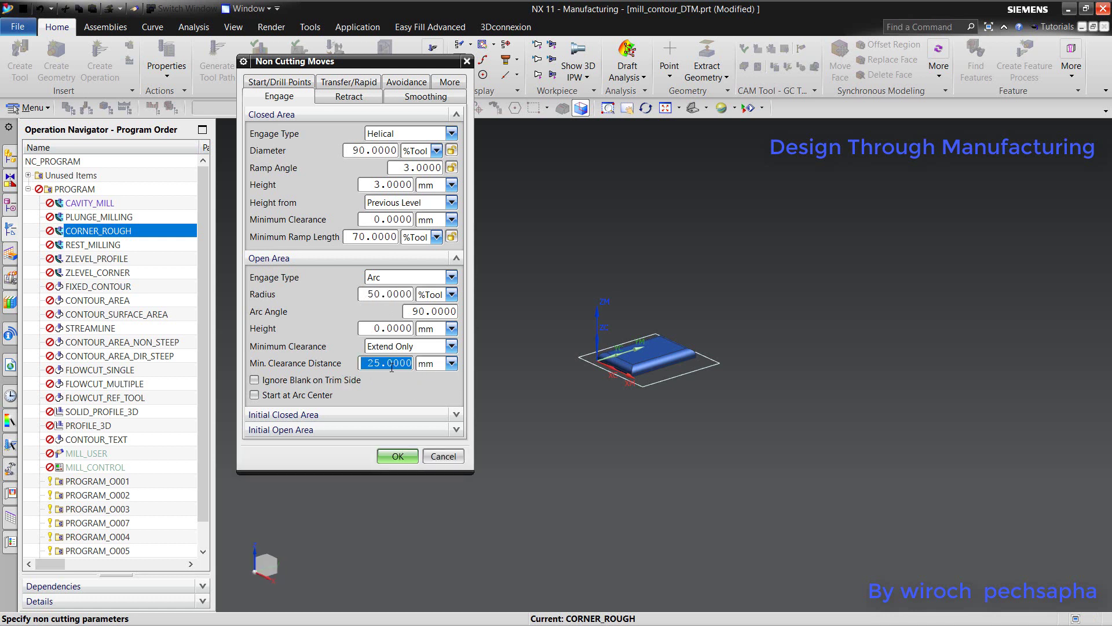
pyautogui.write('3')
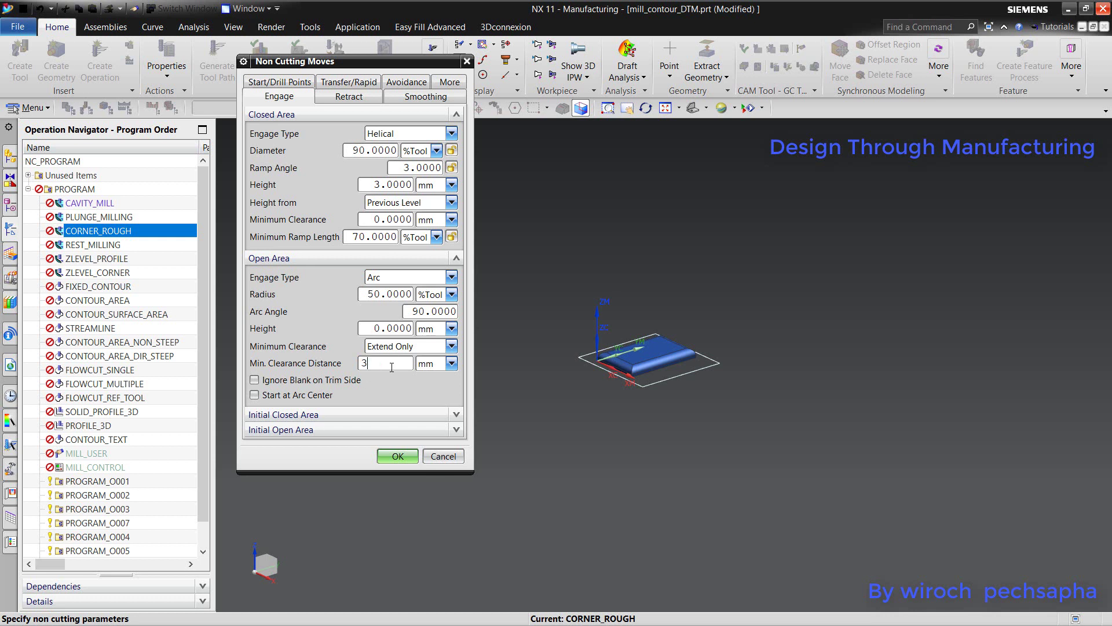
# Set the start point overlap distance to 2 mm, review the transfer settings and accept the non cutting moves.
pyautogui.click(288, 87)
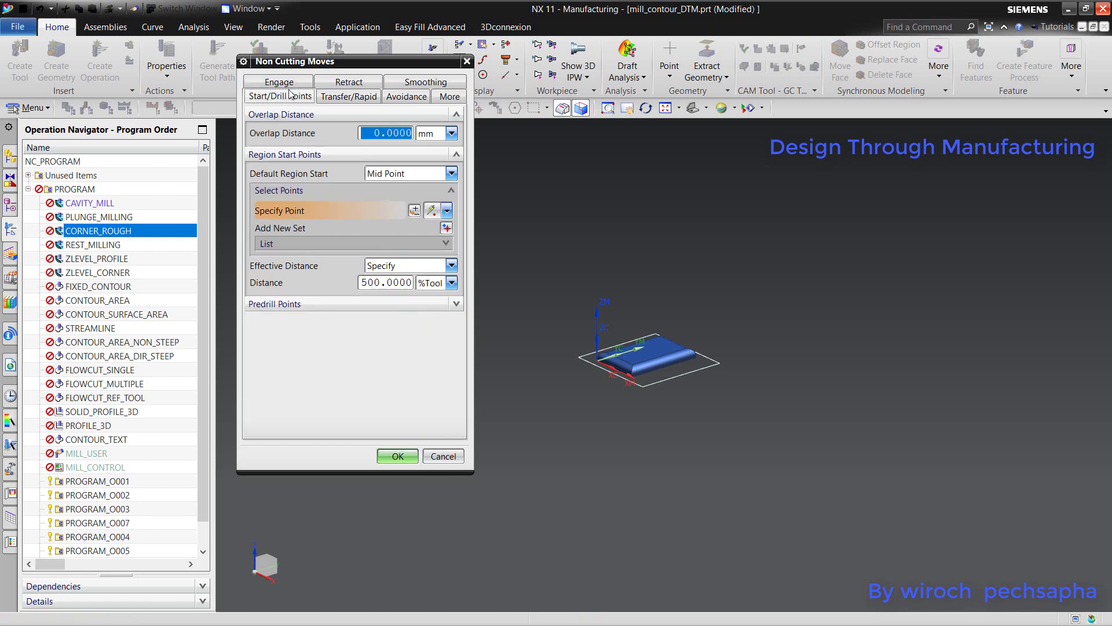
pyautogui.click(384, 134)
pyautogui.write('2')
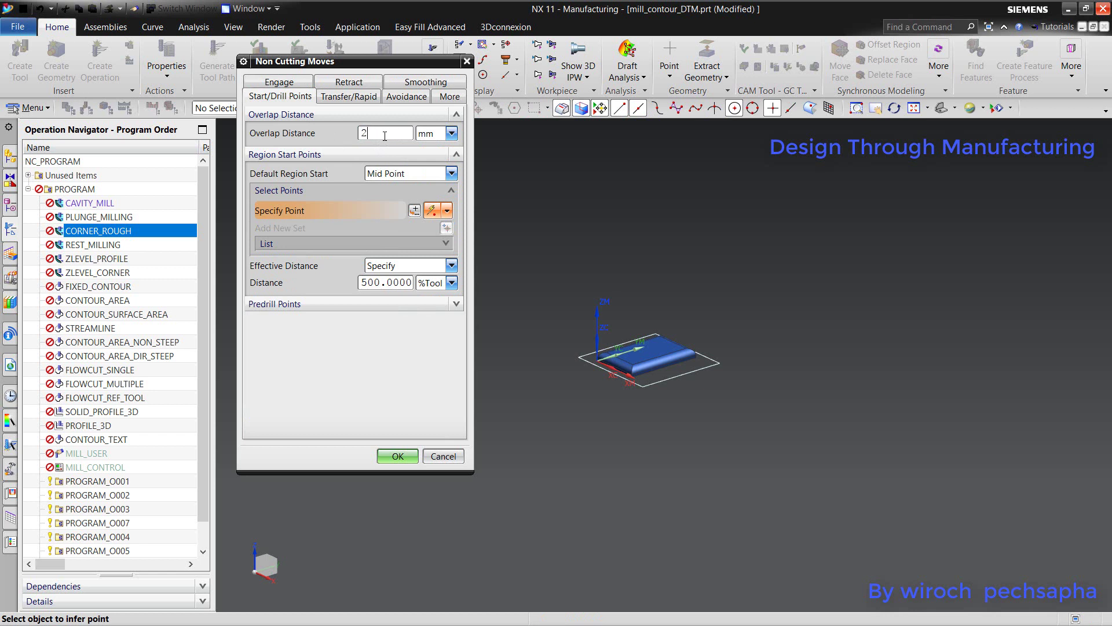
pyautogui.click(359, 99)
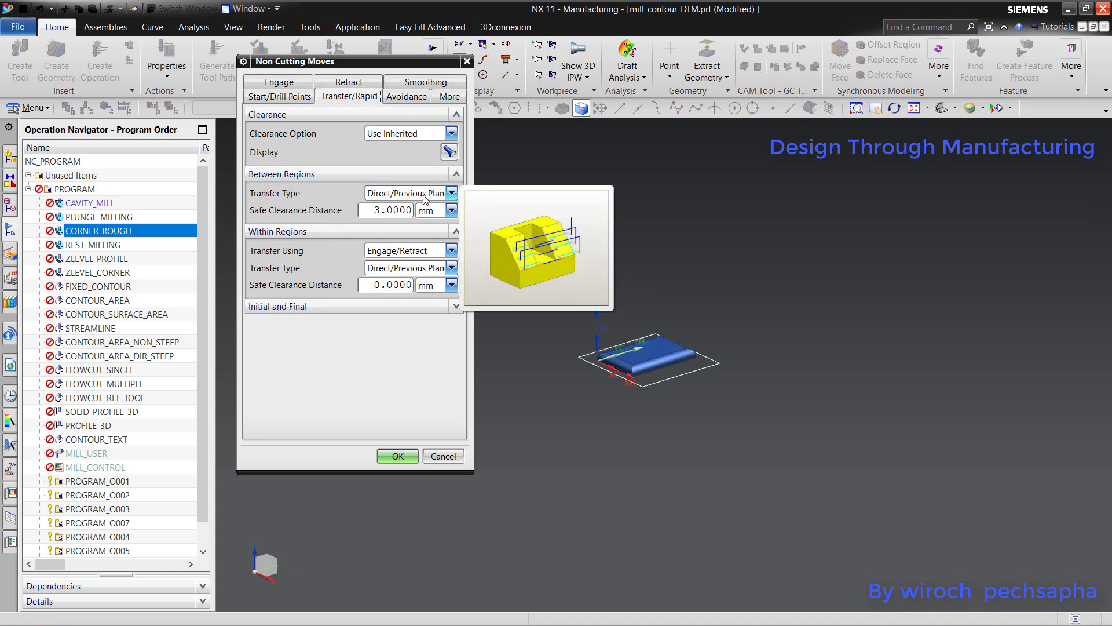
pyautogui.click(397, 457)
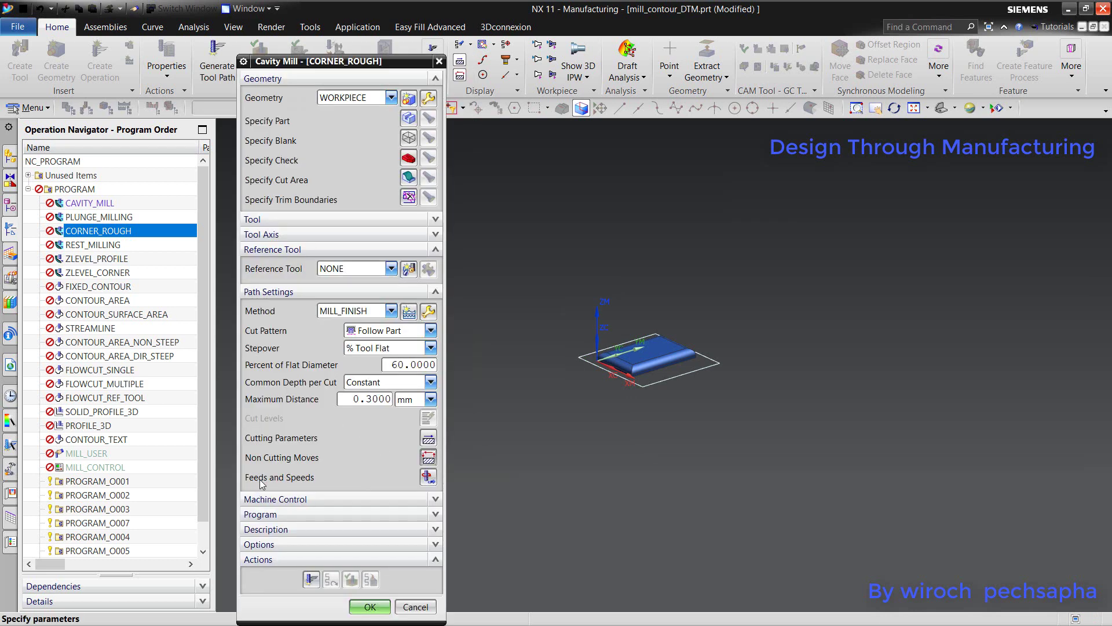
# Set the spindle speed to 300 rpm in Feeds and Speeds and accept the CORNER_ROUGH operation.
pyautogui.click(429, 477)
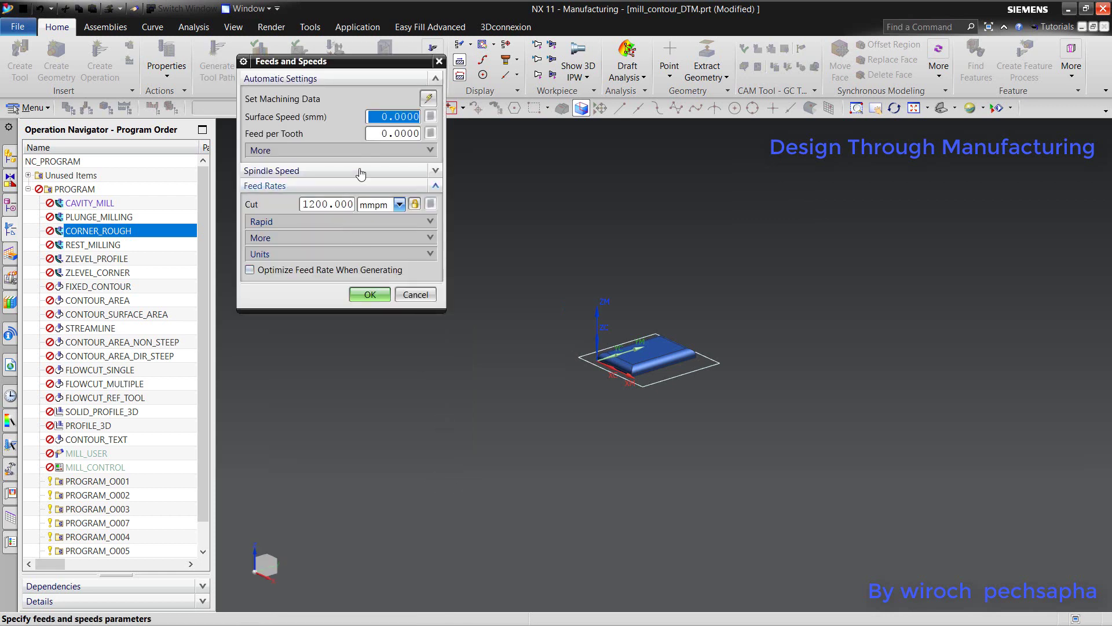
pyautogui.click(361, 172)
pyautogui.click(403, 189)
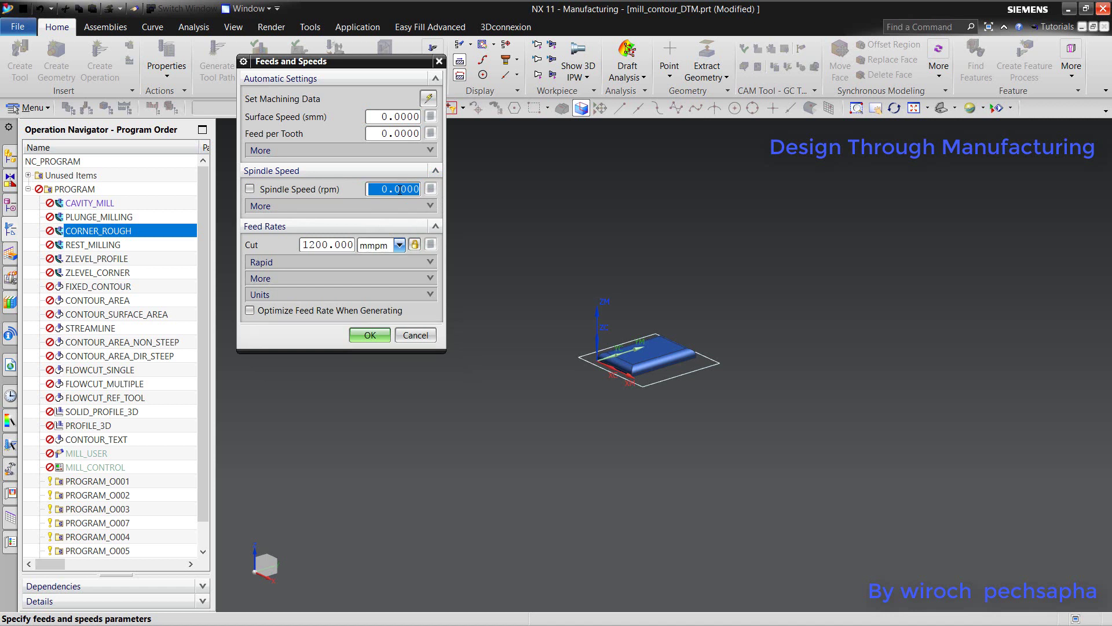
pyautogui.write('300')
pyautogui.press('Return')
pyautogui.click(369, 335)
pyautogui.click(370, 607)
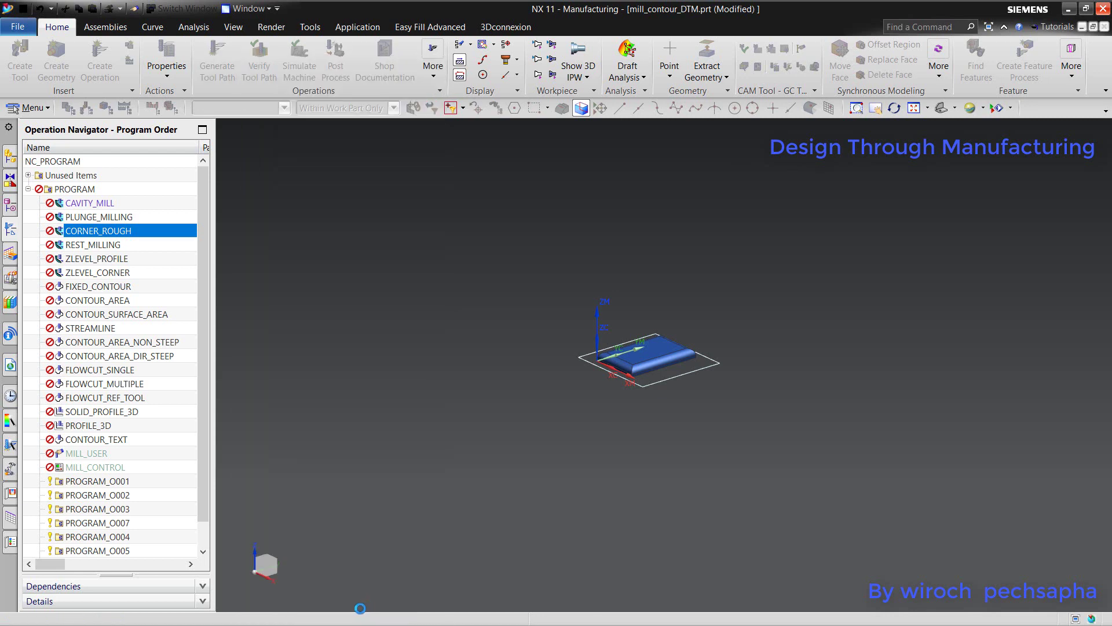
# Open the ZLEVEL_PROFILE operation and set its maximum depth per cut to 0.25 mm.
pyautogui.doubleClick(97, 259)
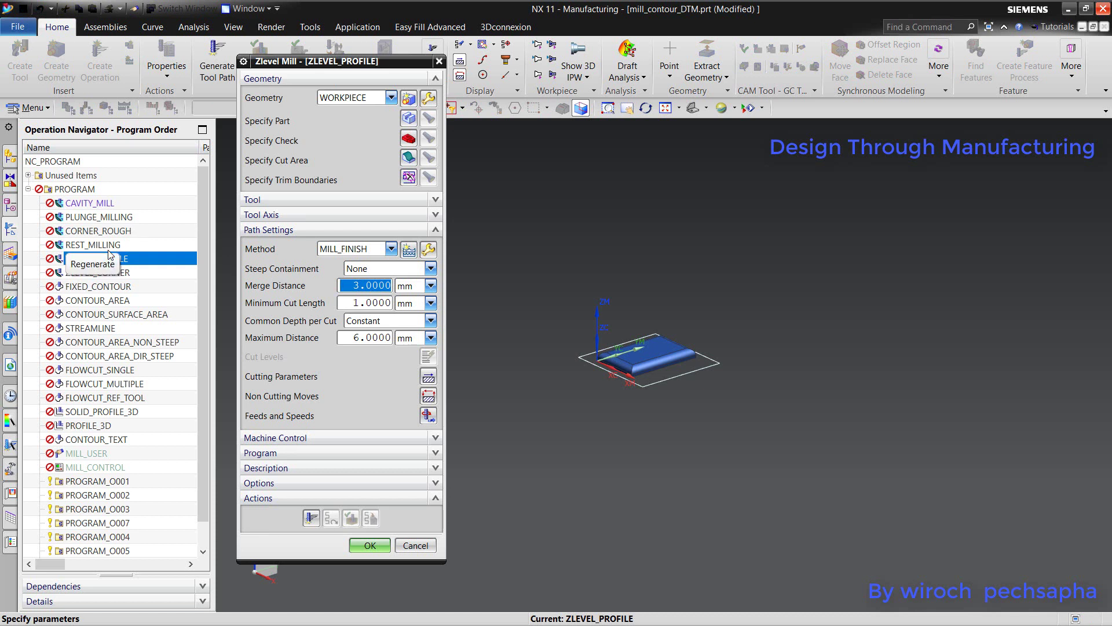
pyautogui.click(362, 338)
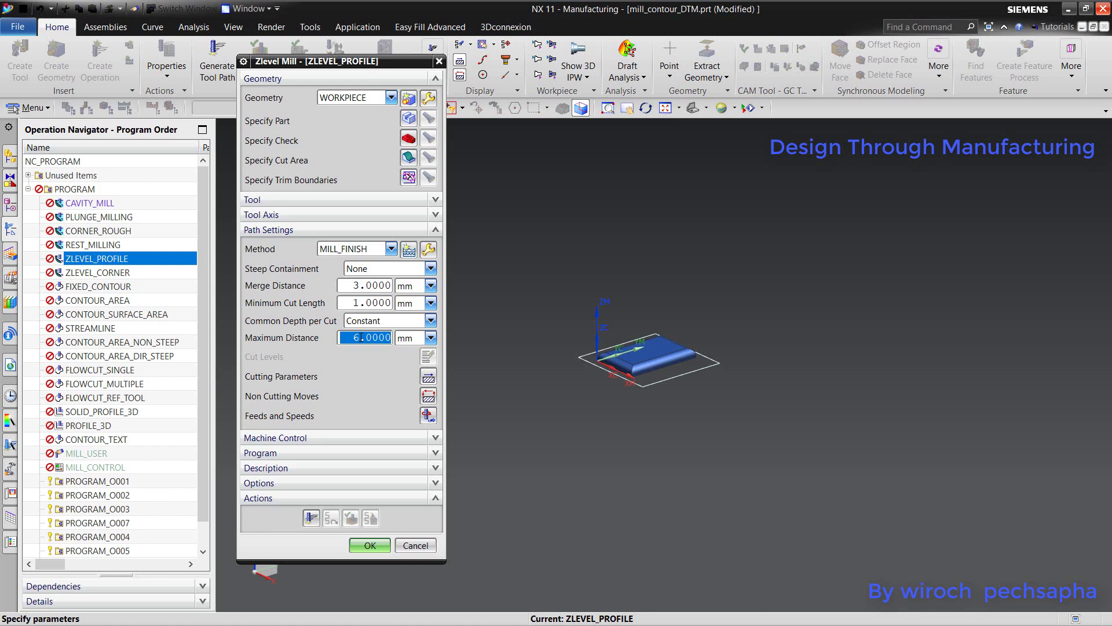
pyautogui.write('.25')
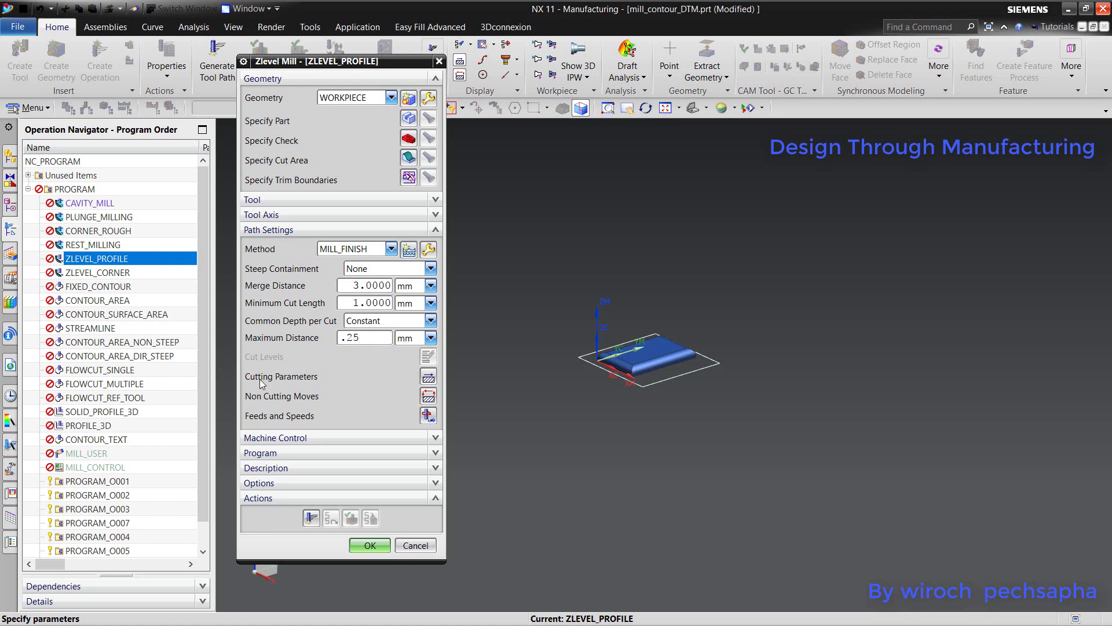
# In the cutting parameters of ZLEVEL_PROFILE, choose MILL as the containment reference tool and set the overlap distance to 1.
pyautogui.click(430, 377)
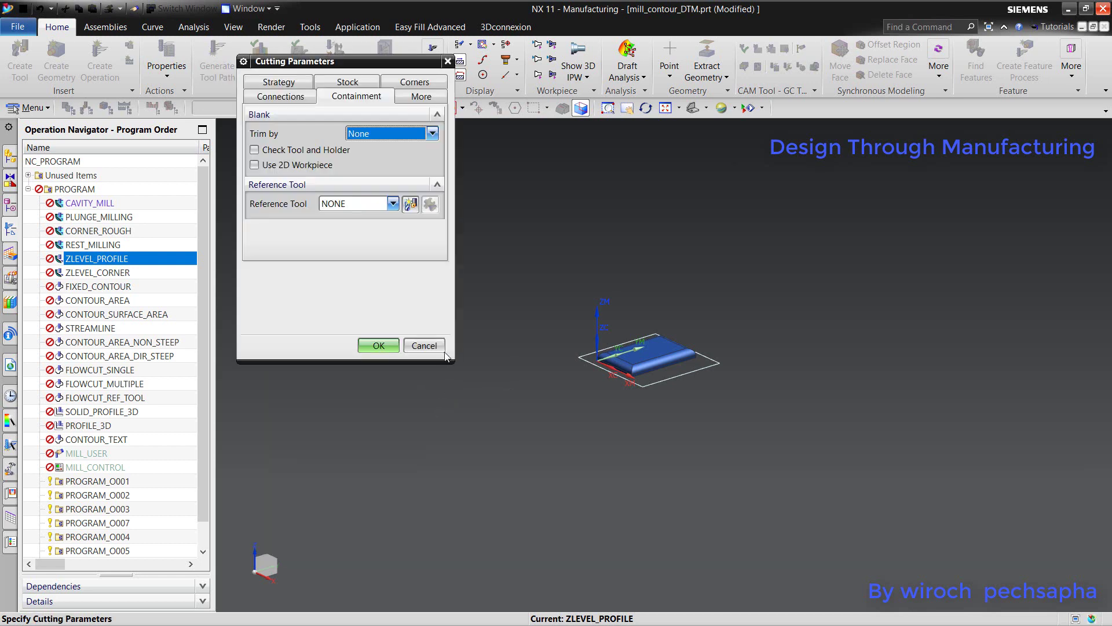
pyautogui.click(355, 203)
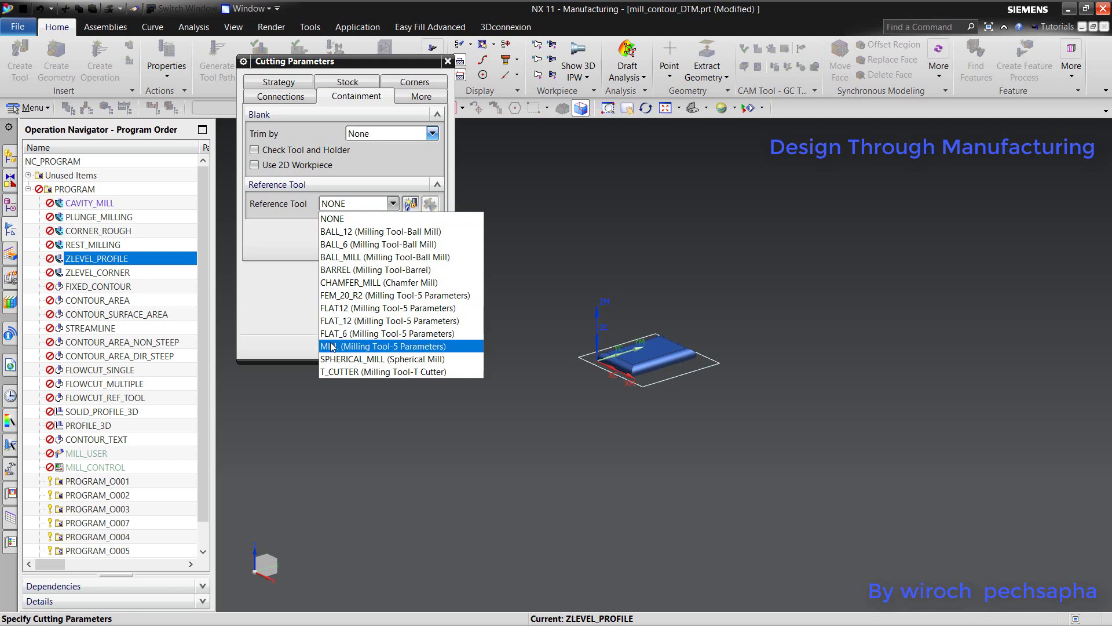
pyautogui.click(376, 345)
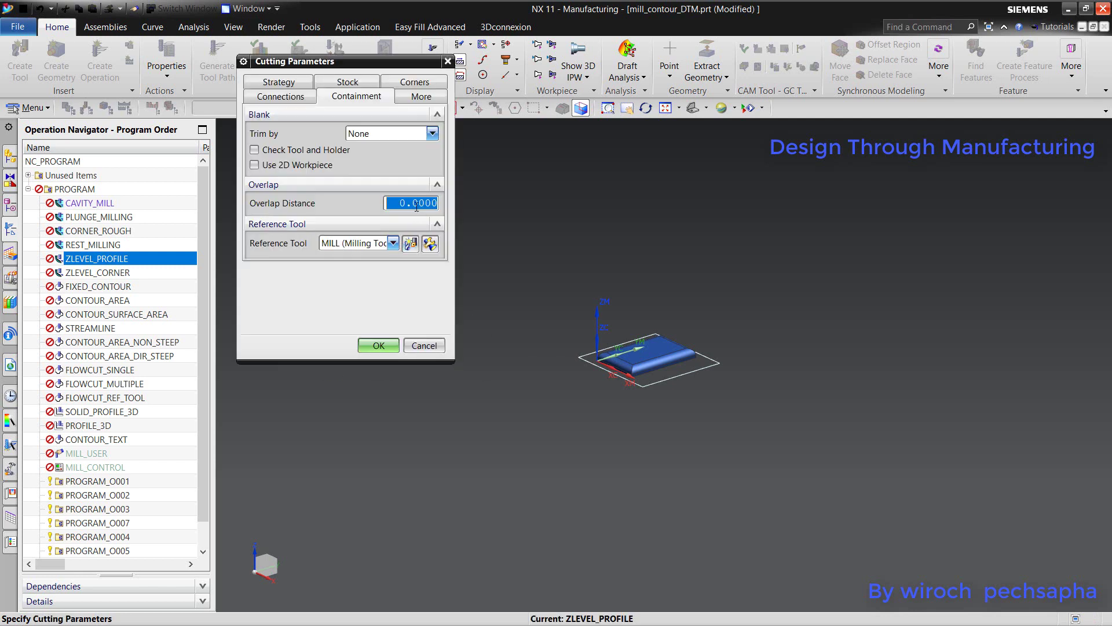
pyautogui.write('1')
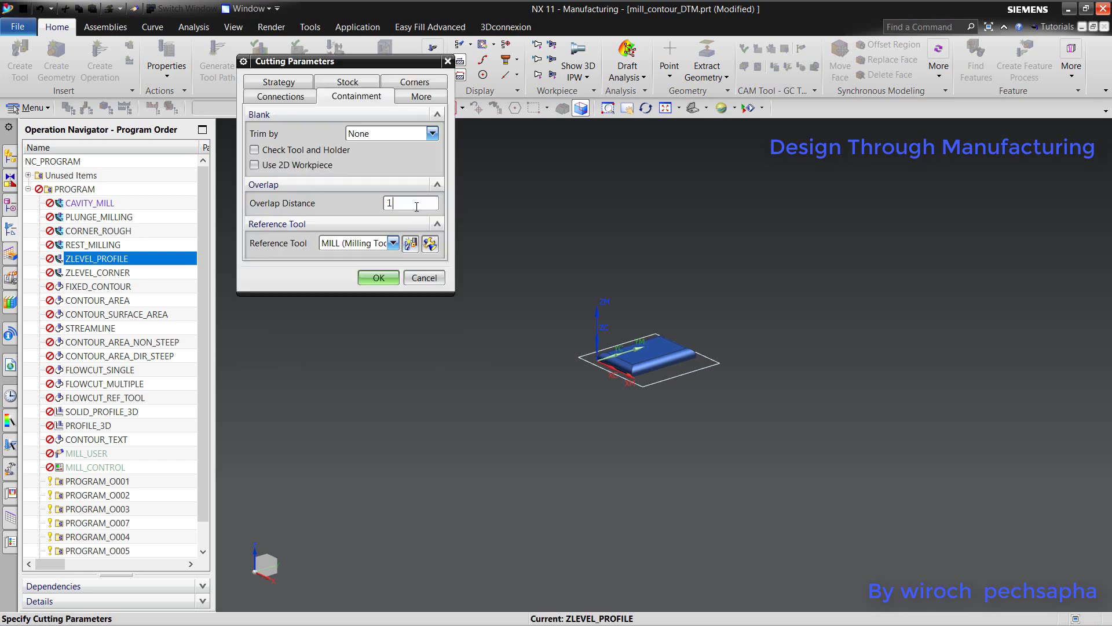
# Reset the containment reference tool to NONE, set level-to-level connections to Ramp on Part with a ramp angle of 3, and accept.
pyautogui.click(365, 243)
pyautogui.click(348, 257)
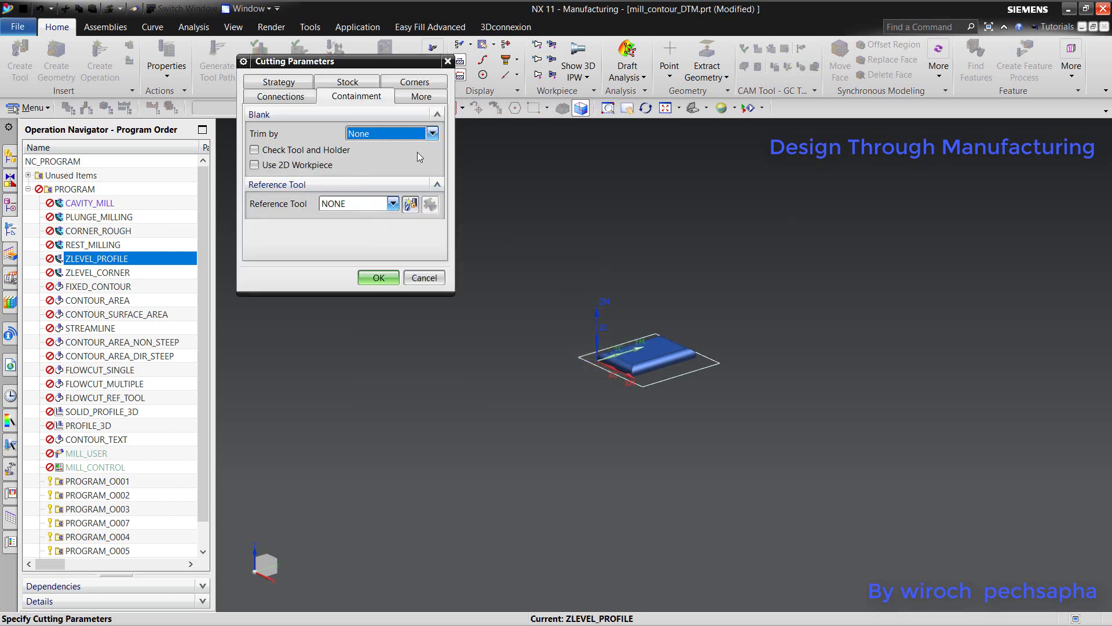
pyautogui.click(295, 98)
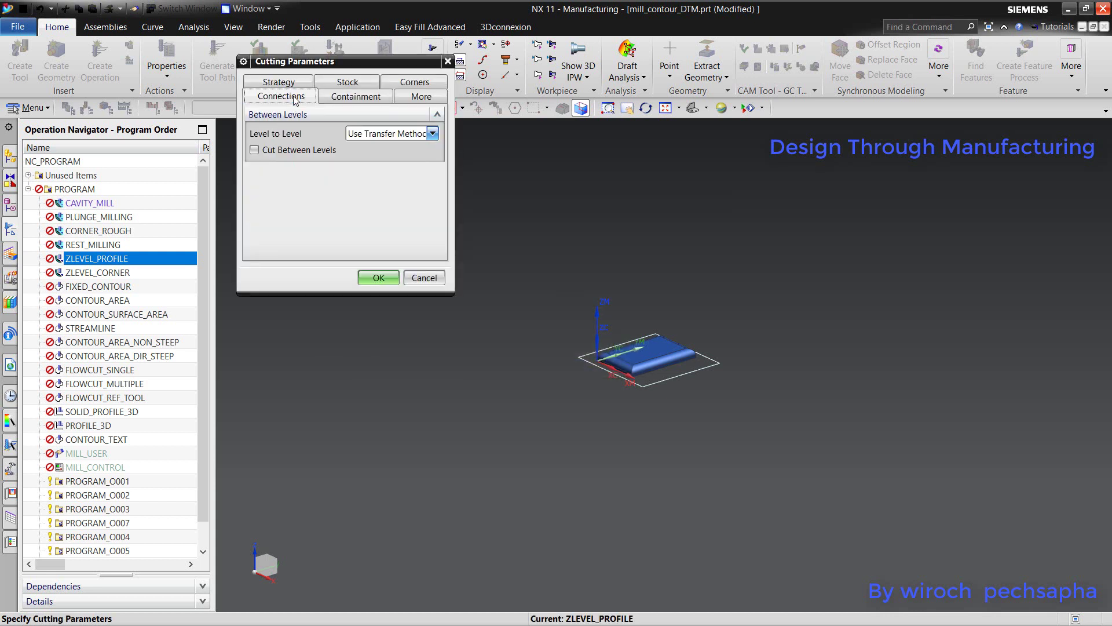
pyautogui.click(389, 135)
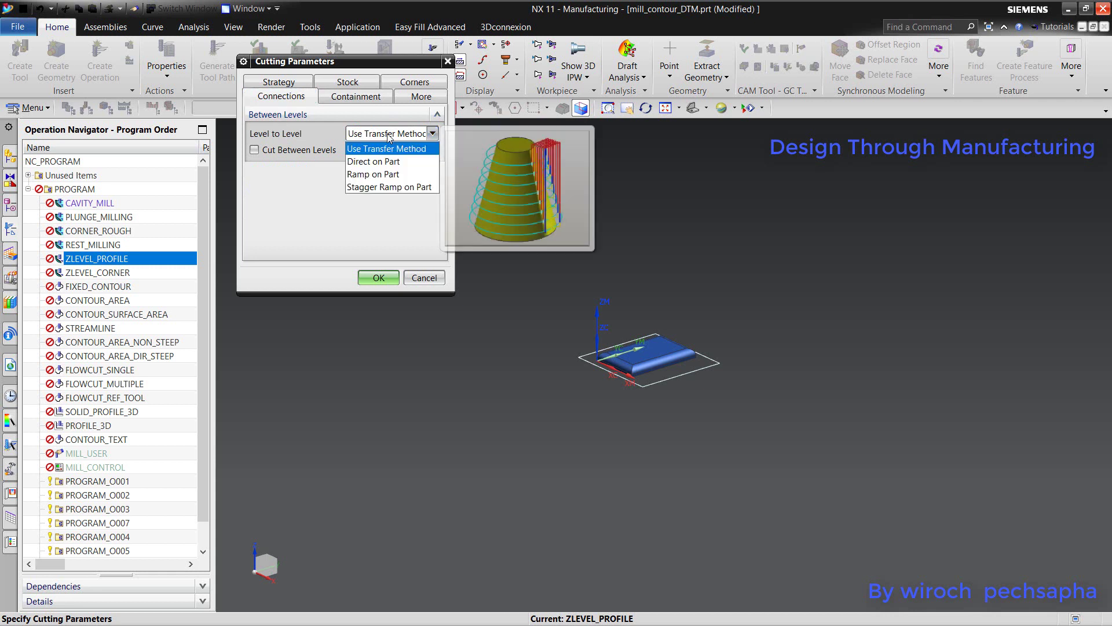
pyautogui.click(377, 174)
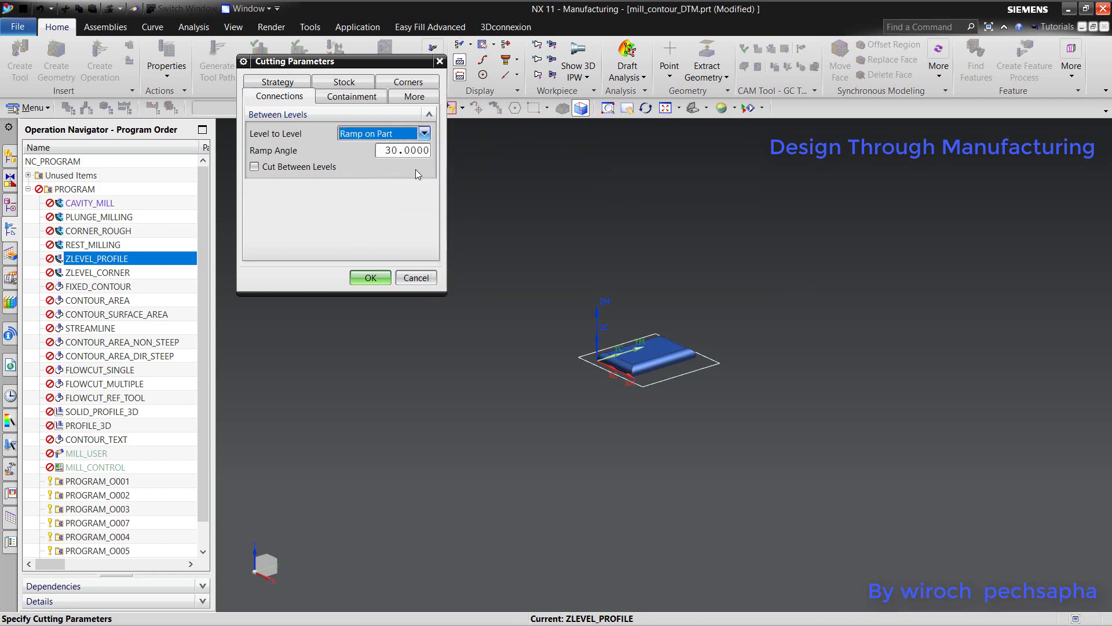
pyautogui.doubleClick(392, 151)
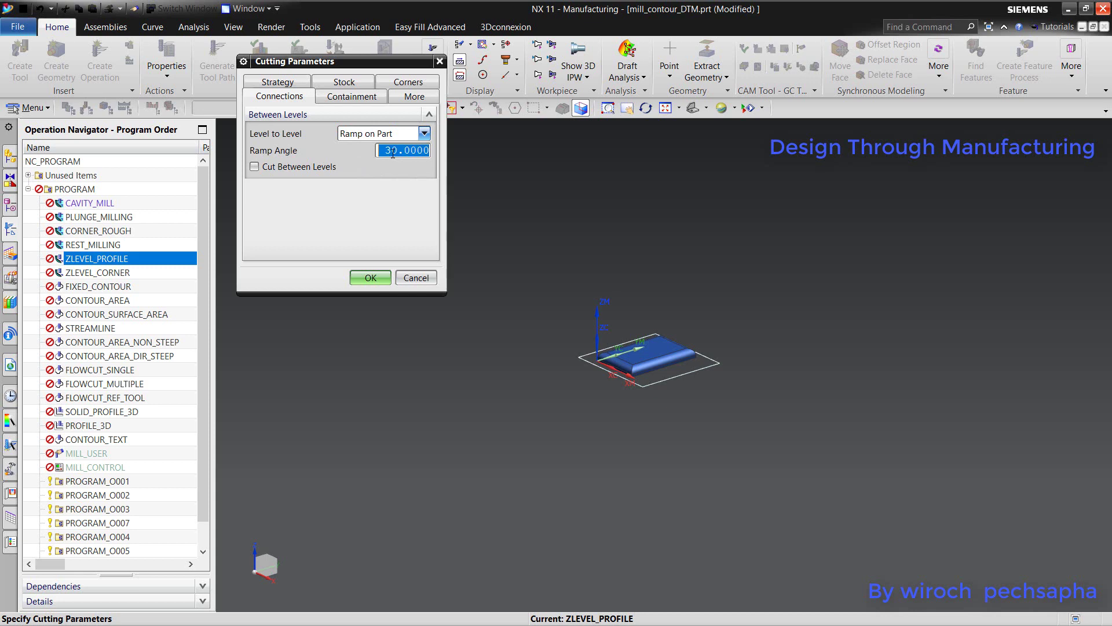
pyautogui.write('3')
pyautogui.click(369, 277)
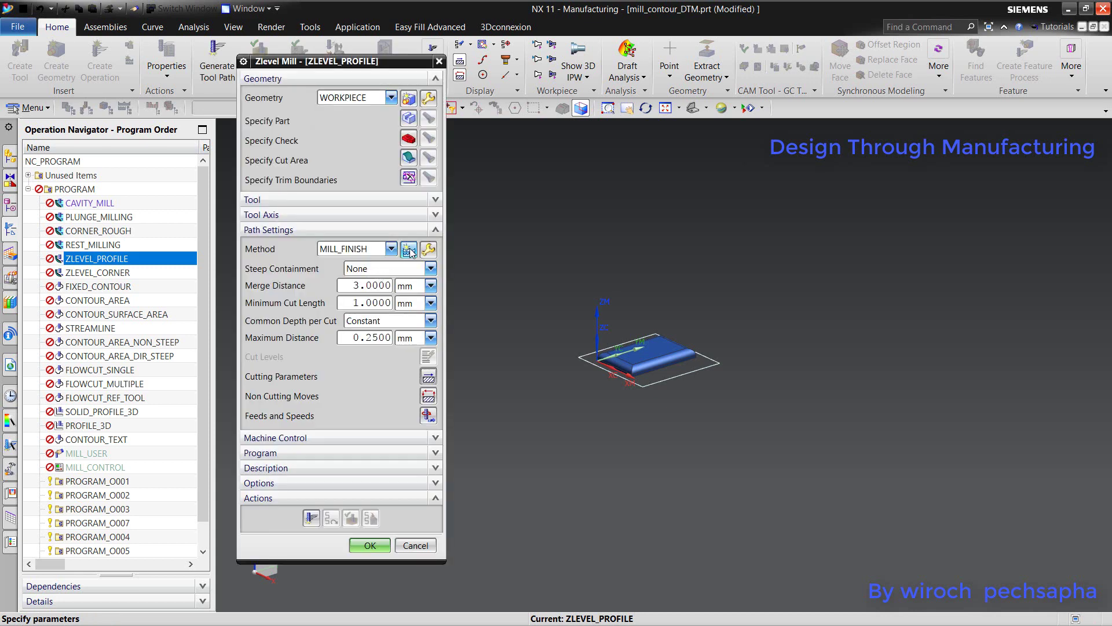
# Reopen the cutting parameters, try the Mixed cut direction with its level-to-level connection, and return the direction to Climb Cut.
pyautogui.click(429, 377)
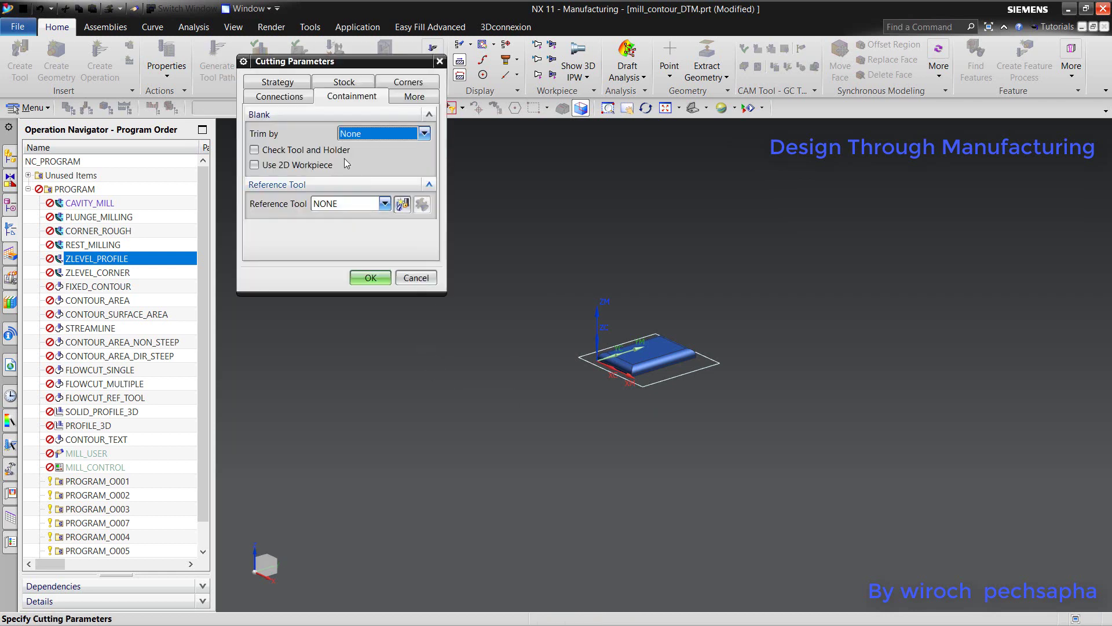
pyautogui.click(285, 85)
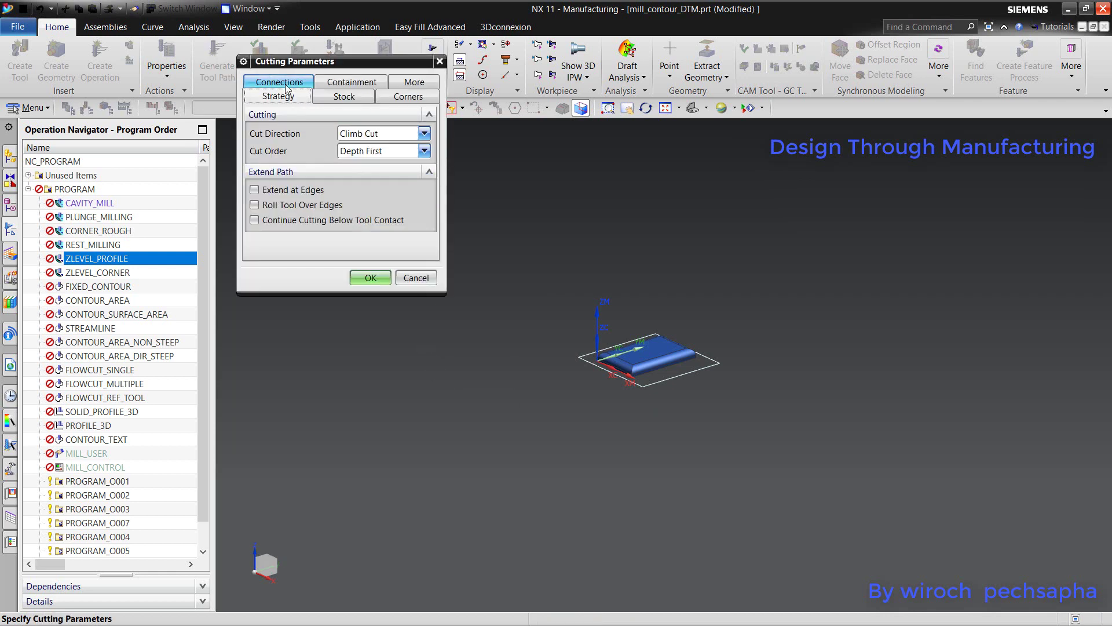
pyautogui.click(372, 135)
pyautogui.click(349, 174)
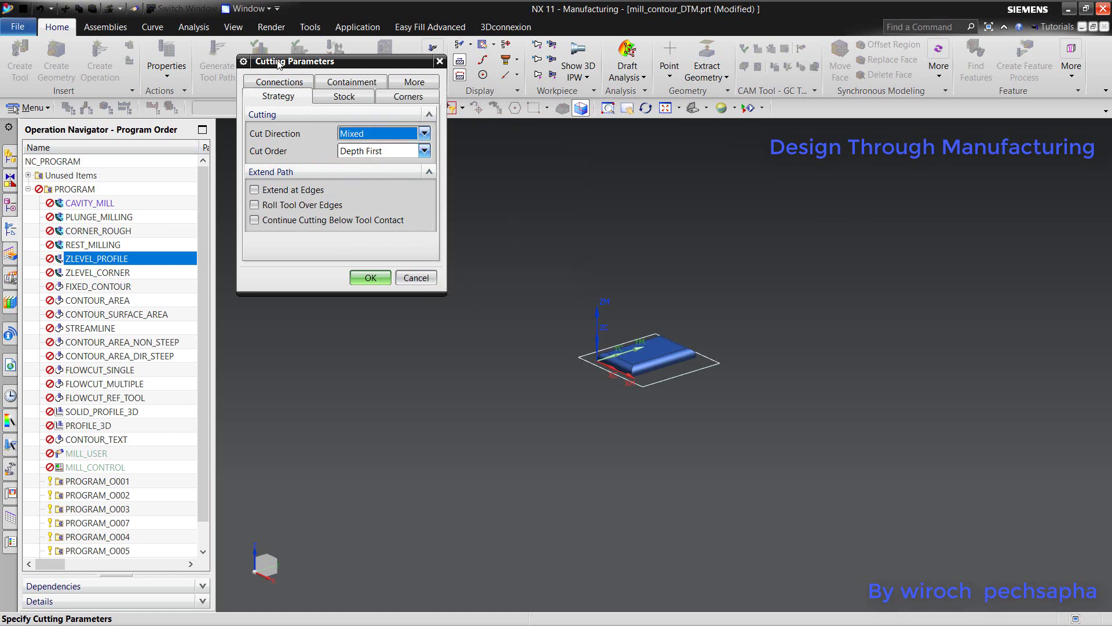
pyautogui.click(282, 85)
pyautogui.moveTo(383, 139)
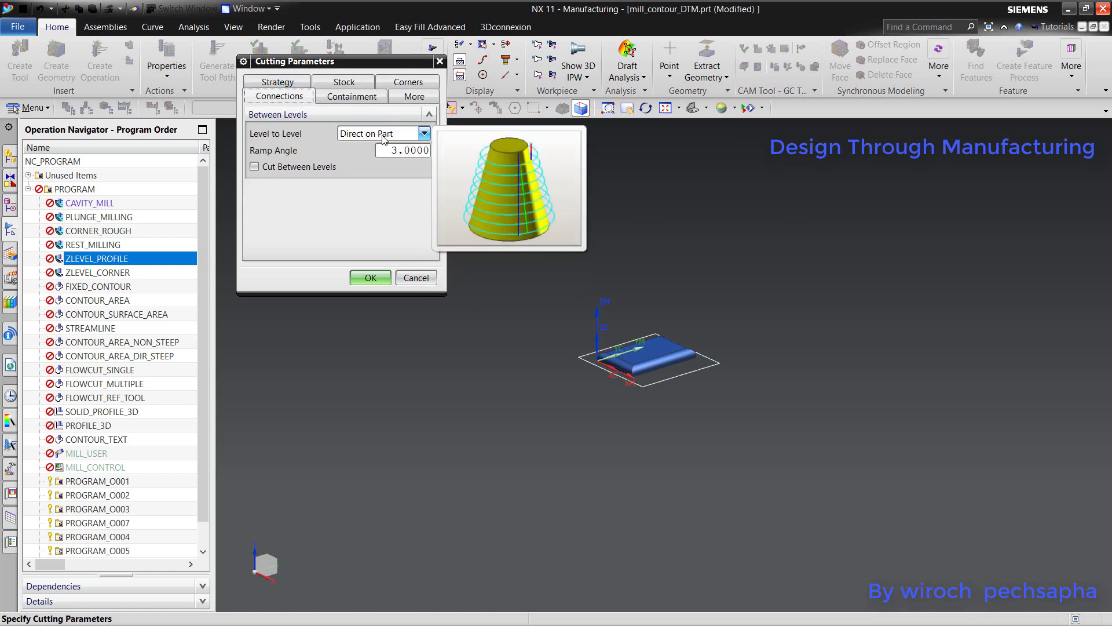
pyautogui.click(282, 83)
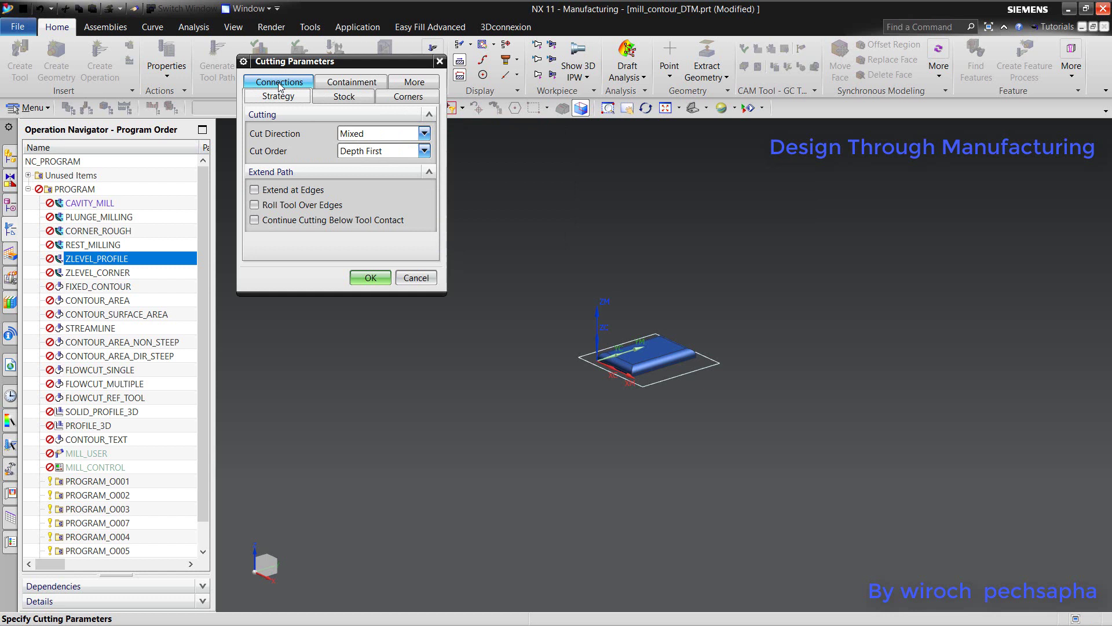
pyautogui.click(355, 139)
pyautogui.click(349, 147)
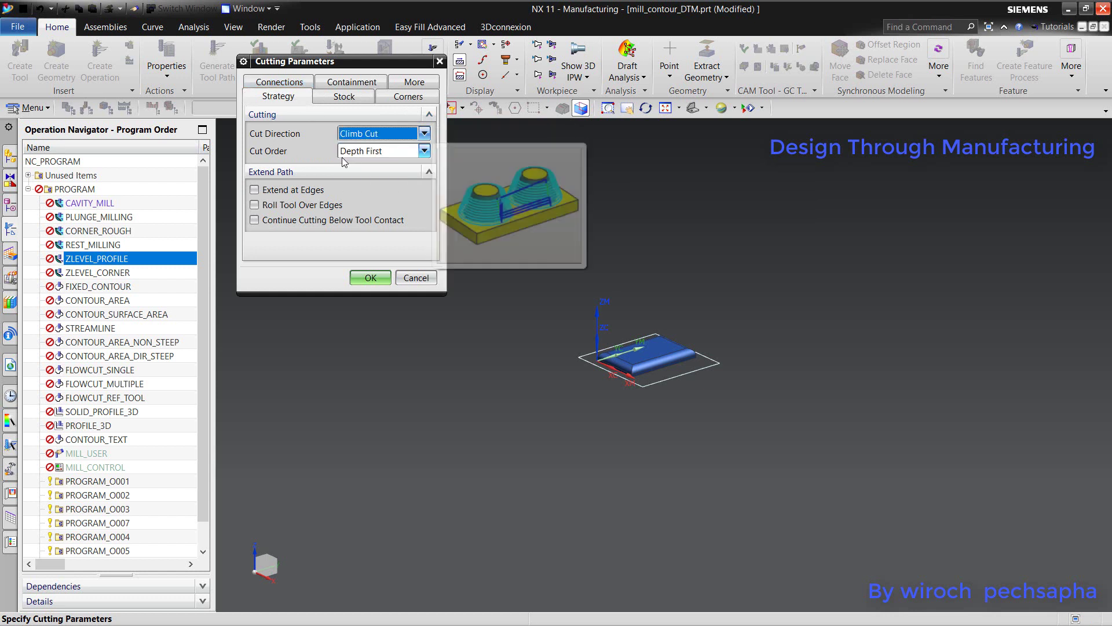
# Try extending the ZLEVEL_PROFILE path at edges by a distance of 0.3 mm.
pyautogui.moveTo(267, 190)
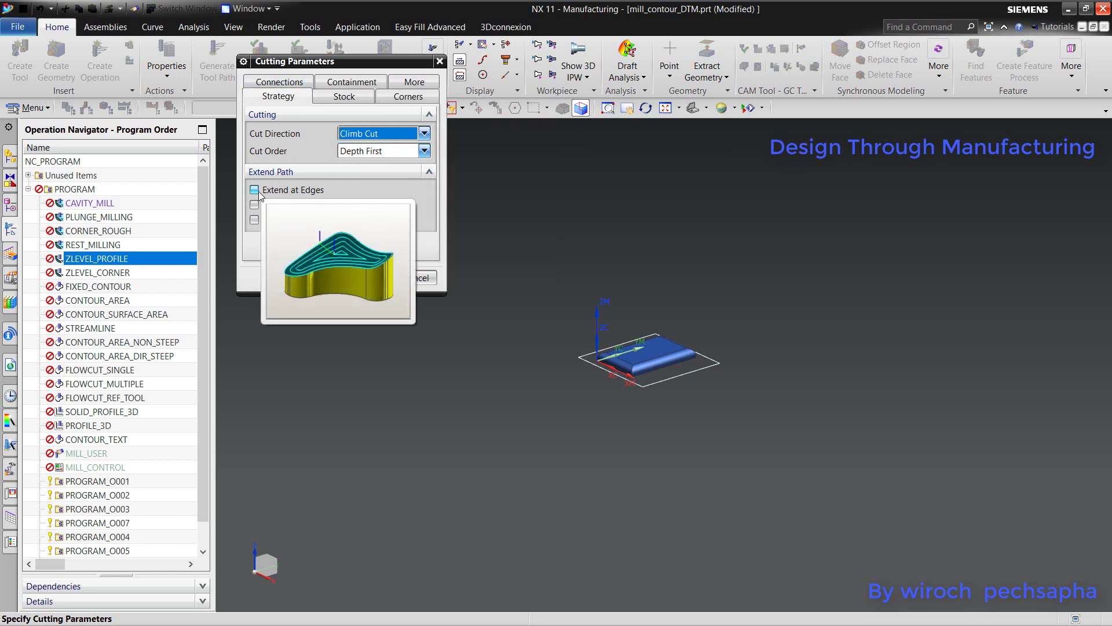
pyautogui.click(278, 191)
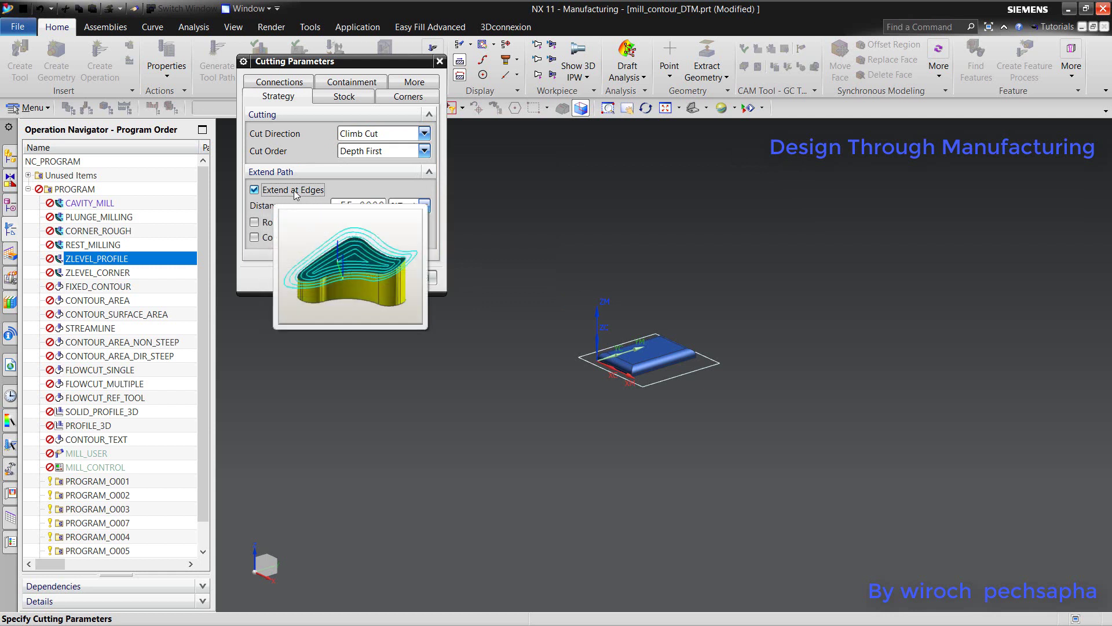
pyautogui.click(414, 222)
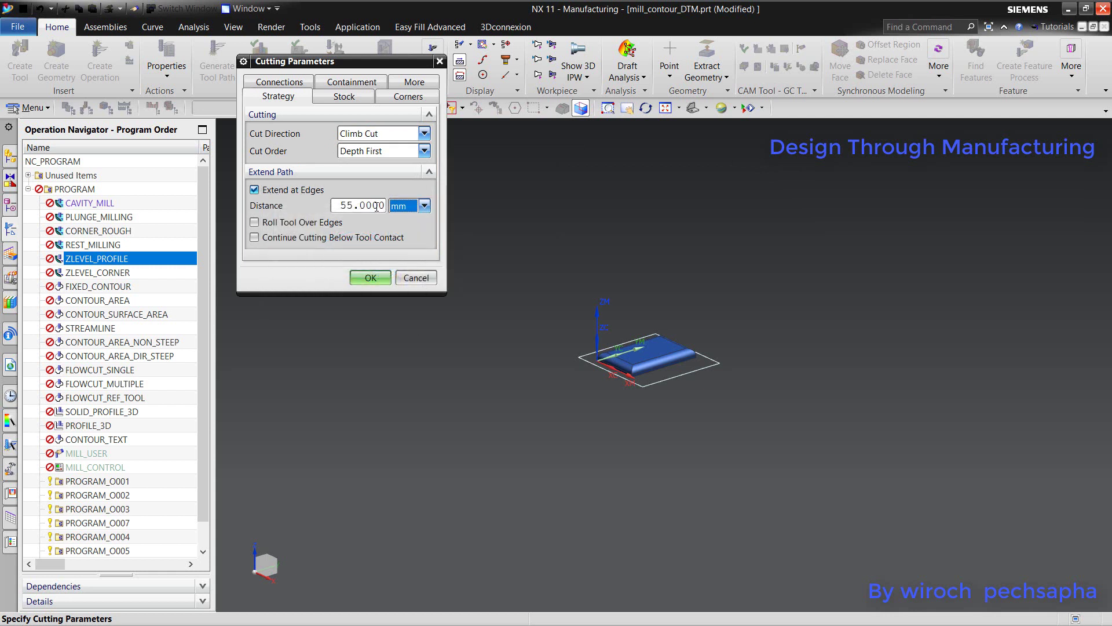
pyautogui.doubleClick(367, 205)
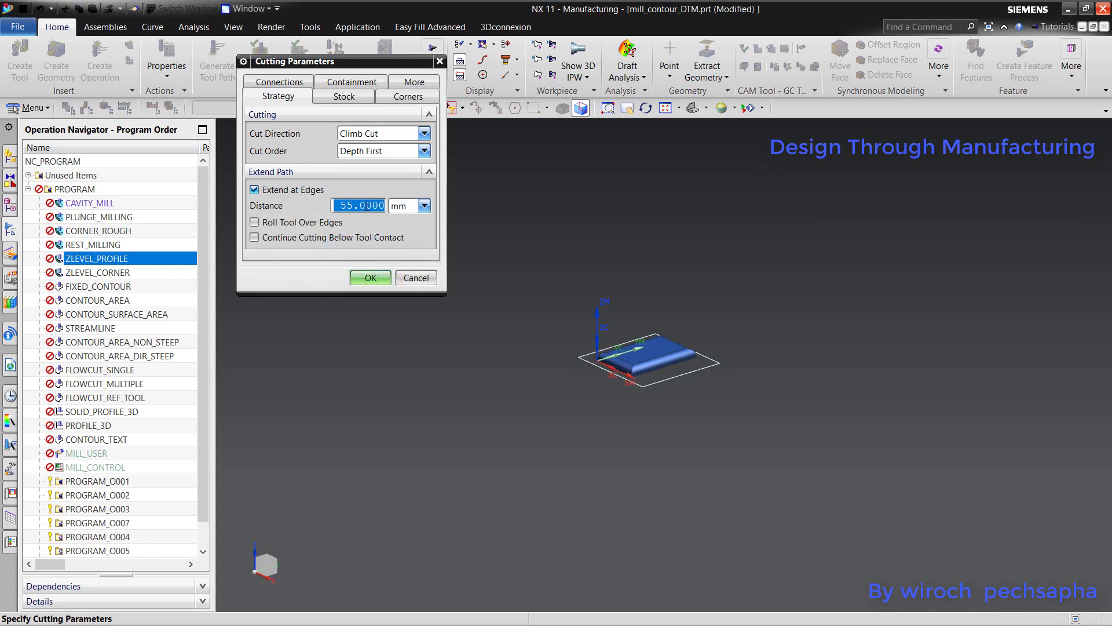
pyautogui.write('.3')
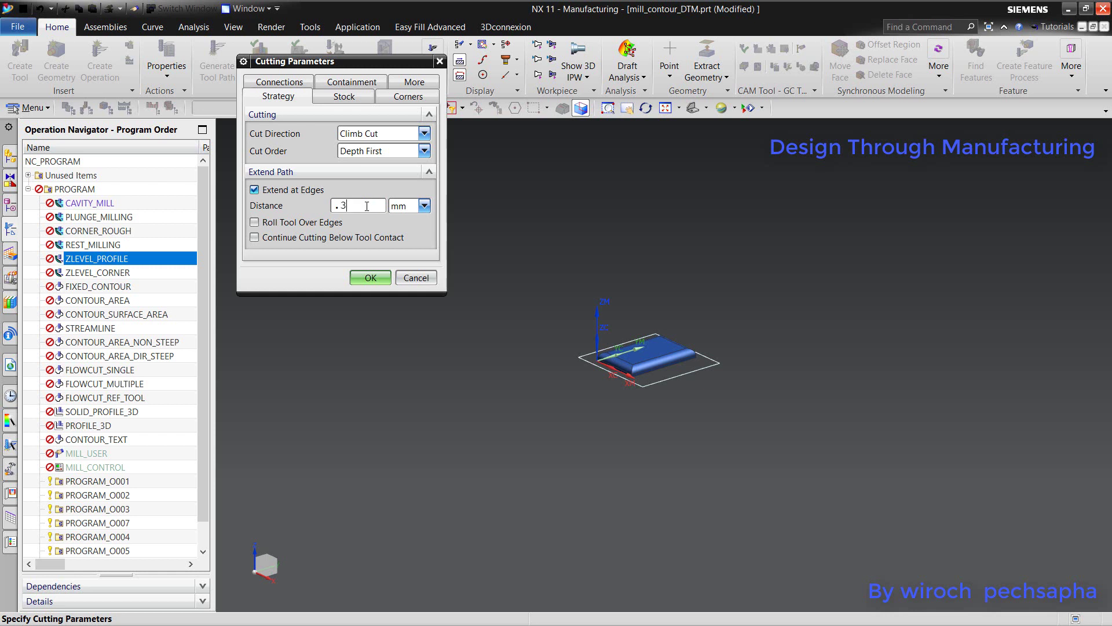
# Enable Continue Cutting Below Tool Contact, turn off Extend at Edges, and accept the cutting parameters.
pyautogui.click(265, 239)
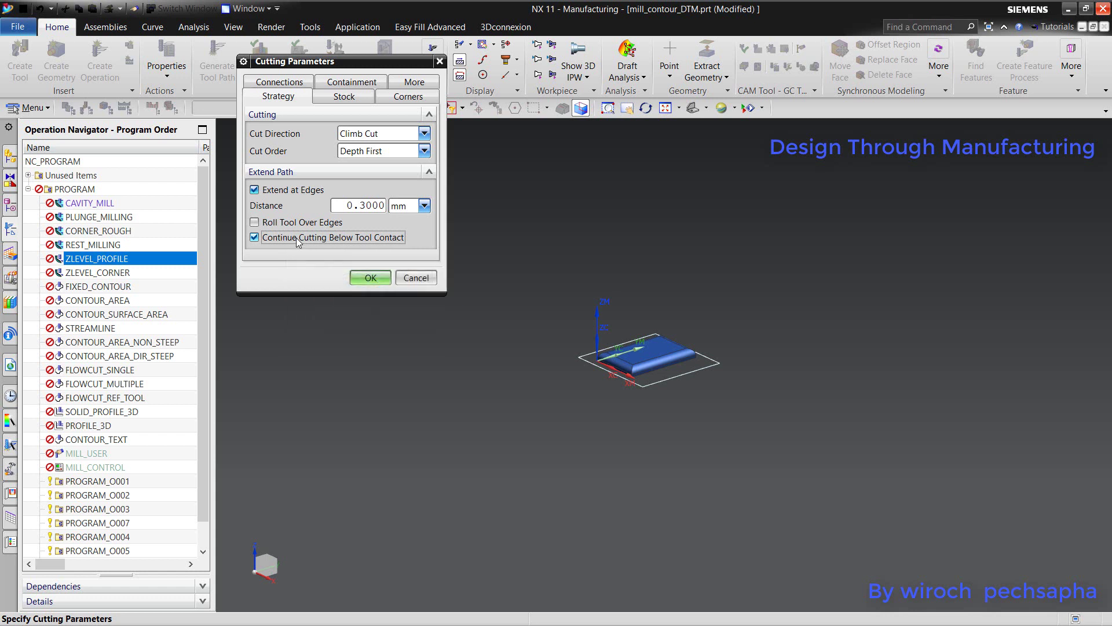
pyautogui.click(255, 191)
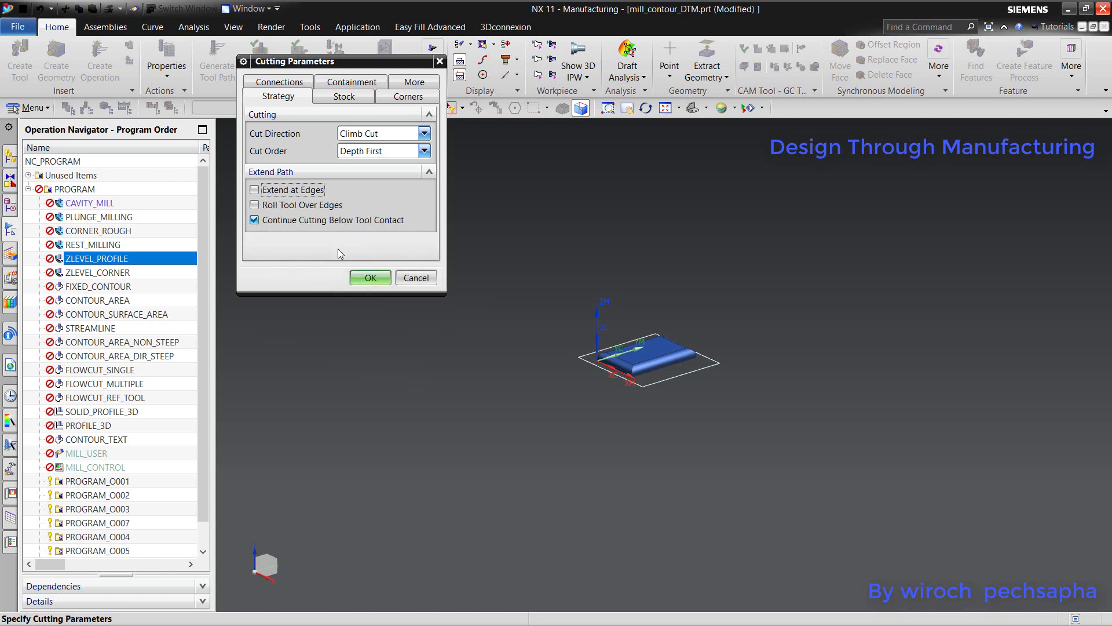
pyautogui.click(368, 279)
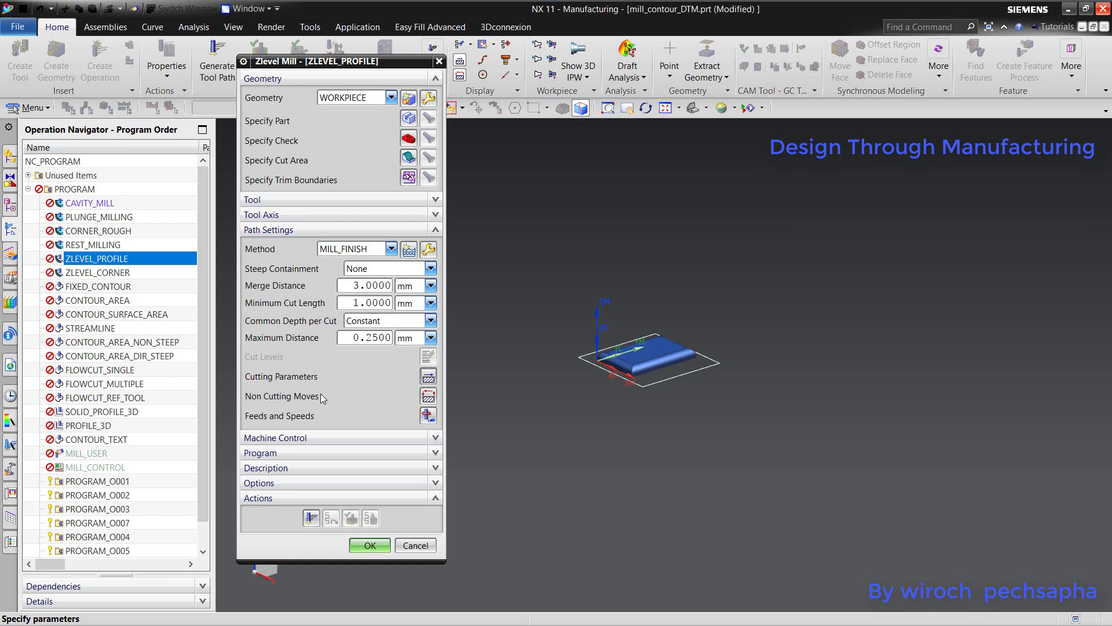
# In the engage settings of the non cutting moves, set the closed-area ramp angle to 3 and the open-area minimum clearance distance to 3 mm.
pyautogui.click(426, 399)
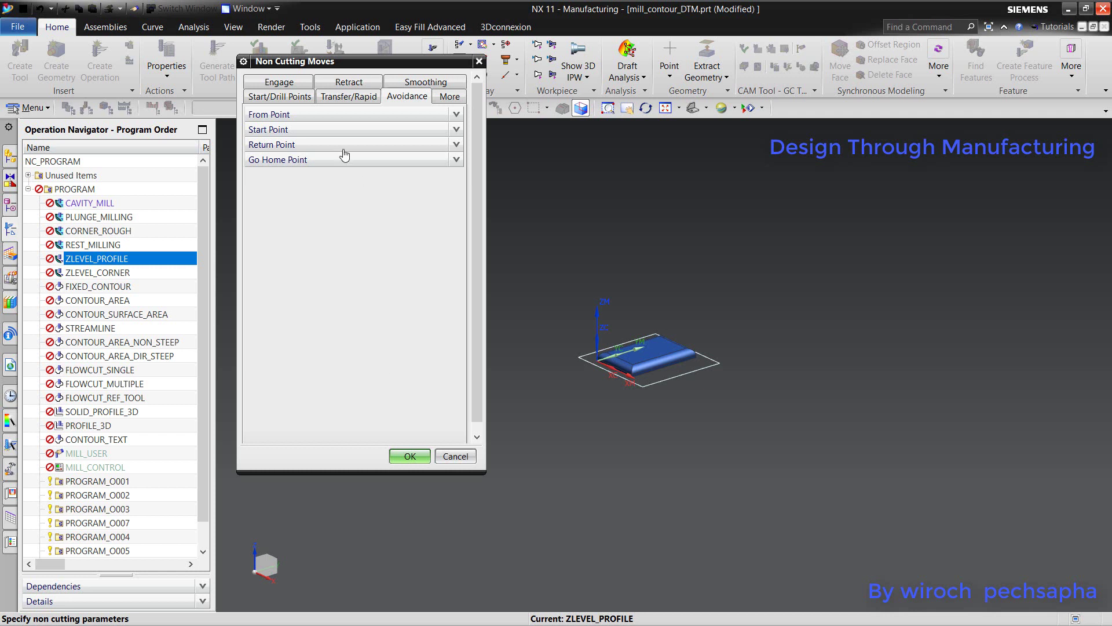
pyautogui.click(284, 84)
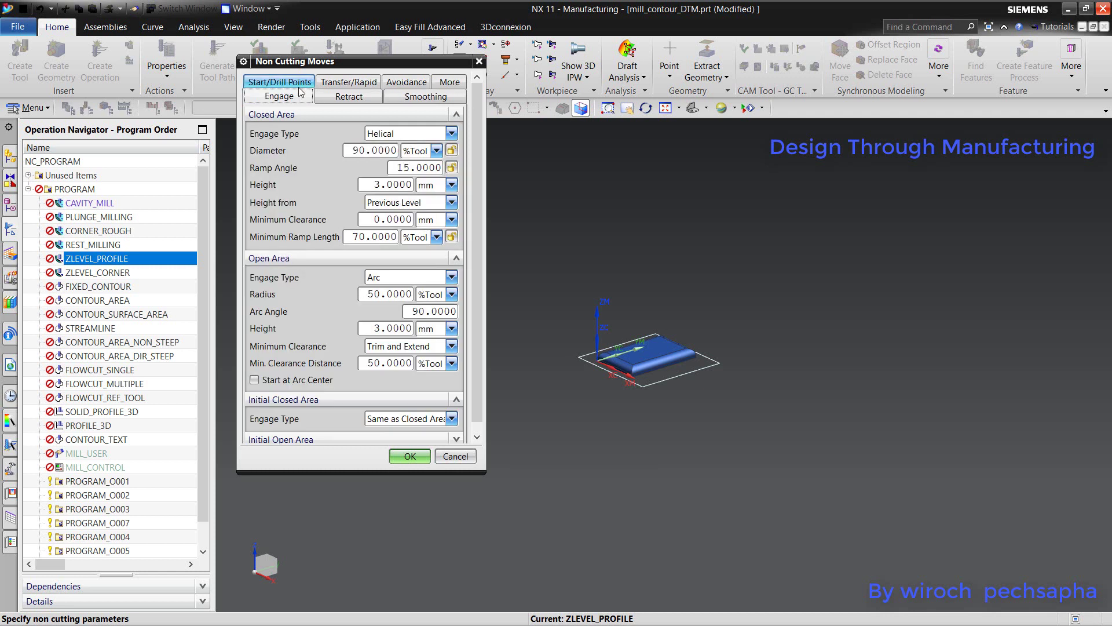
pyautogui.doubleClick(413, 169)
pyautogui.write('3')
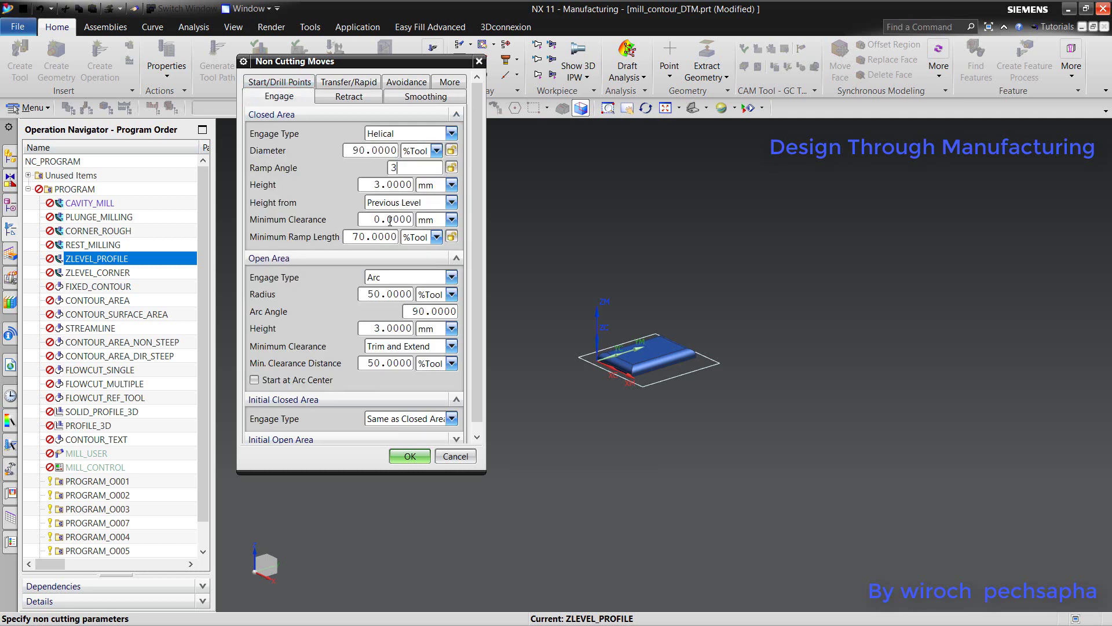
pyautogui.click(428, 364)
pyautogui.click(430, 380)
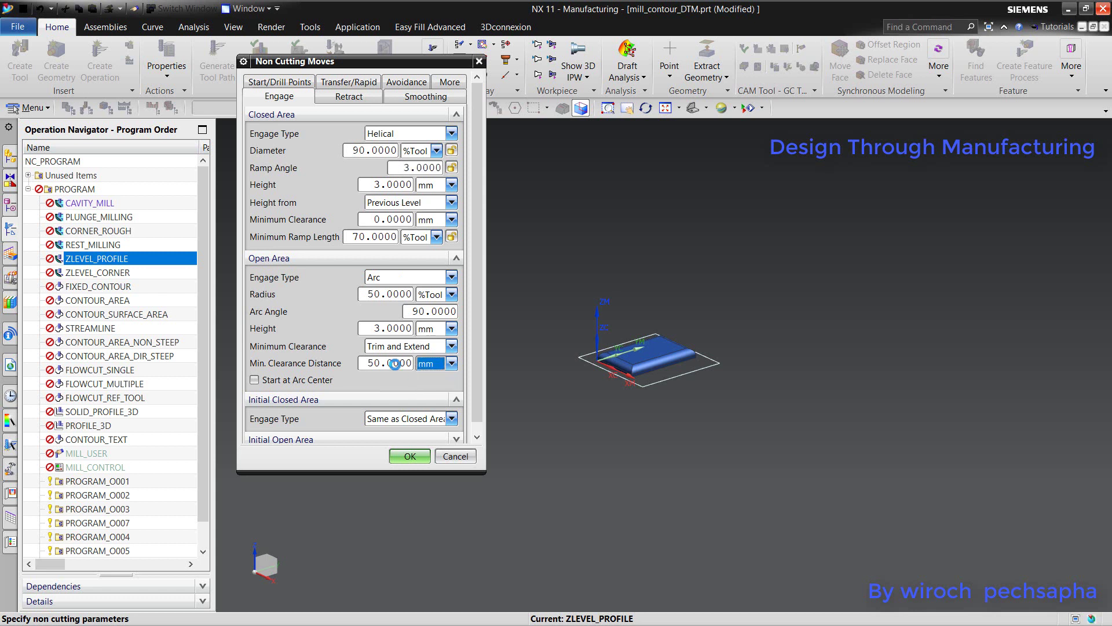
pyautogui.doubleClick(389, 364)
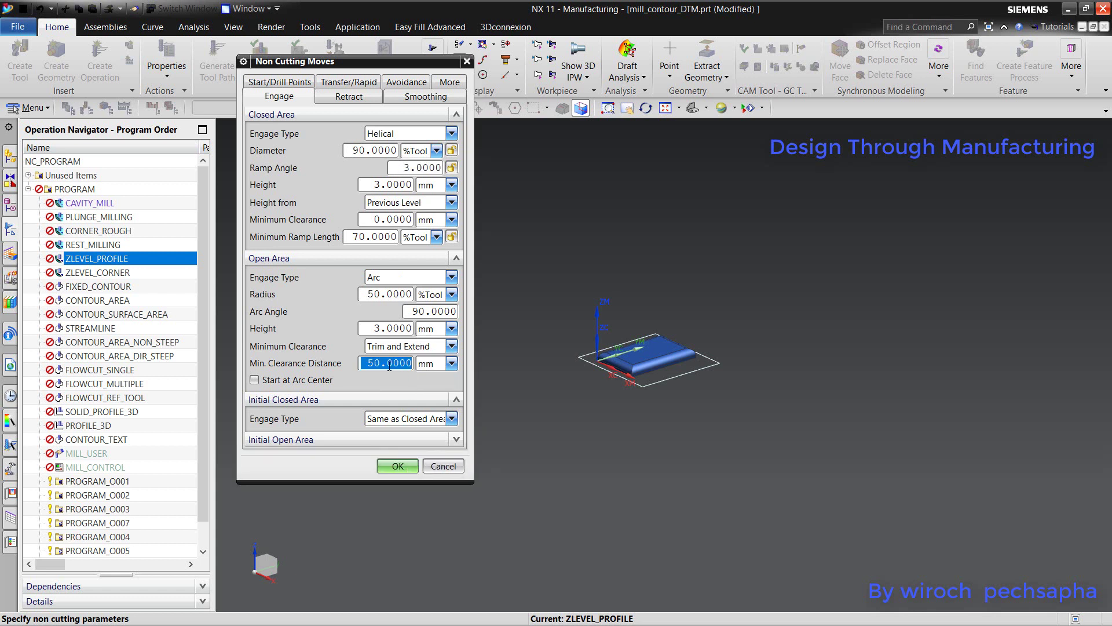
pyautogui.write('3')
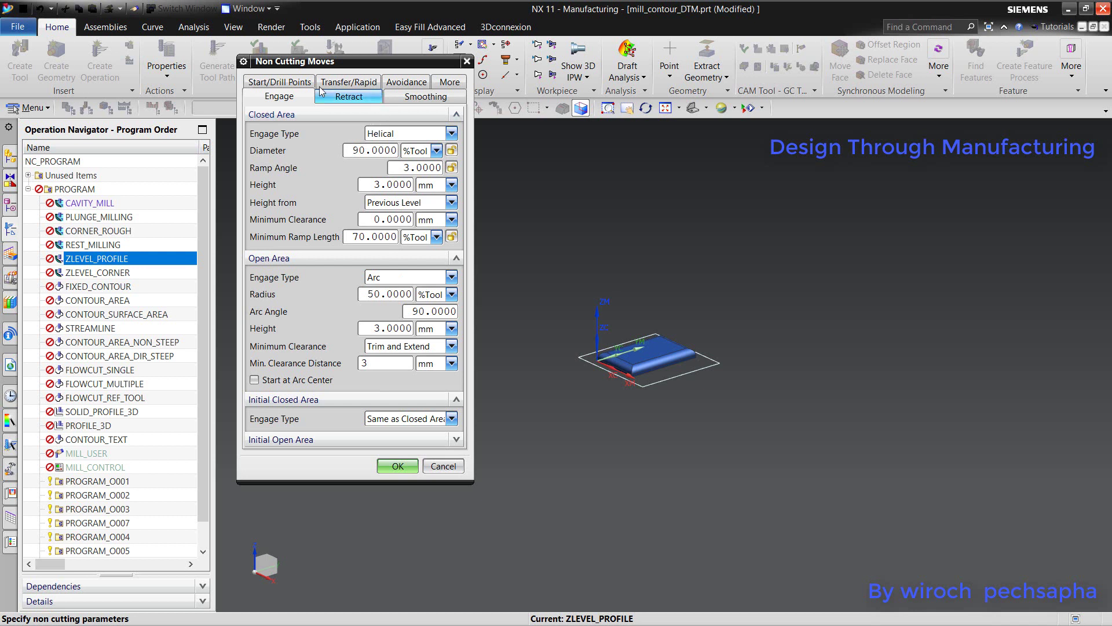
# Review the smoothing, start point overlap and transfer settings of ZLEVEL_PROFILE, and accept the non cutting moves.
pyautogui.click(409, 98)
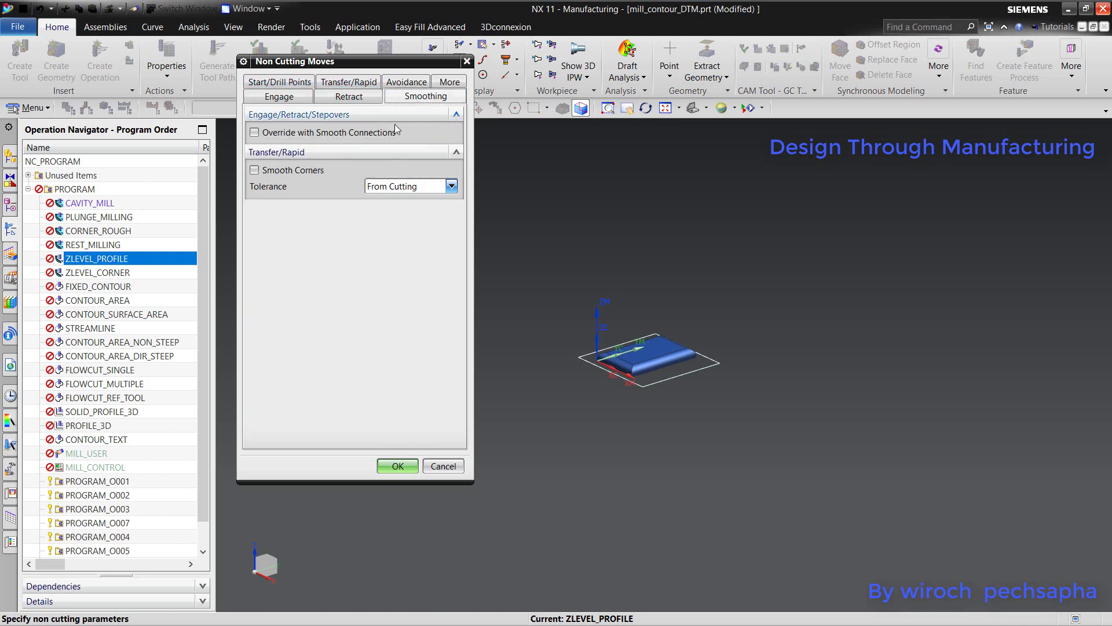
pyautogui.moveTo(351, 141)
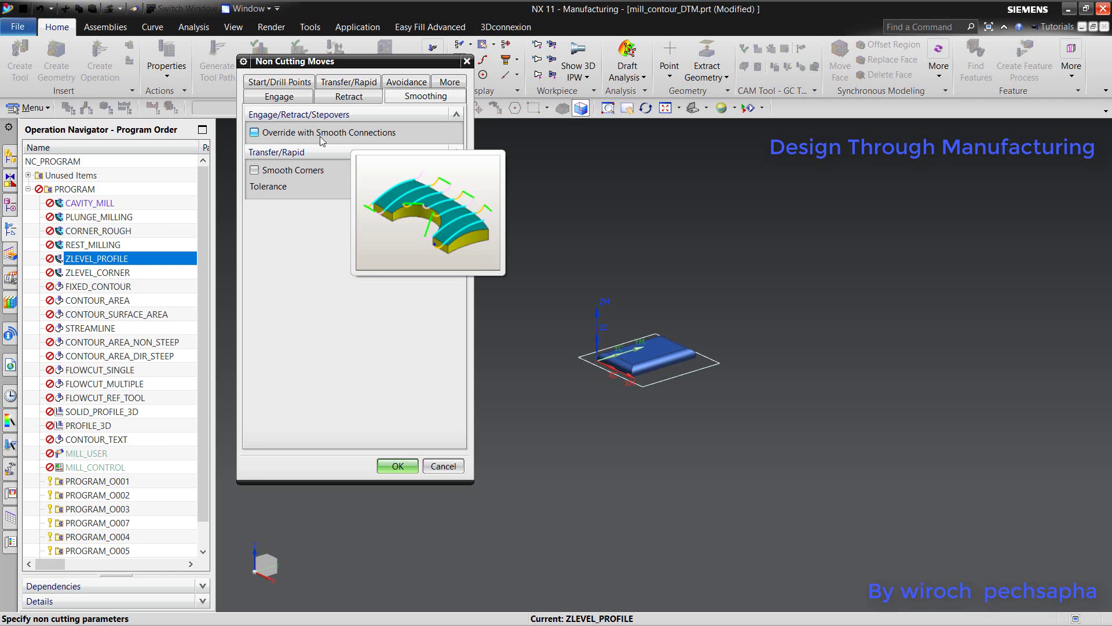
pyautogui.click(296, 86)
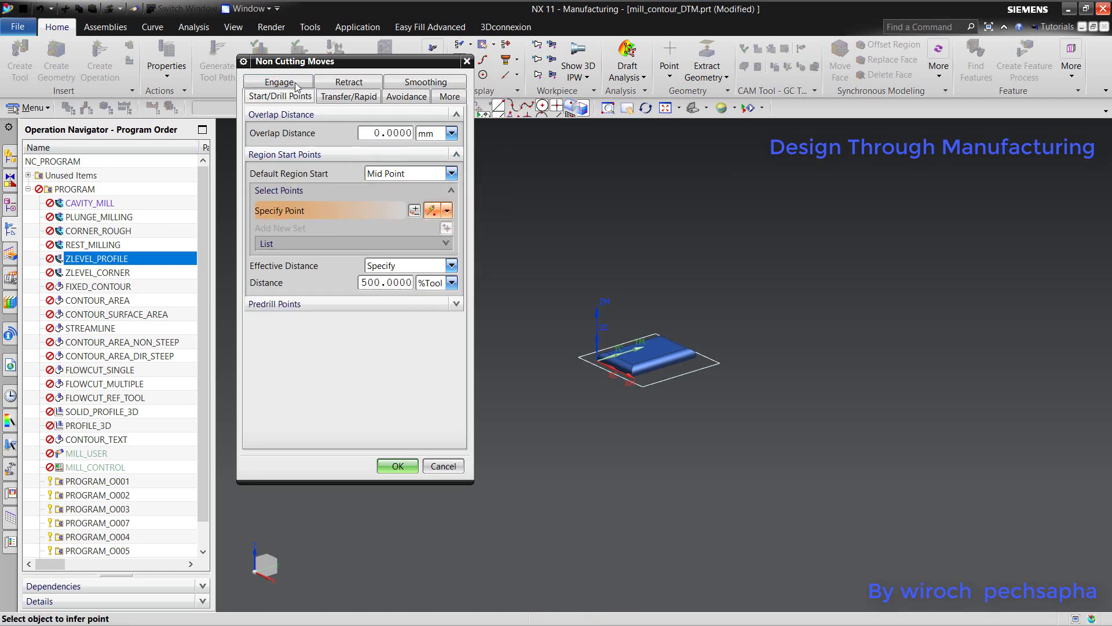
pyautogui.click(387, 132)
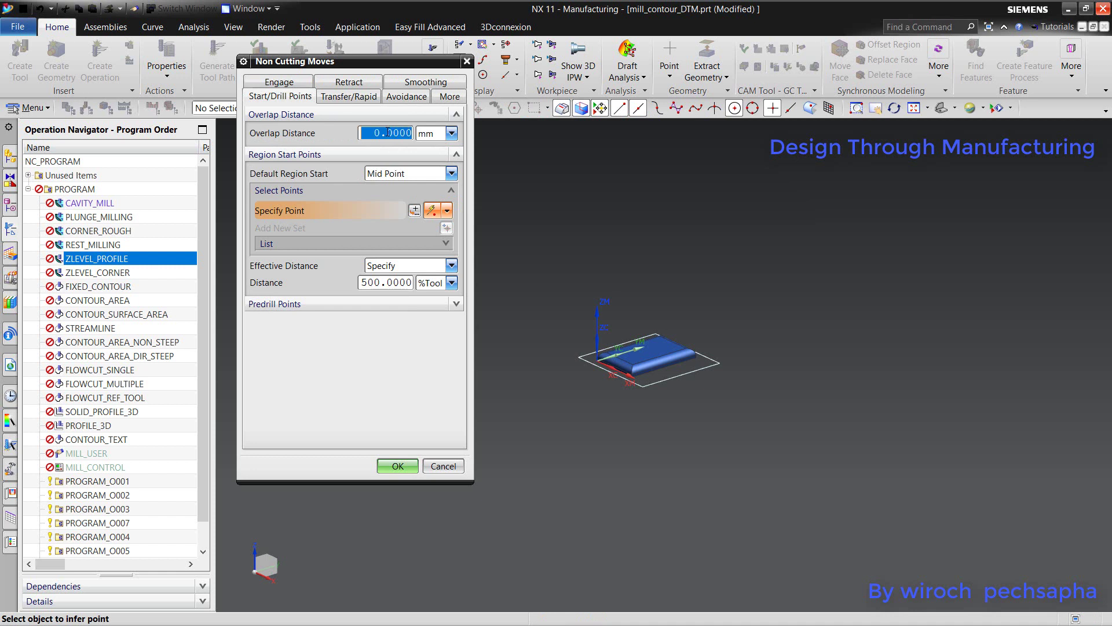
pyautogui.click(357, 97)
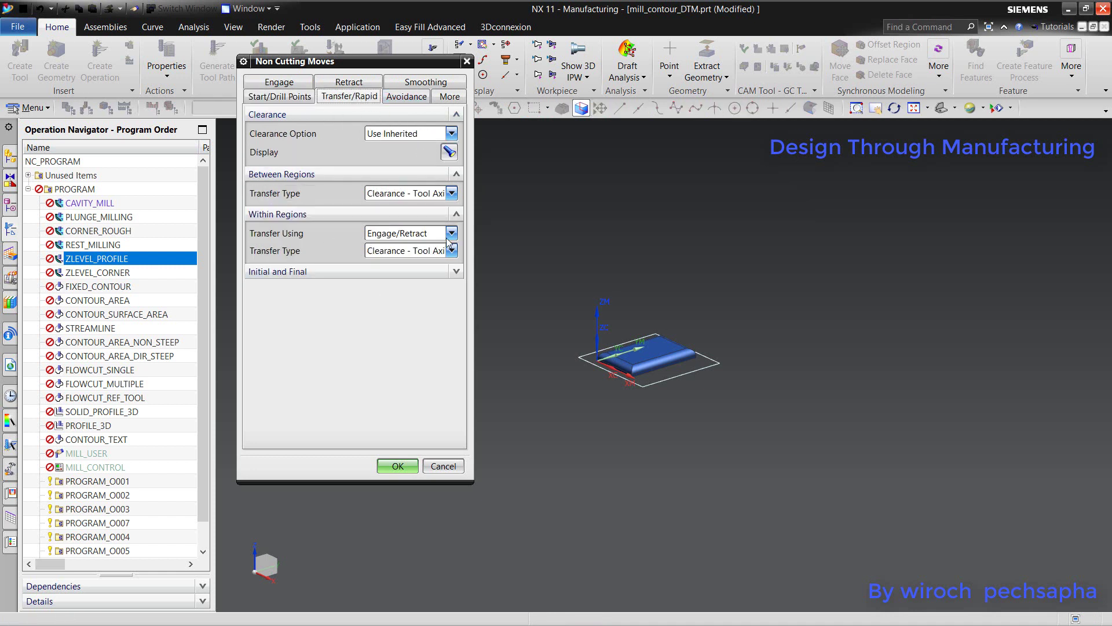
pyautogui.click(395, 466)
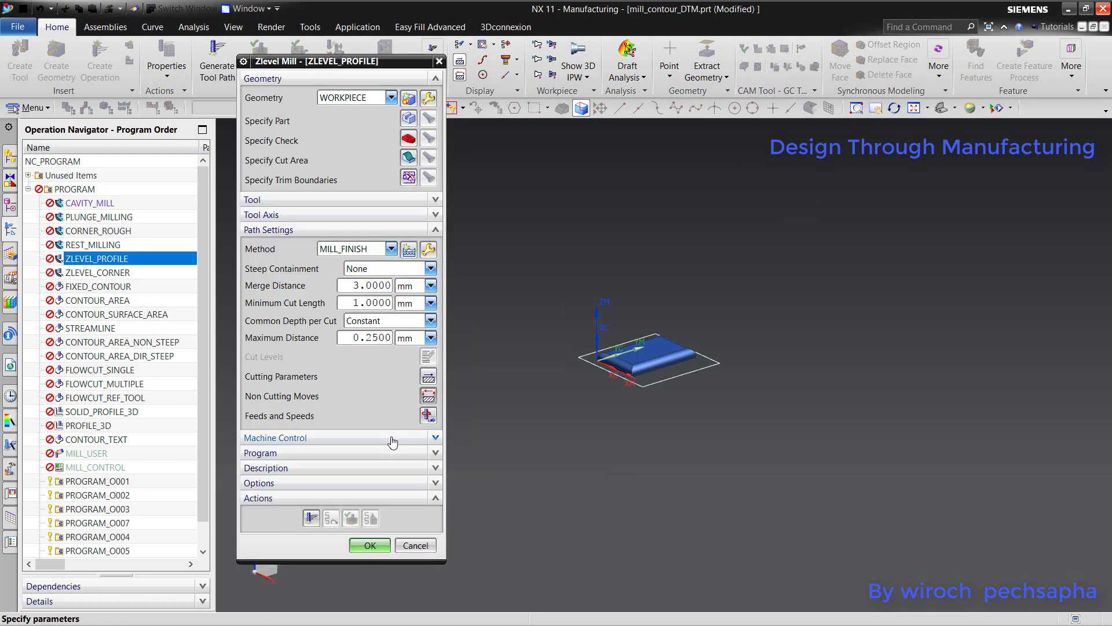
# Set the ZLEVEL_PROFILE spindle speed to 35 rpm in the feeds and speeds, and accept the operation.
pyautogui.click(428, 415)
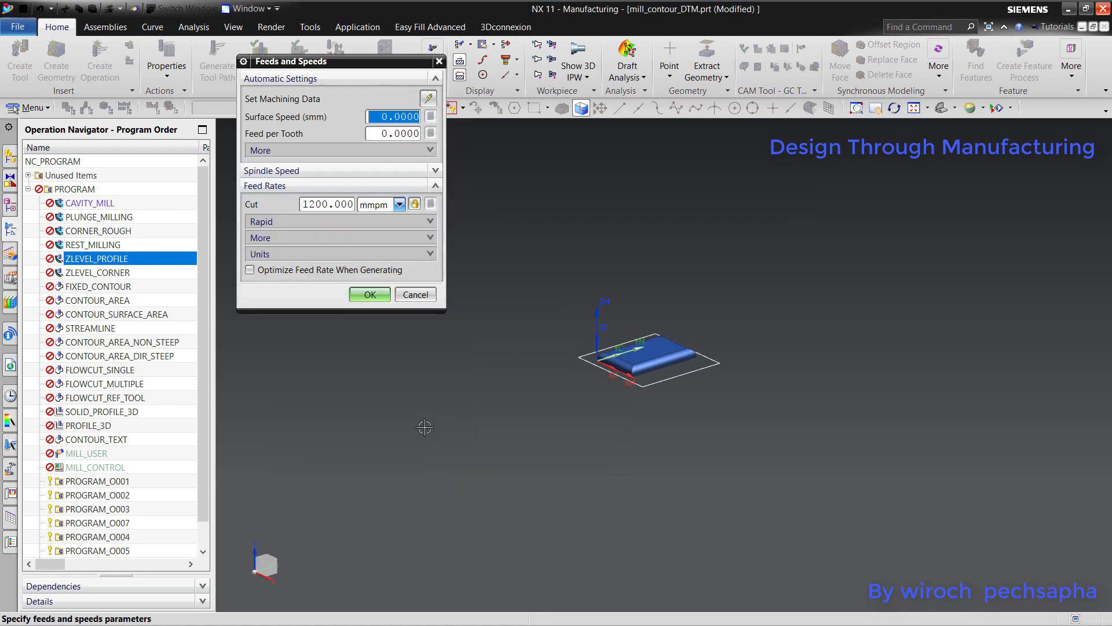
pyautogui.click(369, 173)
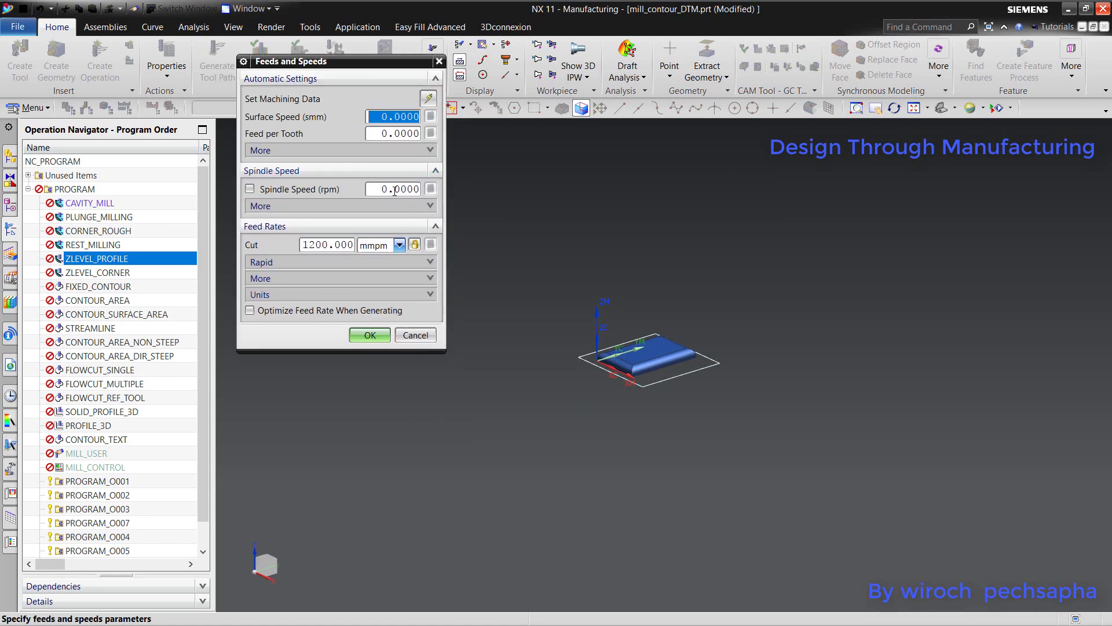
pyautogui.click(394, 189)
pyautogui.write('35')
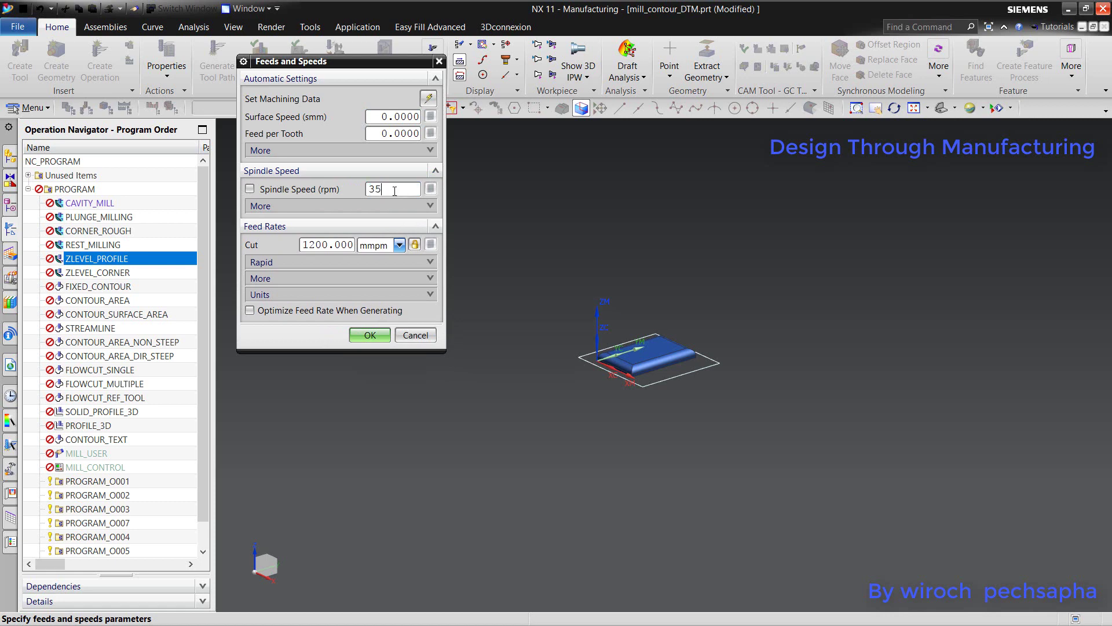
pyautogui.click(430, 189)
pyautogui.click(371, 336)
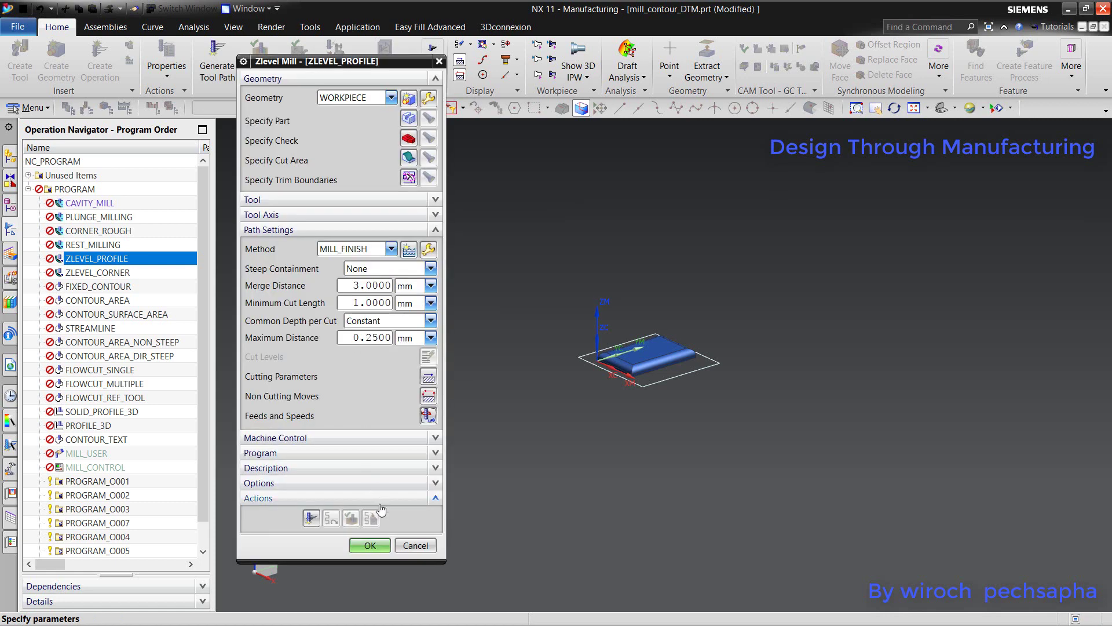
pyautogui.click(368, 545)
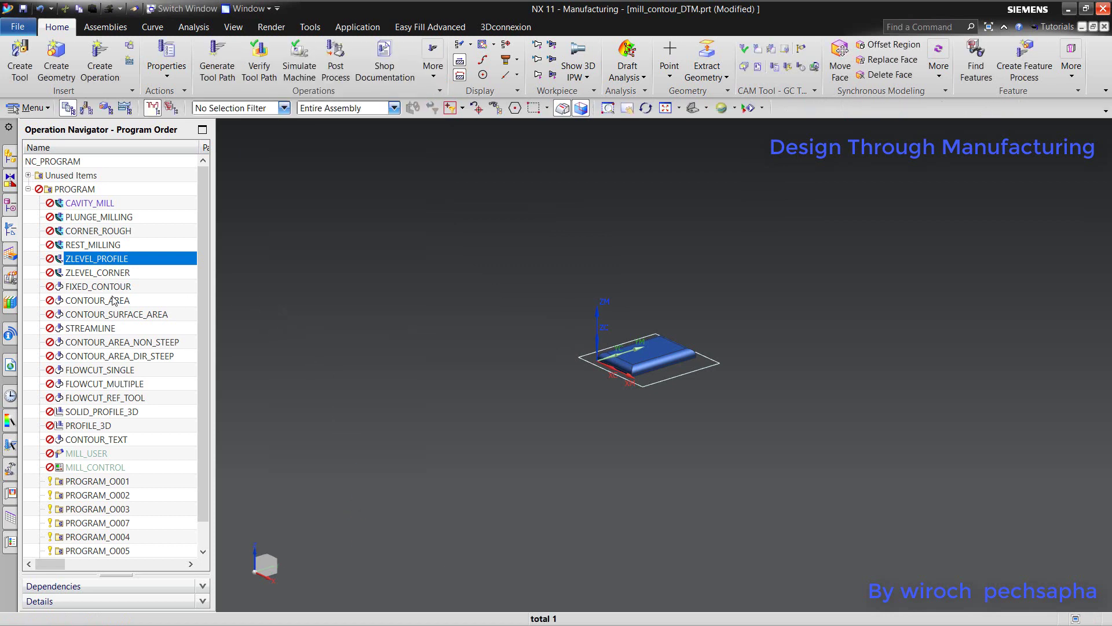
# Edit the FIXED_CONTOUR operation and change its drive method from Boundary to Curve/Point, accepting the parameter reset and leaving the drive curve unselected.
pyautogui.doubleClick(83, 286)
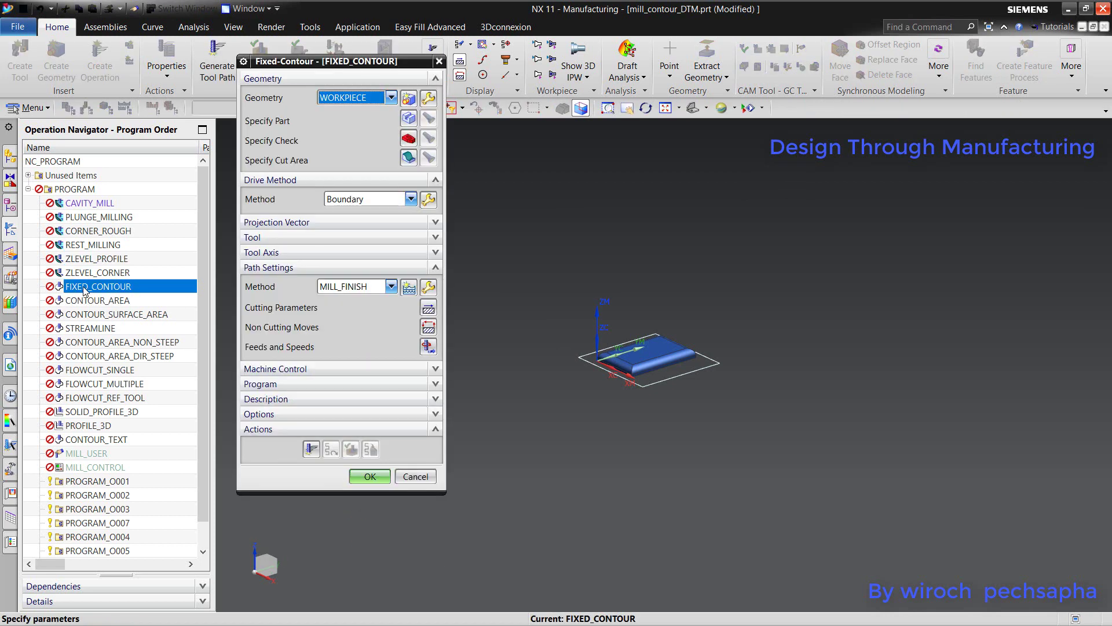
pyautogui.click(380, 201)
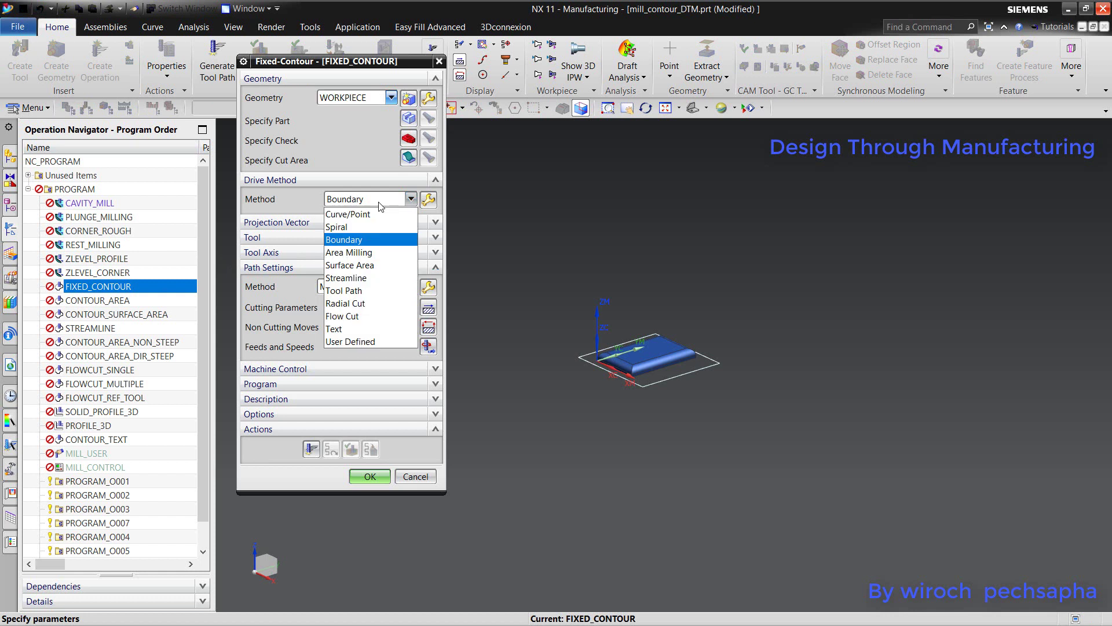
pyautogui.click(359, 240)
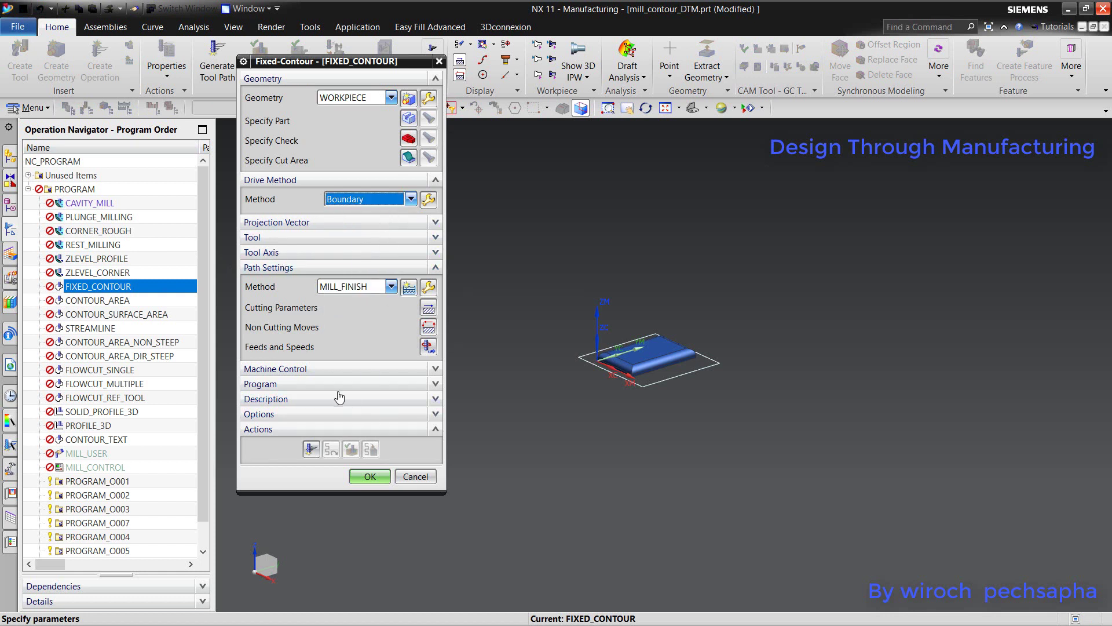
pyautogui.click(380, 202)
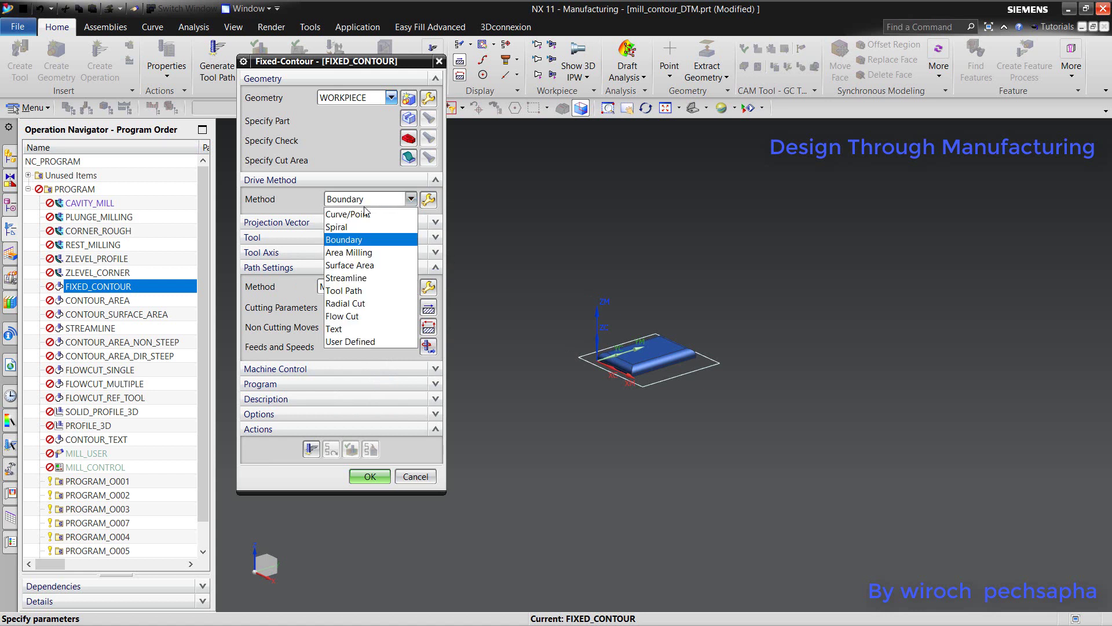
pyautogui.click(347, 215)
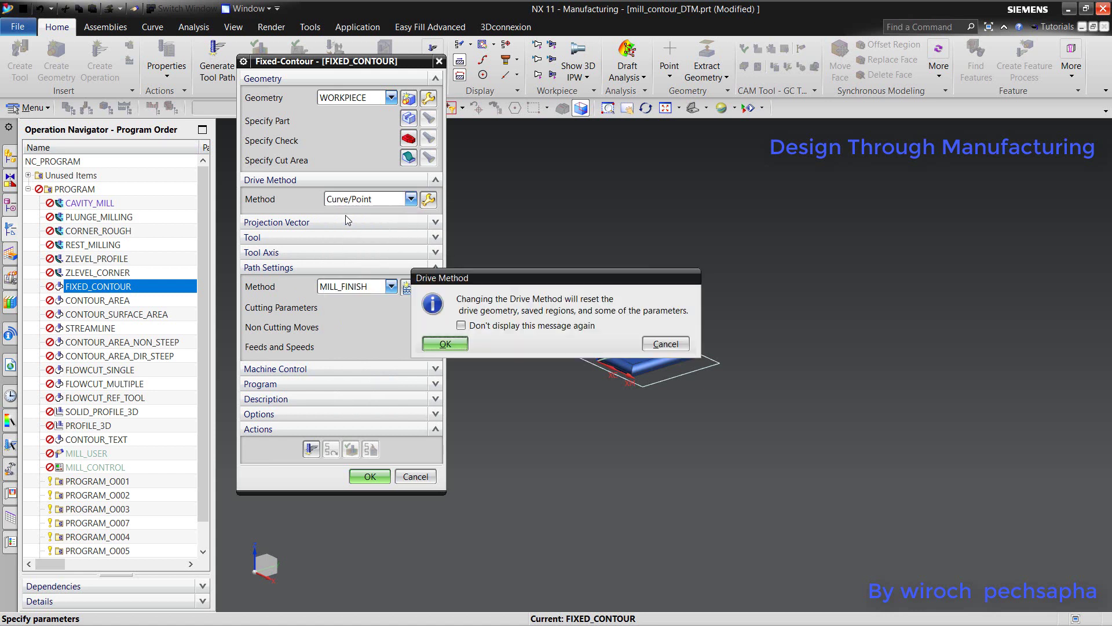
pyautogui.click(445, 343)
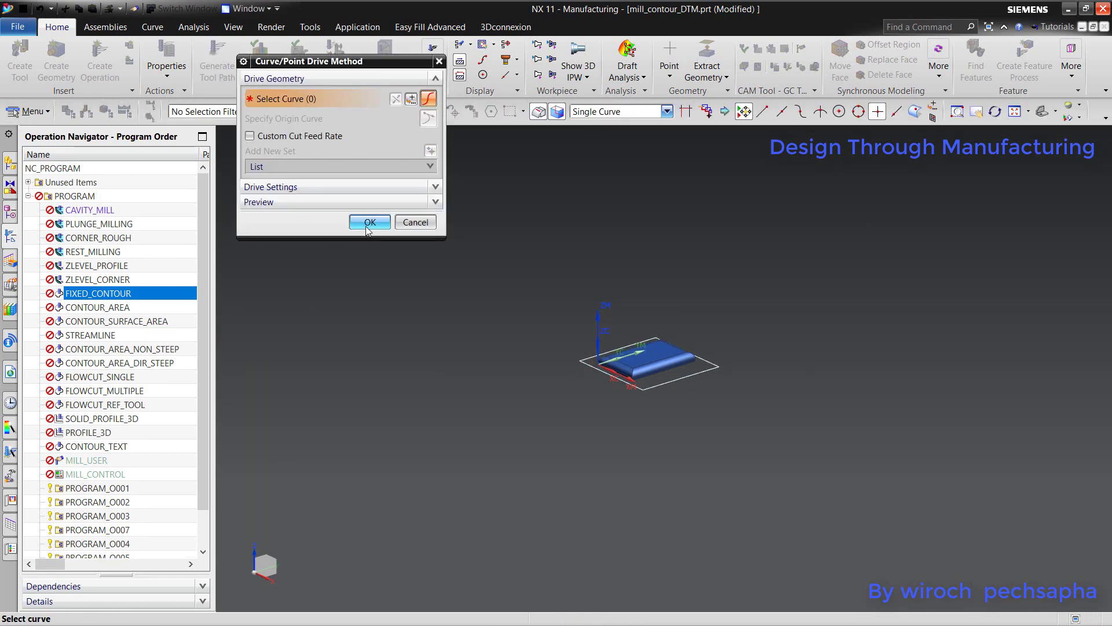
pyautogui.click(371, 223)
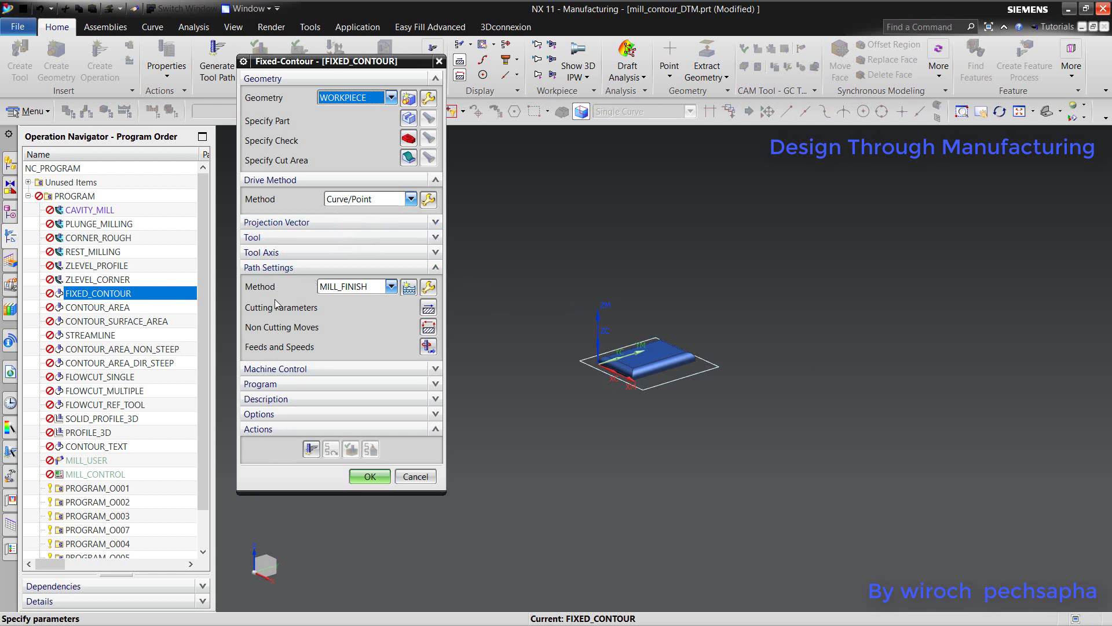
# Review the strategy, multiple passes and stock settings in the FIXED_CONTOUR cutting parameters.
pyautogui.click(428, 308)
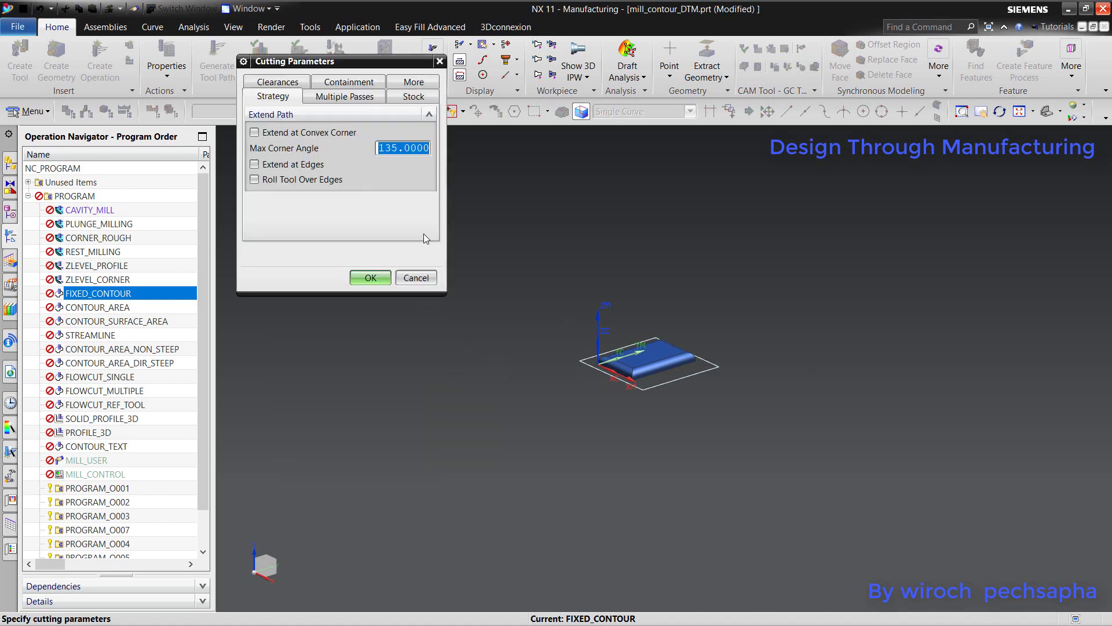
pyautogui.click(346, 97)
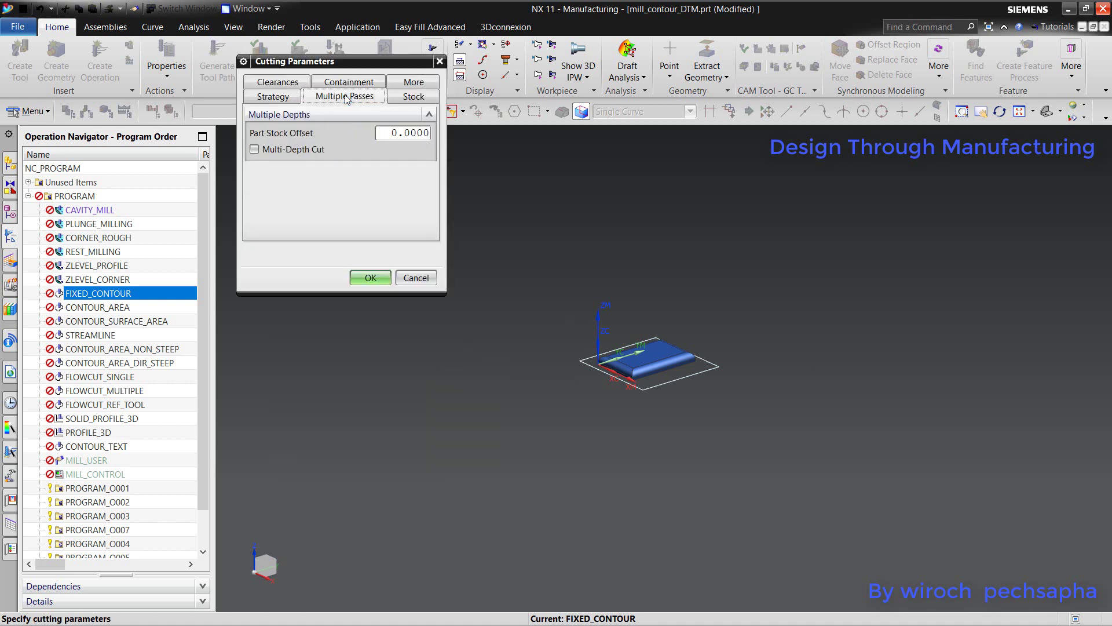
pyautogui.click(413, 97)
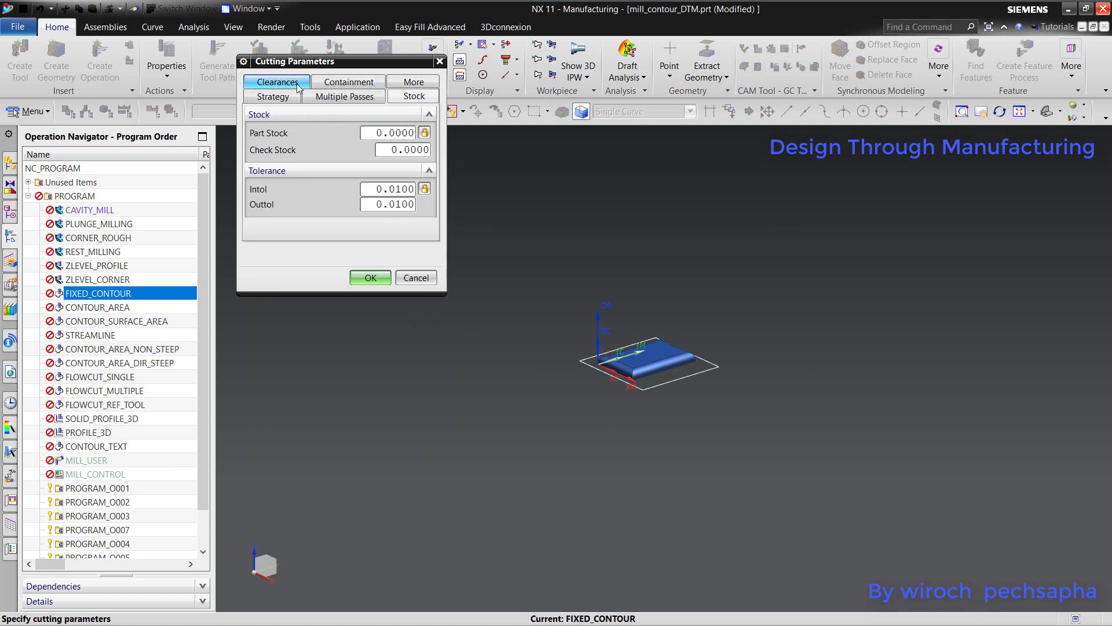
pyautogui.click(372, 277)
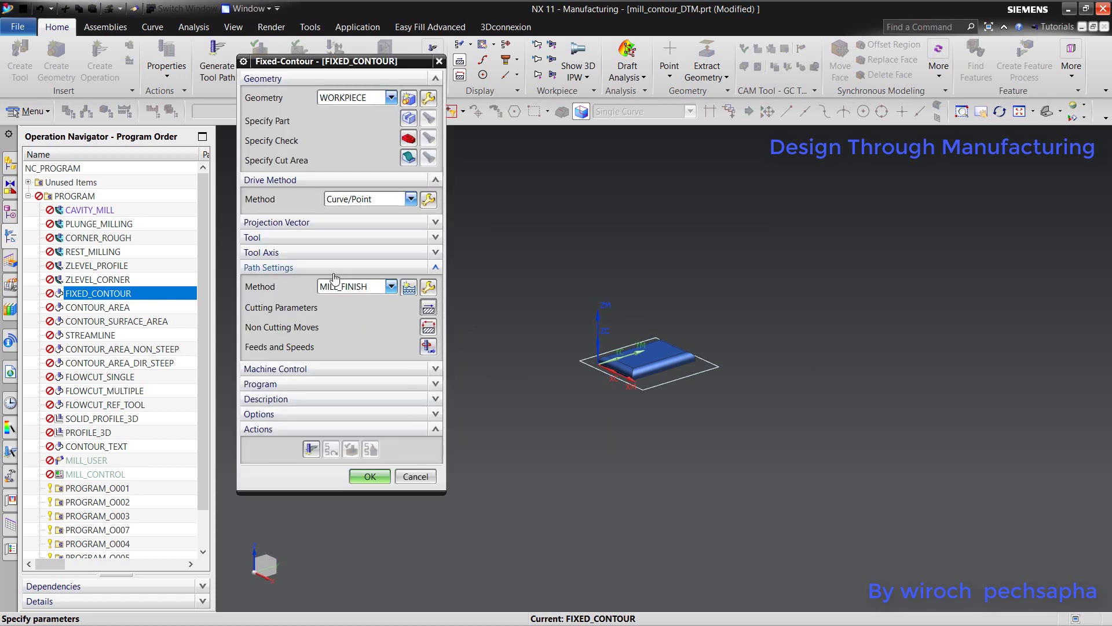
# In the FIXED_CONTOUR non cutting moves, set the open-area engage type to Plunge with a height of 2 mm.
pyautogui.click(428, 328)
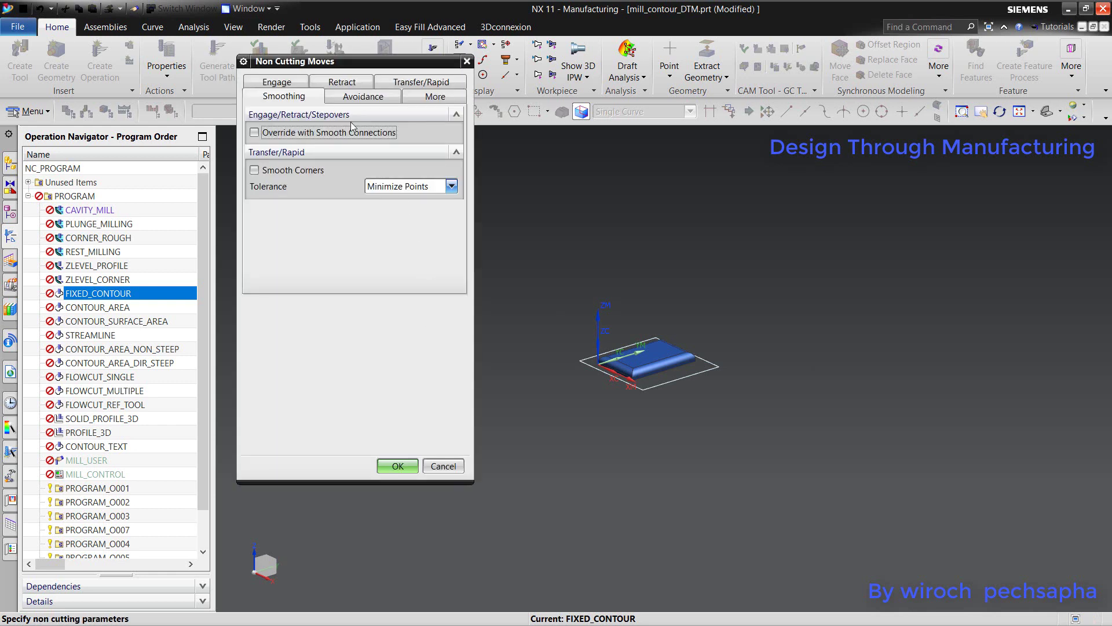
pyautogui.click(277, 82)
pyautogui.click(412, 134)
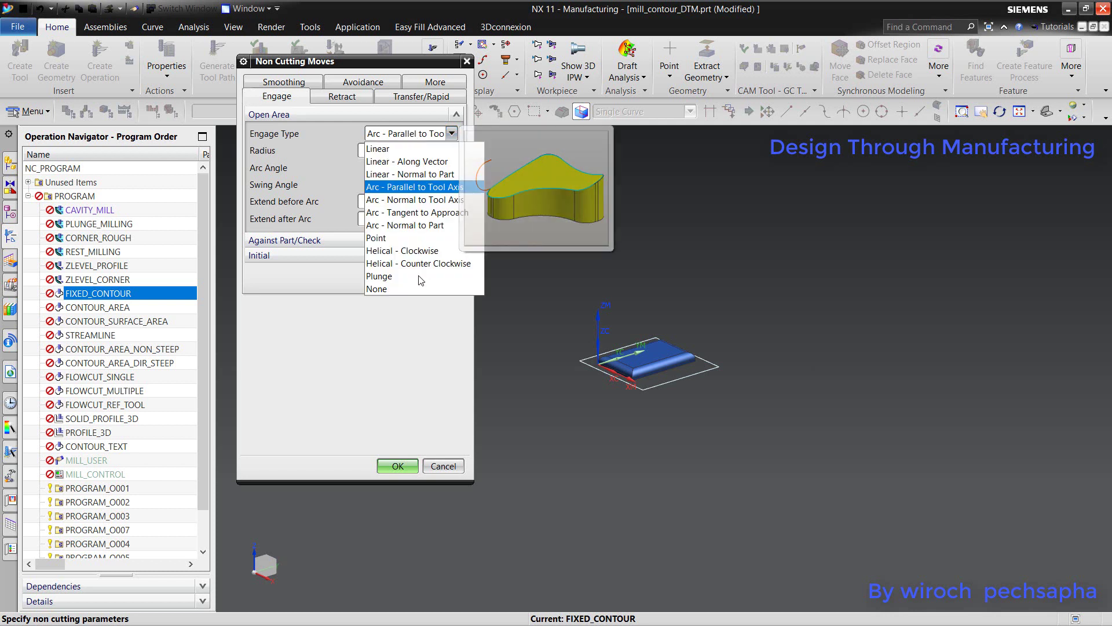
pyautogui.click(397, 276)
pyautogui.click(431, 168)
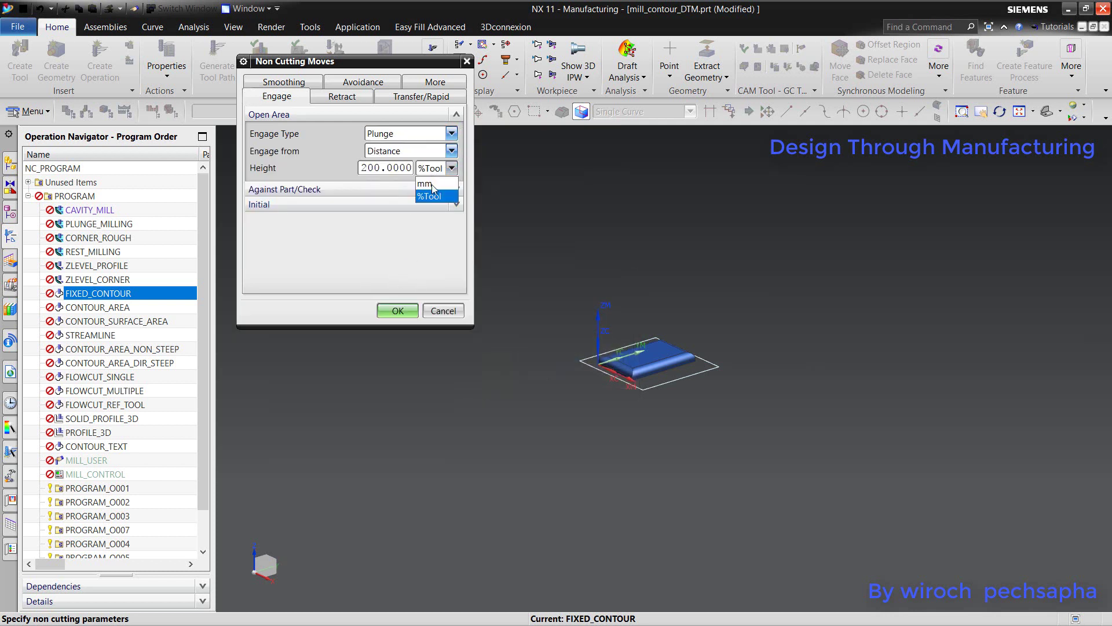
pyautogui.click(434, 191)
pyautogui.doubleClick(383, 168)
pyautogui.write('3')
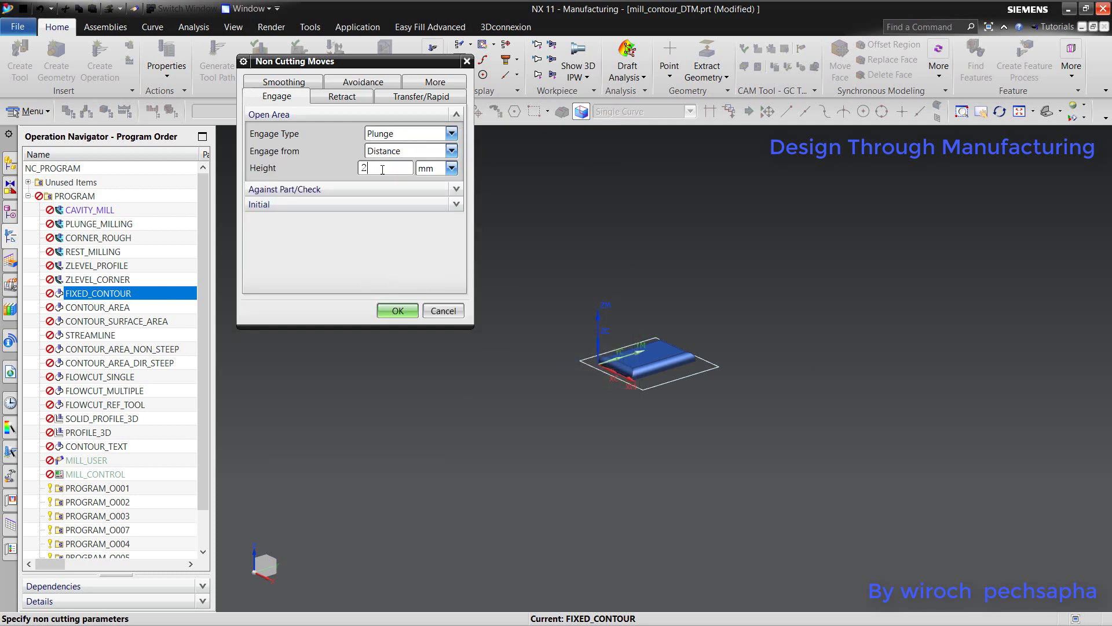
# Set the traverse type within regions to Clearance in the transfer settings, and accept the non cutting moves.
pyautogui.click(394, 98)
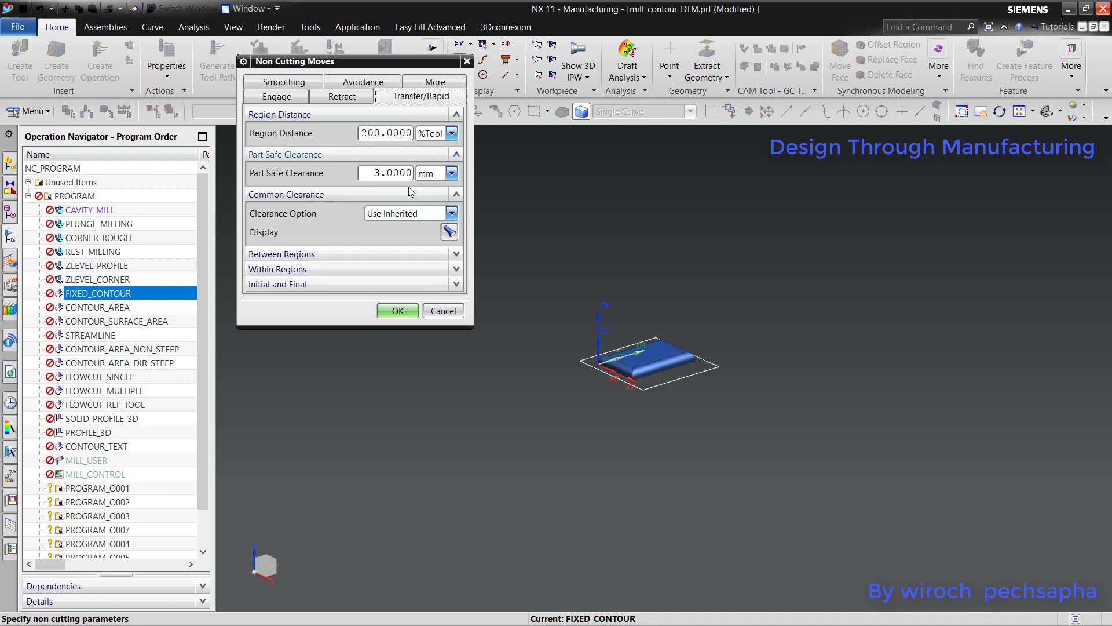
pyautogui.click(311, 271)
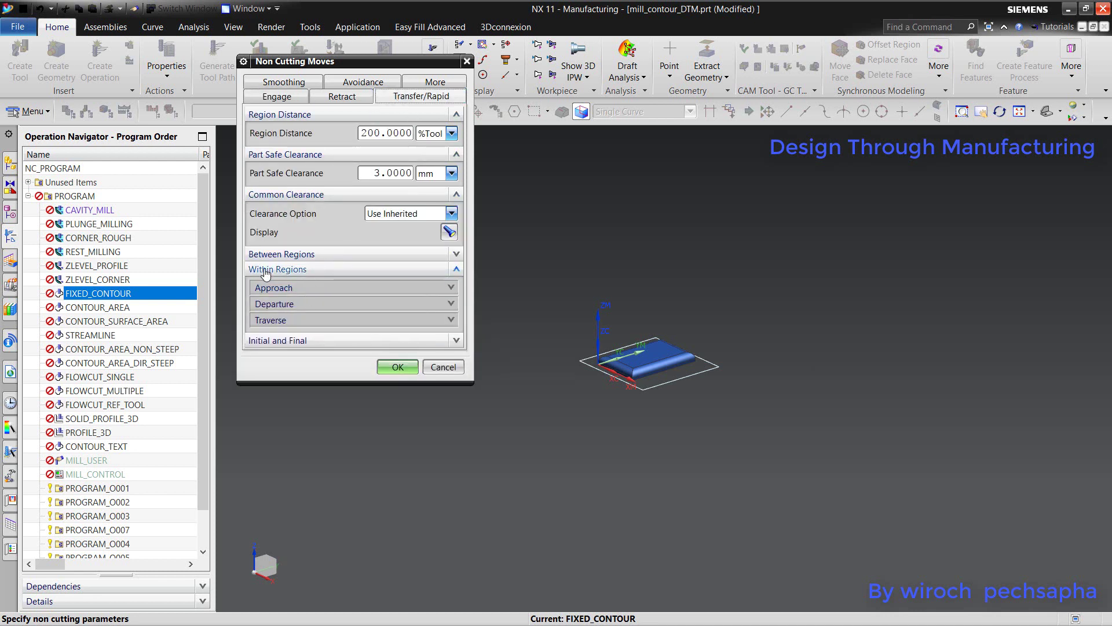
pyautogui.click(301, 321)
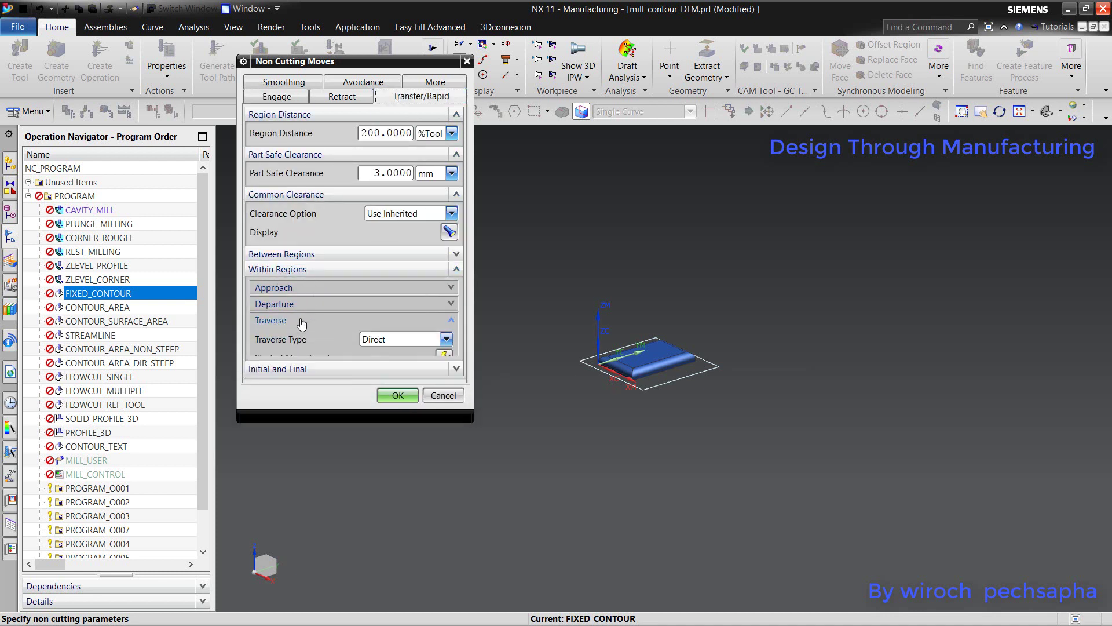
pyautogui.click(382, 341)
pyautogui.click(380, 367)
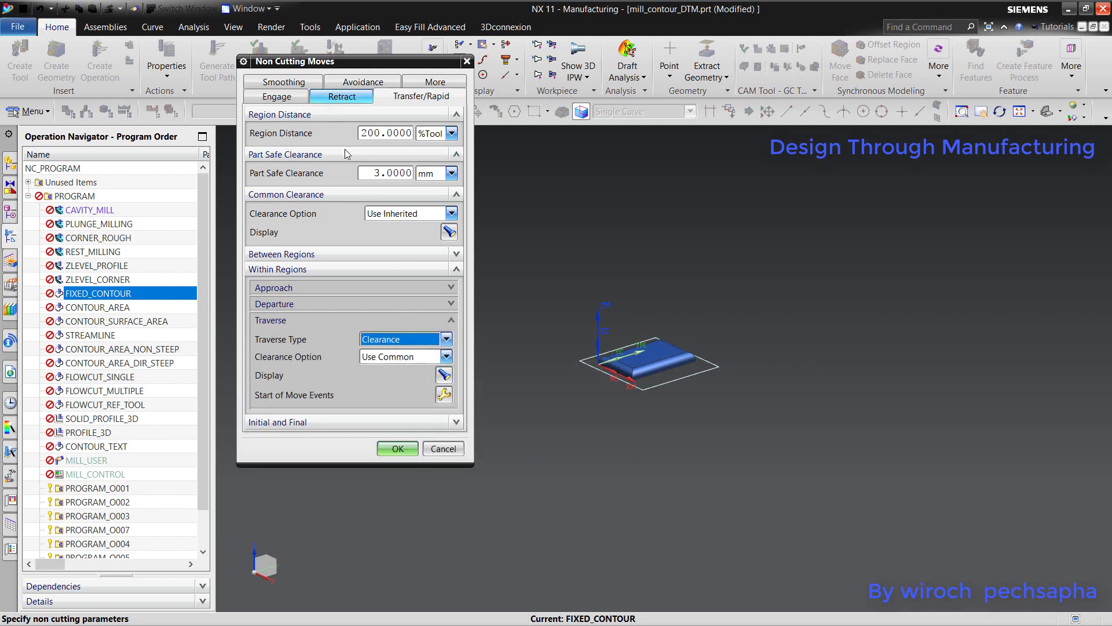
pyautogui.click(389, 449)
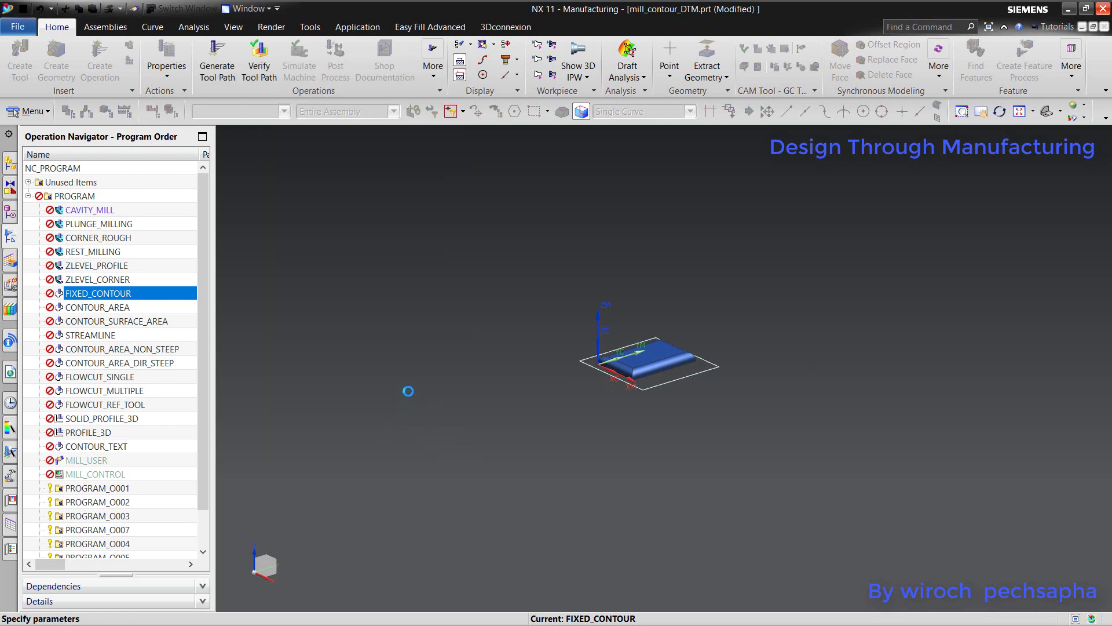
# Set the FIXED_CONTOUR spindle speed to 6000 rpm and accept the operation.
pyautogui.click(428, 346)
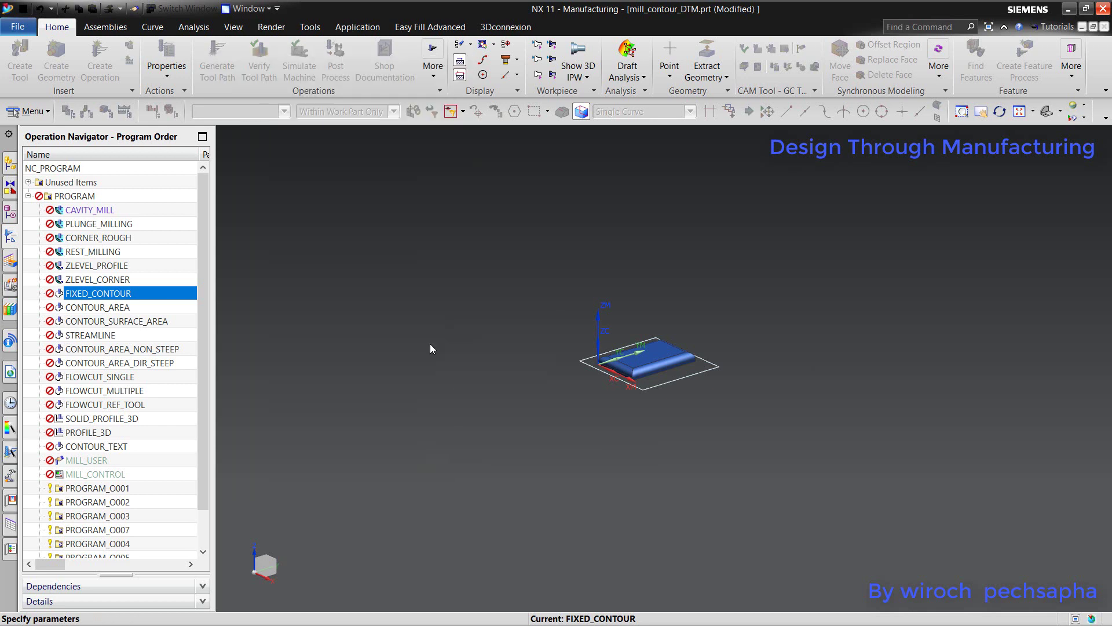
pyautogui.click(387, 188)
pyautogui.write('6000')
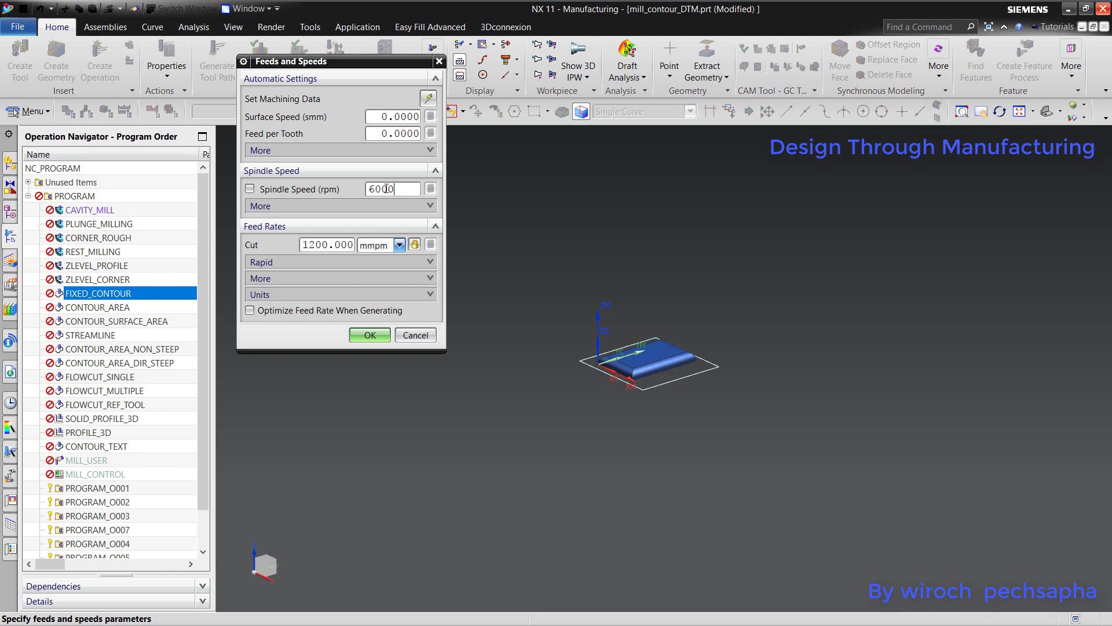
pyautogui.press('Return')
pyautogui.click(430, 189)
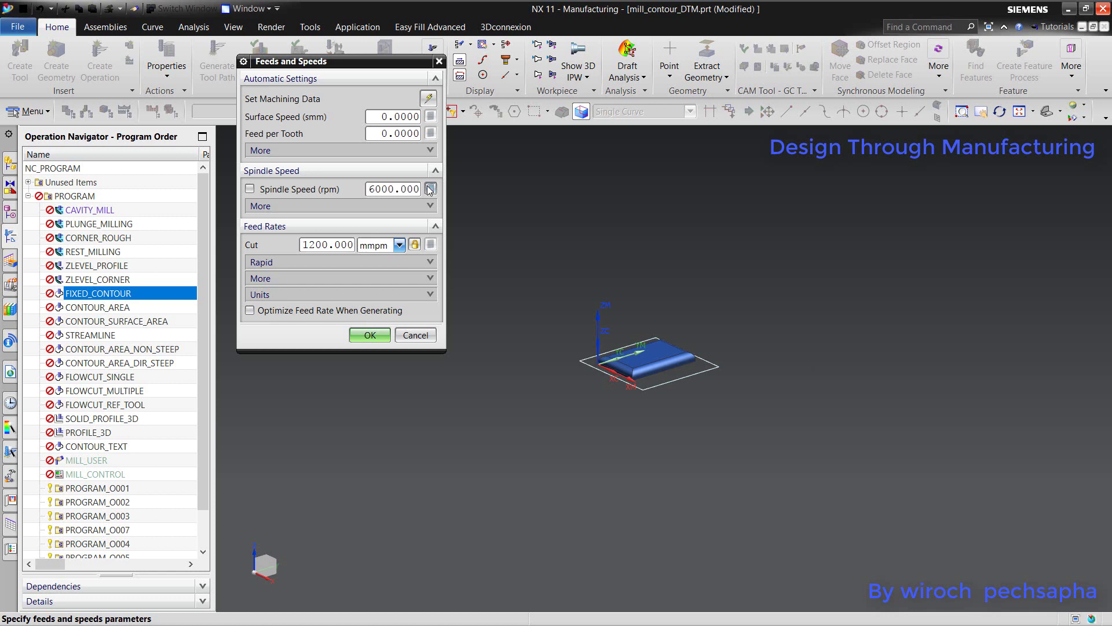
pyautogui.click(370, 335)
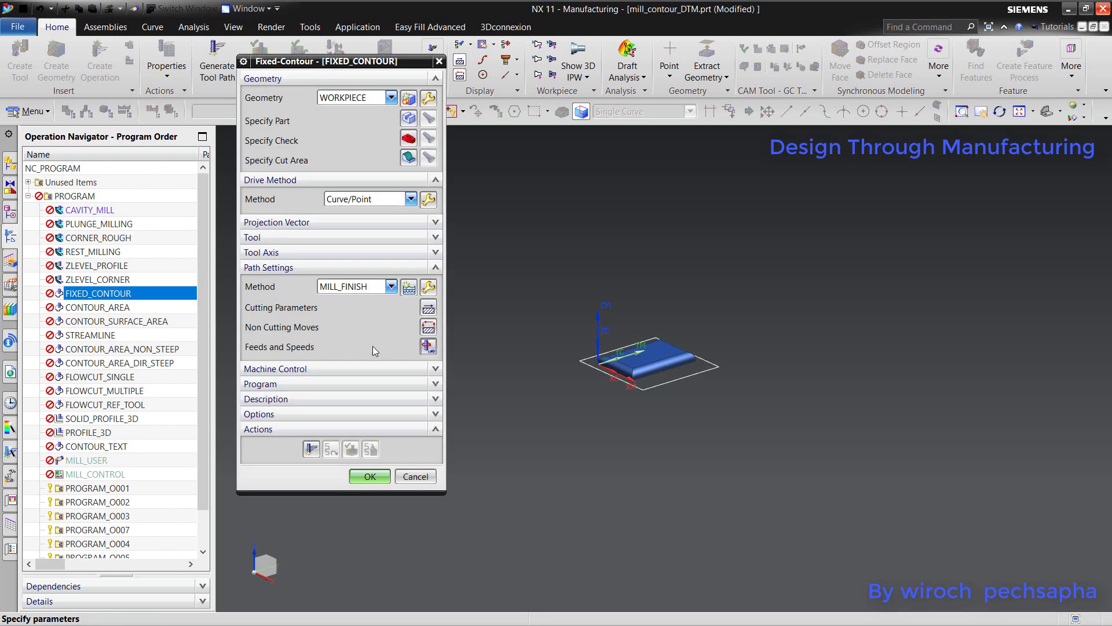
pyautogui.click(368, 476)
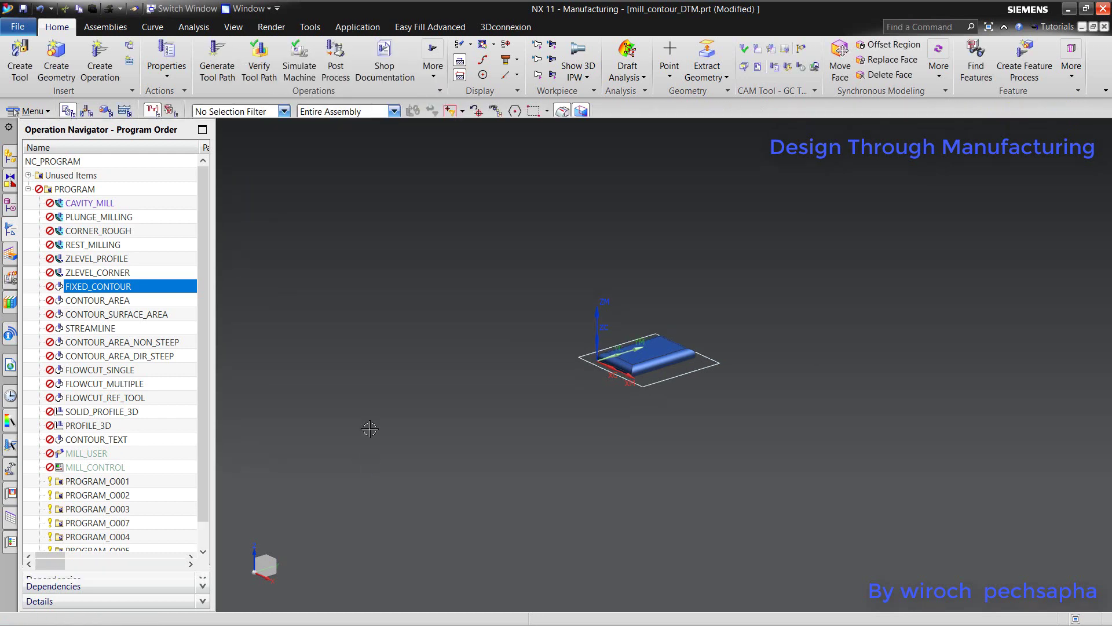
# Open the Area Milling drive method settings of the CONTOUR_AREA operation for editing.
pyautogui.doubleClick(91, 301)
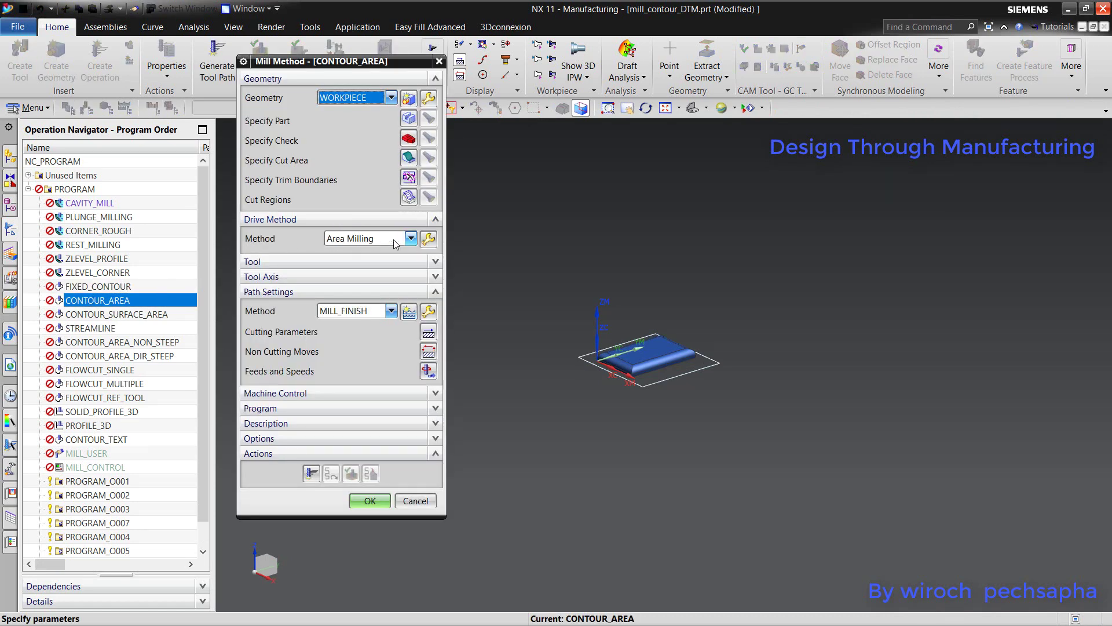
pyautogui.click(428, 240)
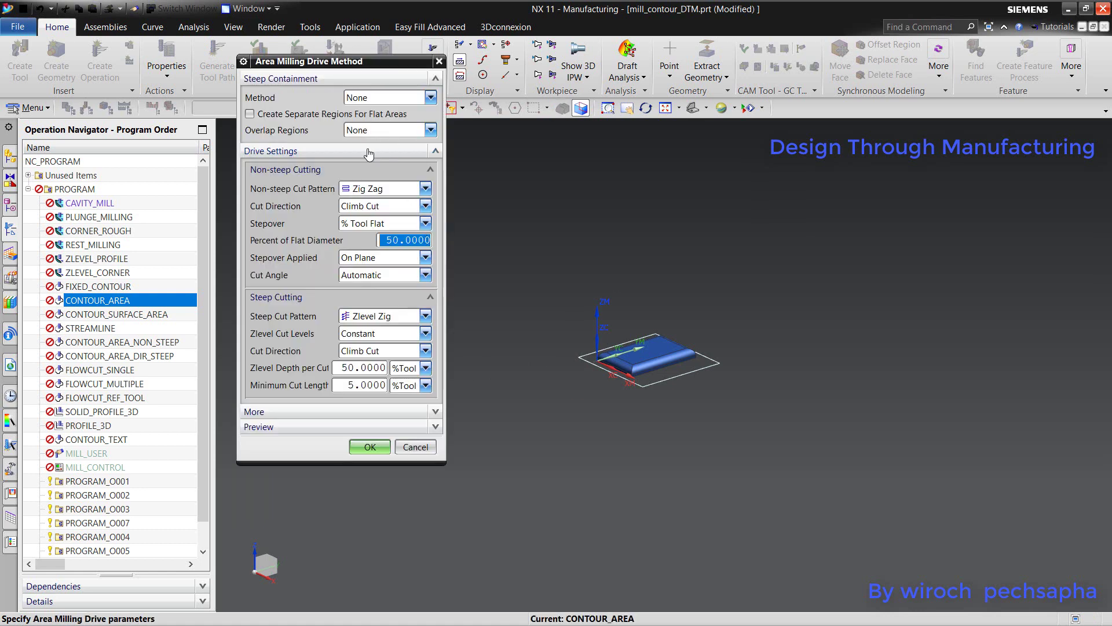
pyautogui.click(399, 98)
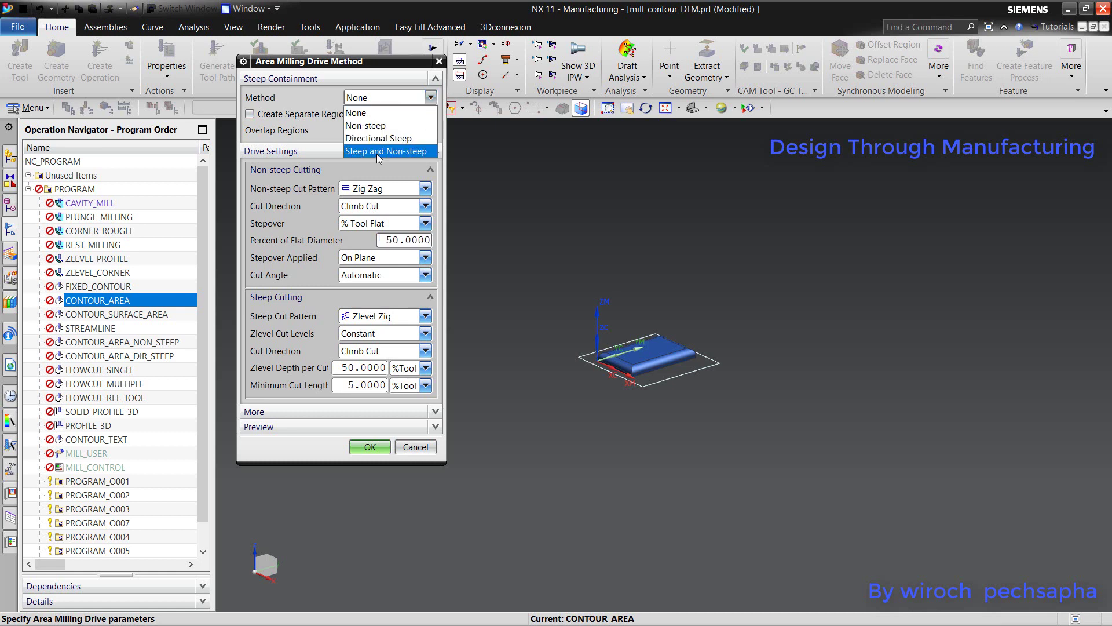
pyautogui.click(376, 152)
pyautogui.click(398, 115)
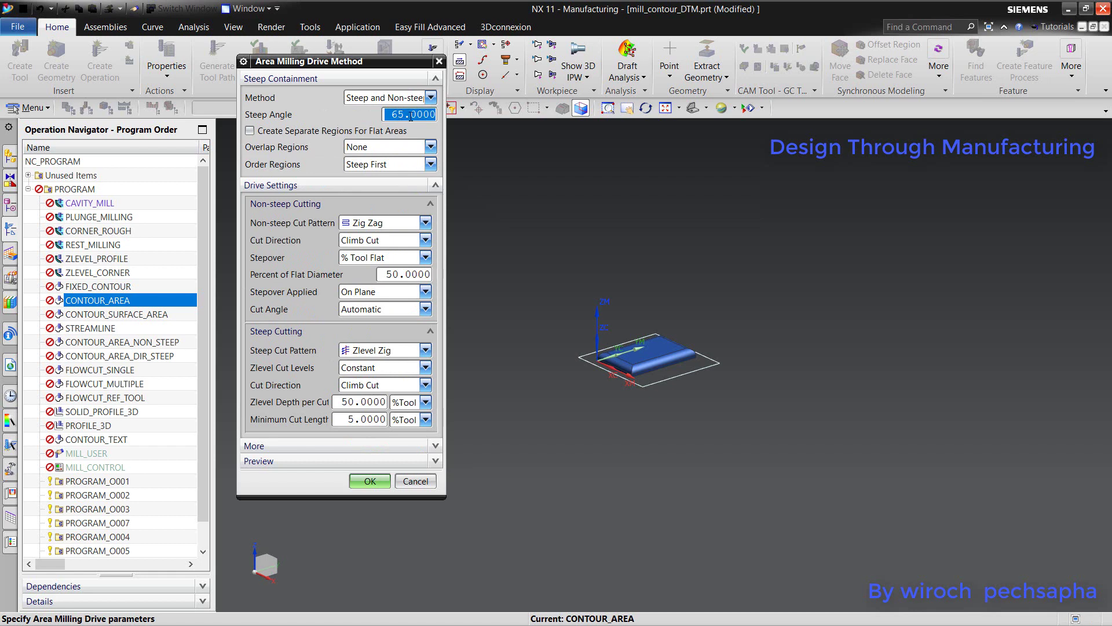
pyautogui.click(405, 100)
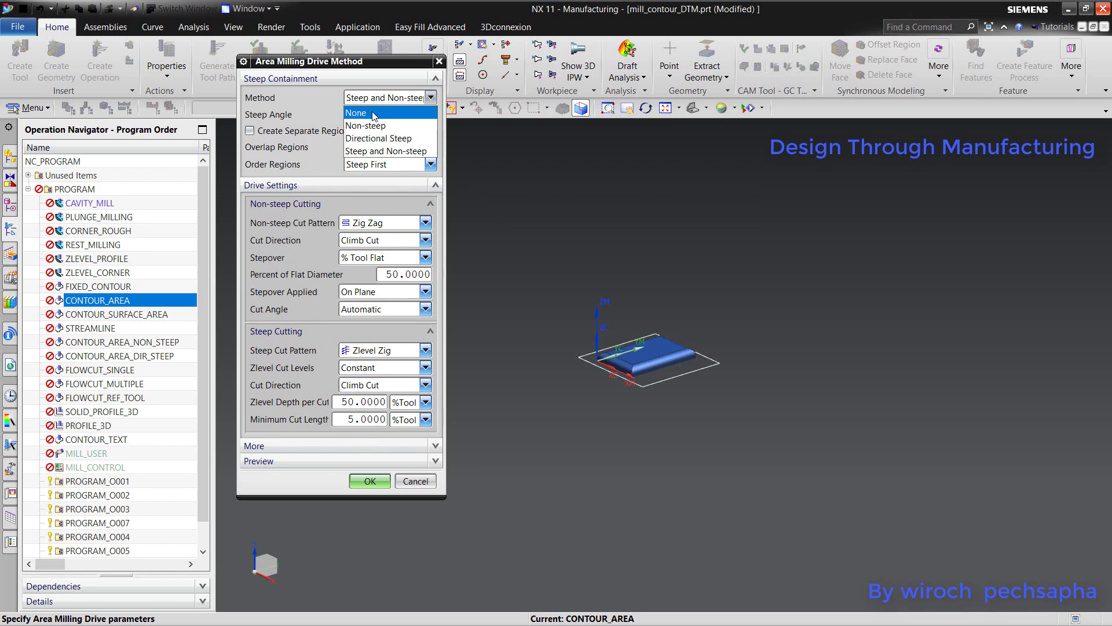
pyautogui.click(382, 113)
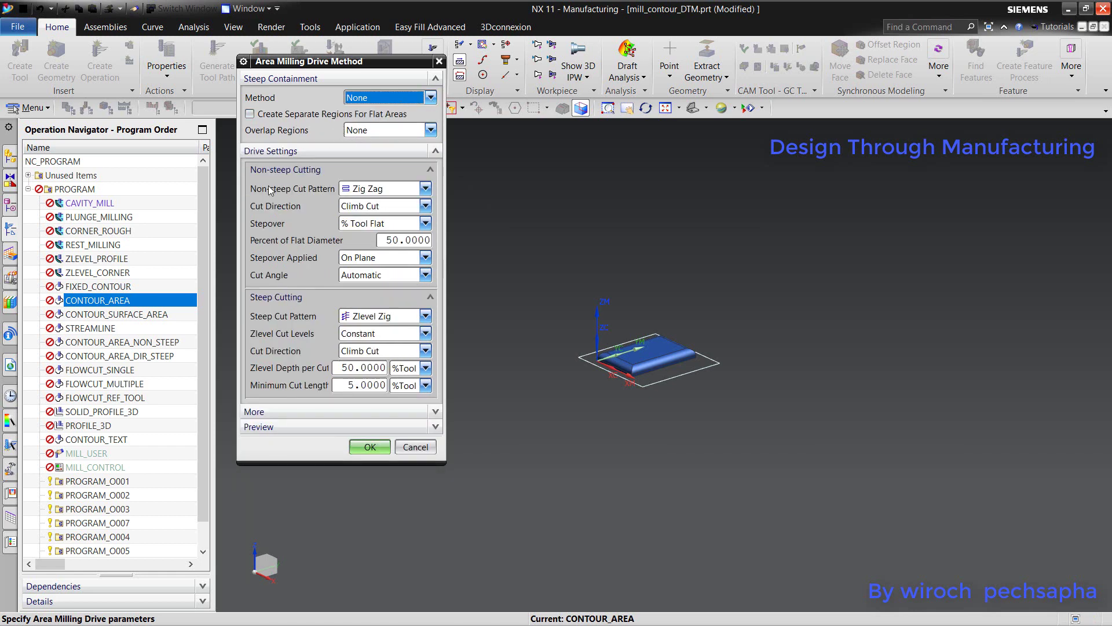
# Set non-steep cutting to the Follow Periphery pattern, Inward direction, with a Constant stepover of 0.25 mm maximum distance.
pyautogui.click(383, 191)
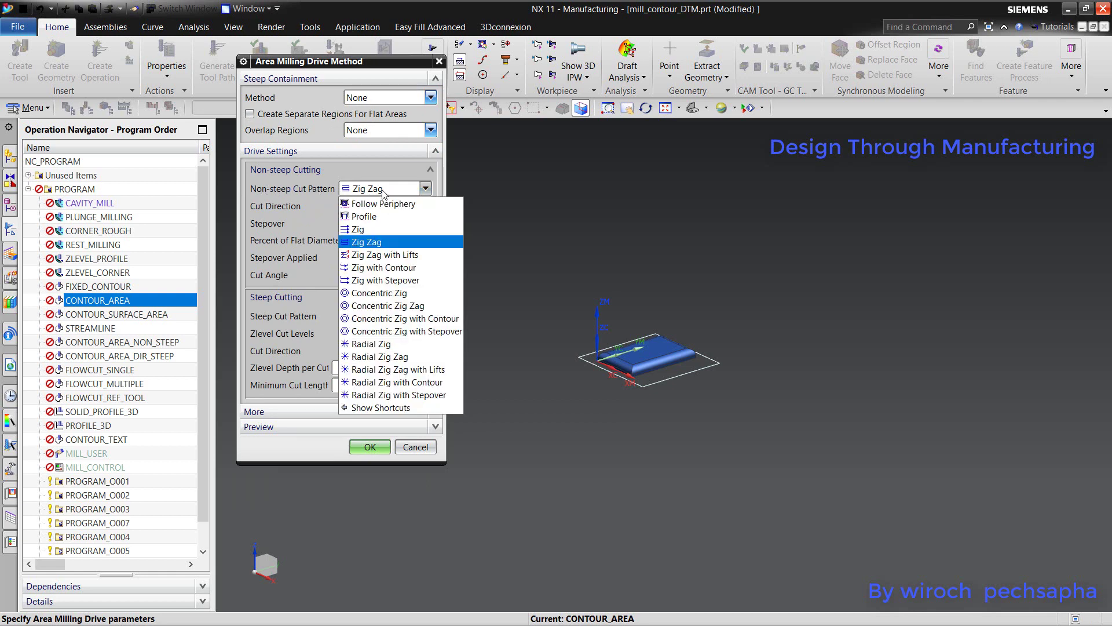
pyautogui.click(375, 207)
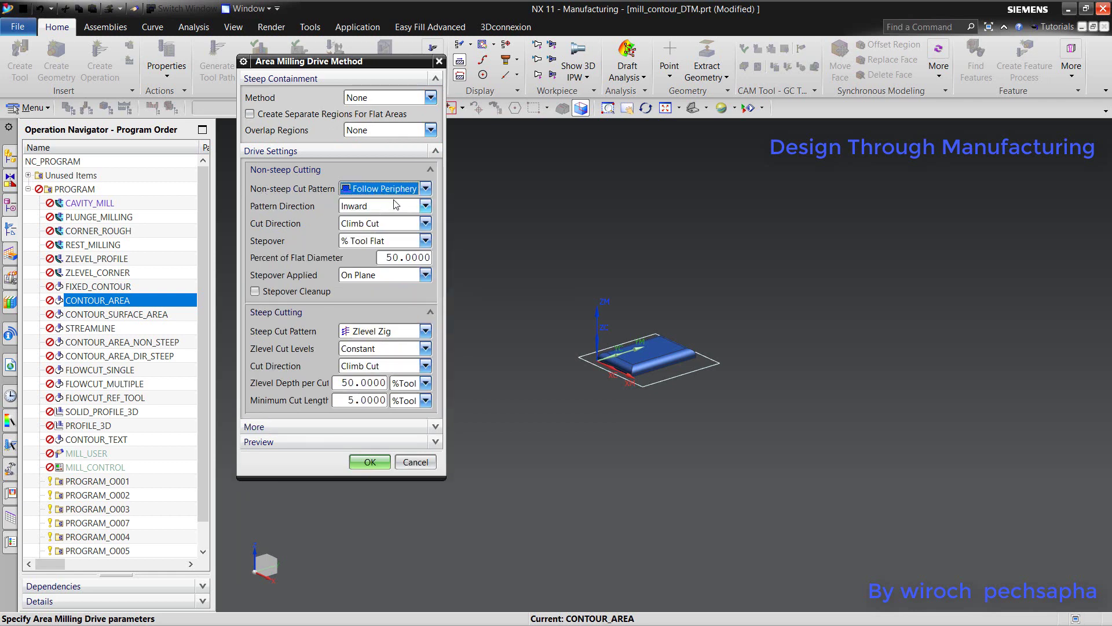
pyautogui.click(371, 244)
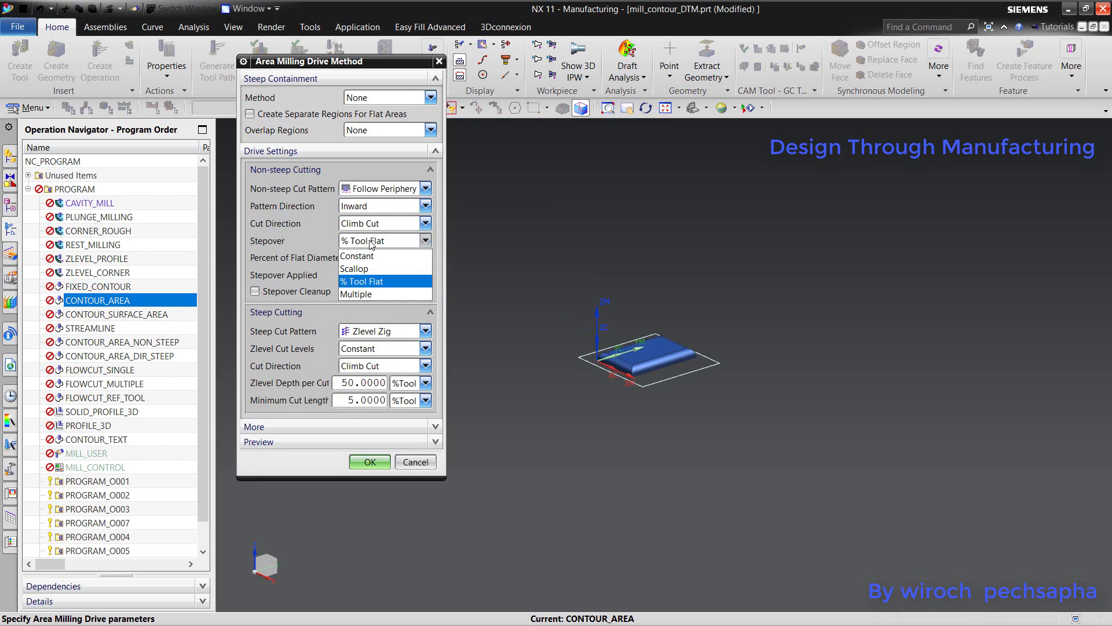
pyautogui.click(357, 256)
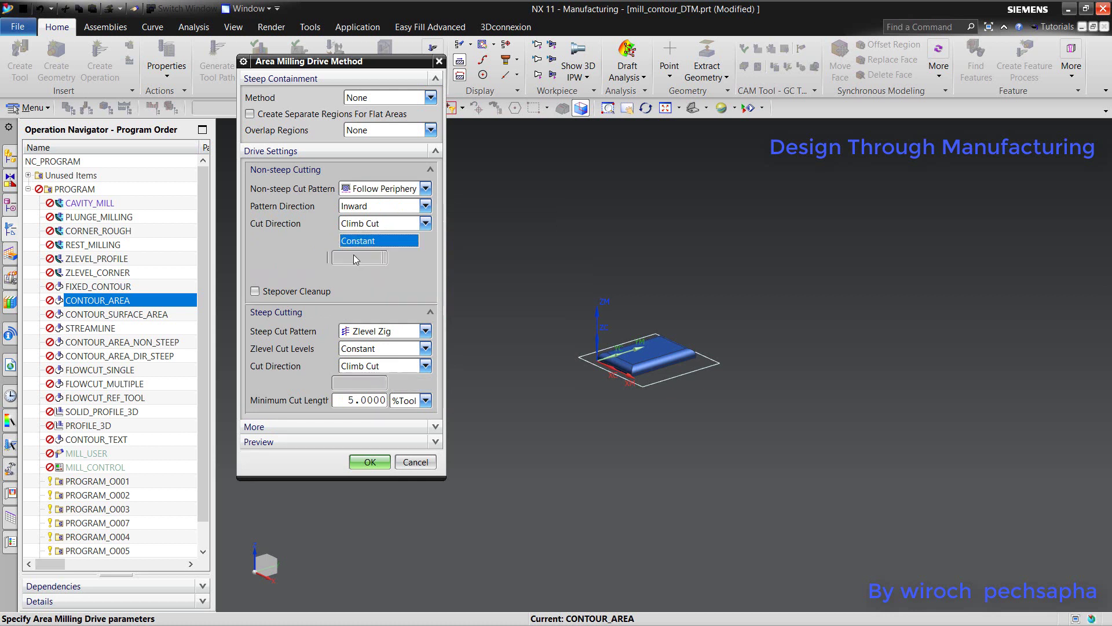
pyautogui.click(367, 209)
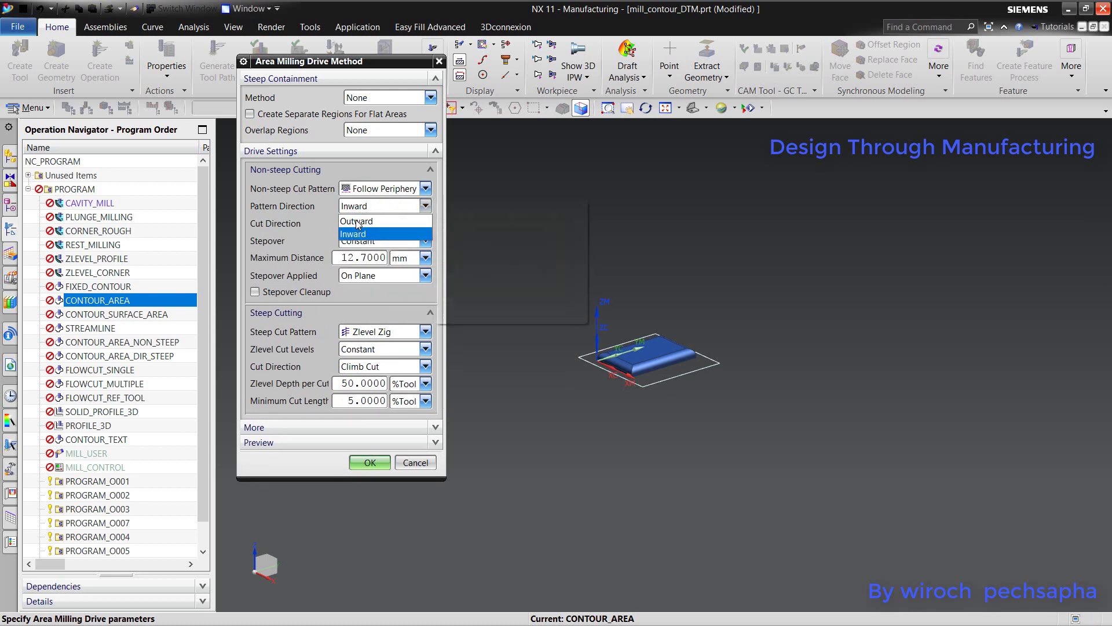
pyautogui.click(362, 206)
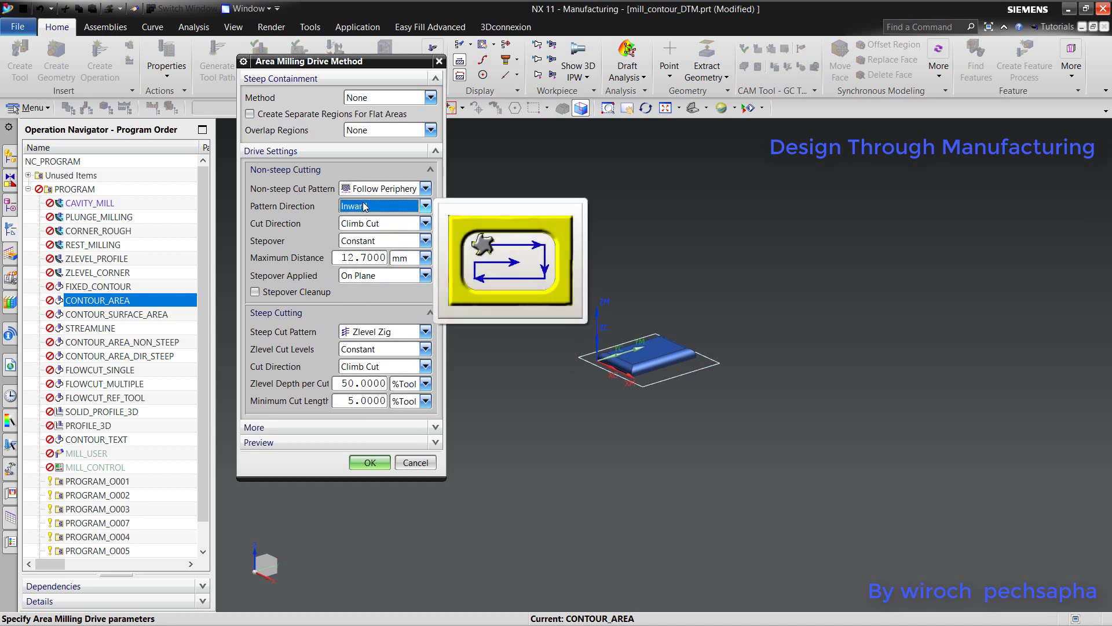
pyautogui.doubleClick(370, 257)
pyautogui.write('.25')
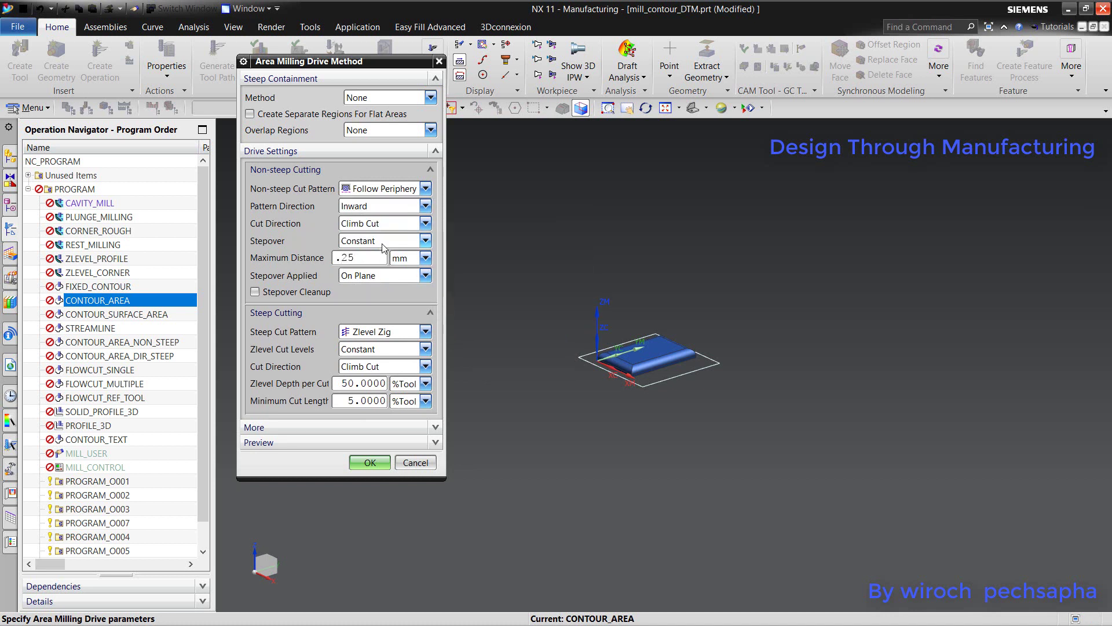
# Set the steep cutting Zlevel depth per cut to 0.25 mm and minimum cut length to 0.3 mm, and accept the drive method.
pyautogui.click(406, 383)
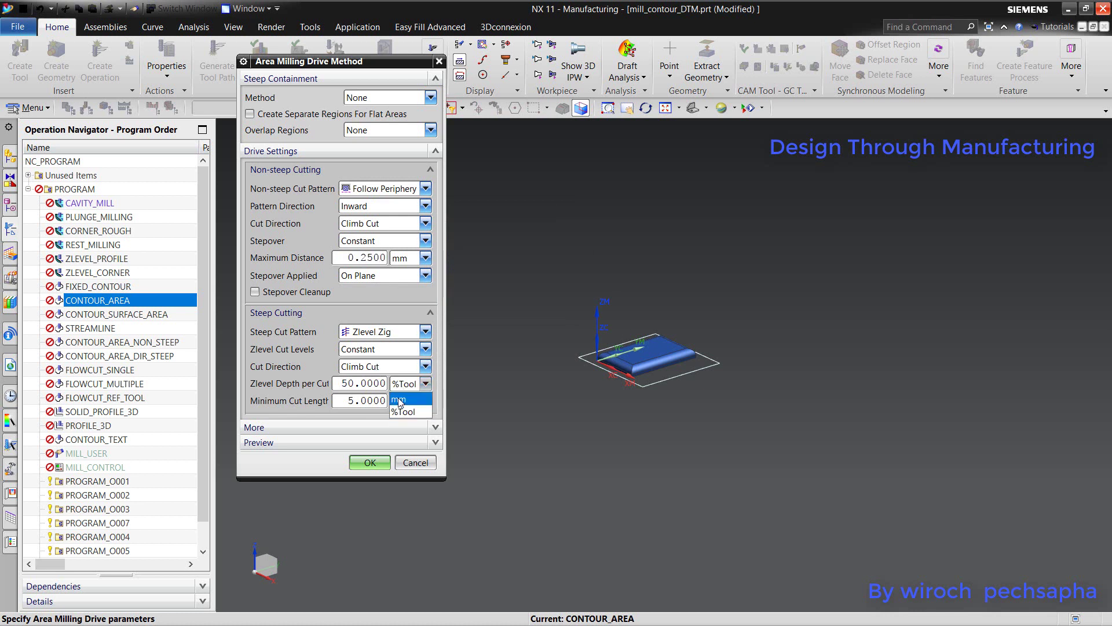
pyautogui.click(406, 396)
pyautogui.doubleClick(359, 381)
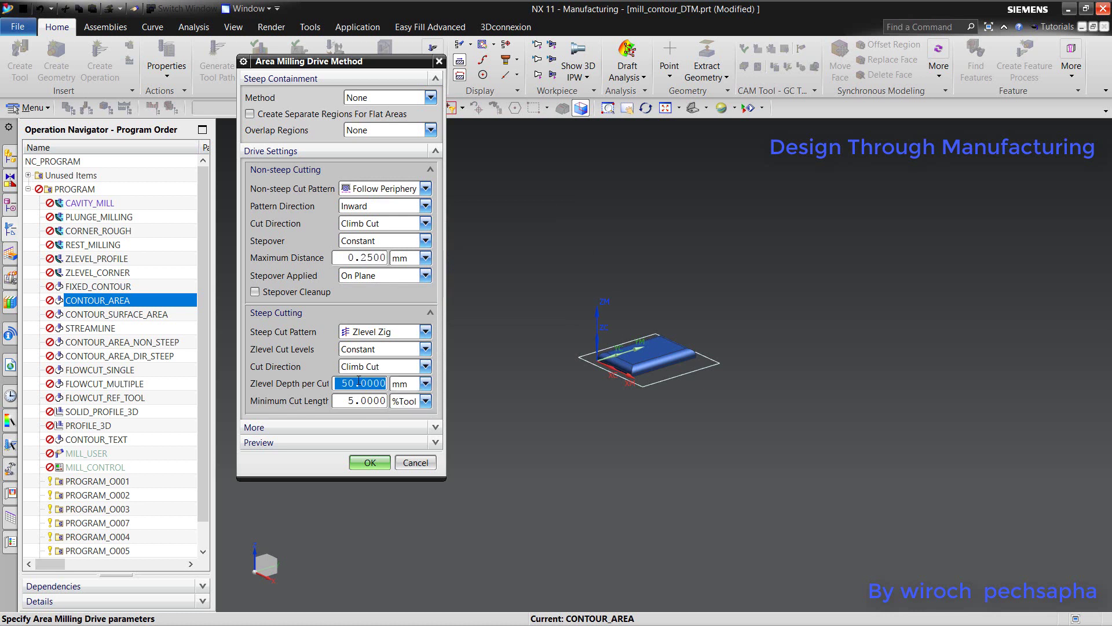
pyautogui.write('.25')
pyautogui.click(406, 401)
pyautogui.click(406, 413)
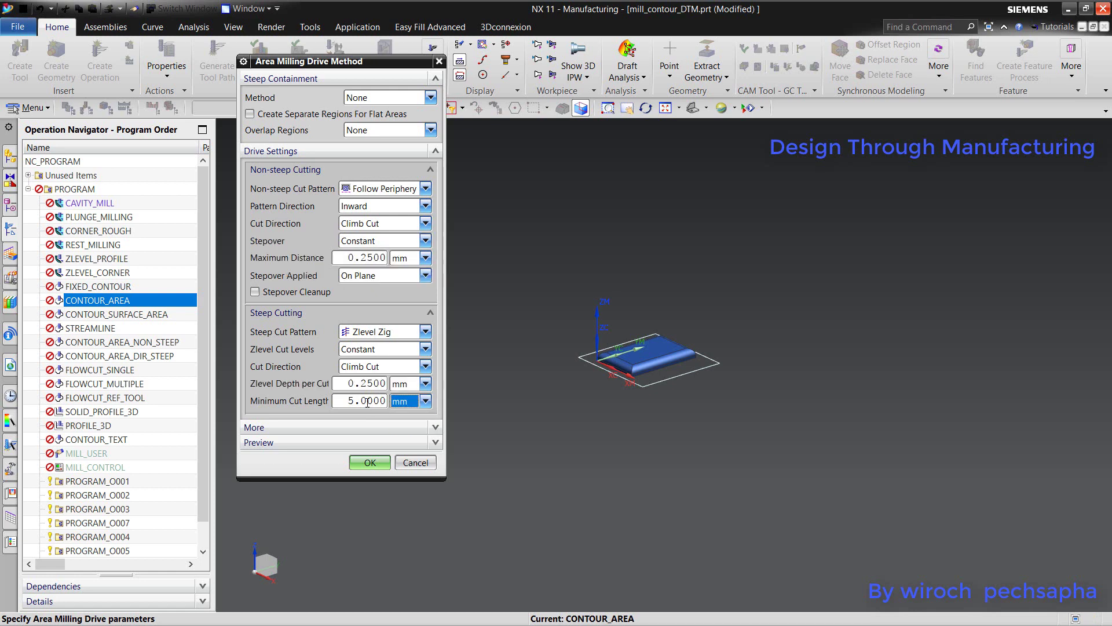
pyautogui.doubleClick(366, 400)
pyautogui.write('.3')
pyautogui.click(368, 463)
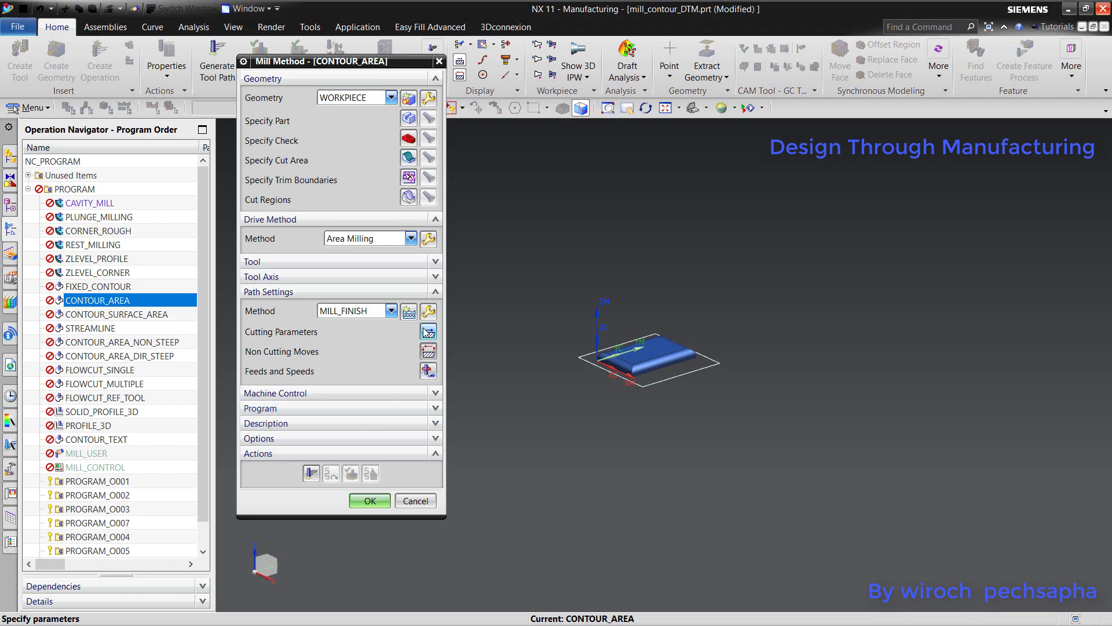
# In the CONTOUR_AREA cutting parameters, extend the path at edges by 0.3 mm, and accept after checking the stock and containment settings.
pyautogui.press('Escape')
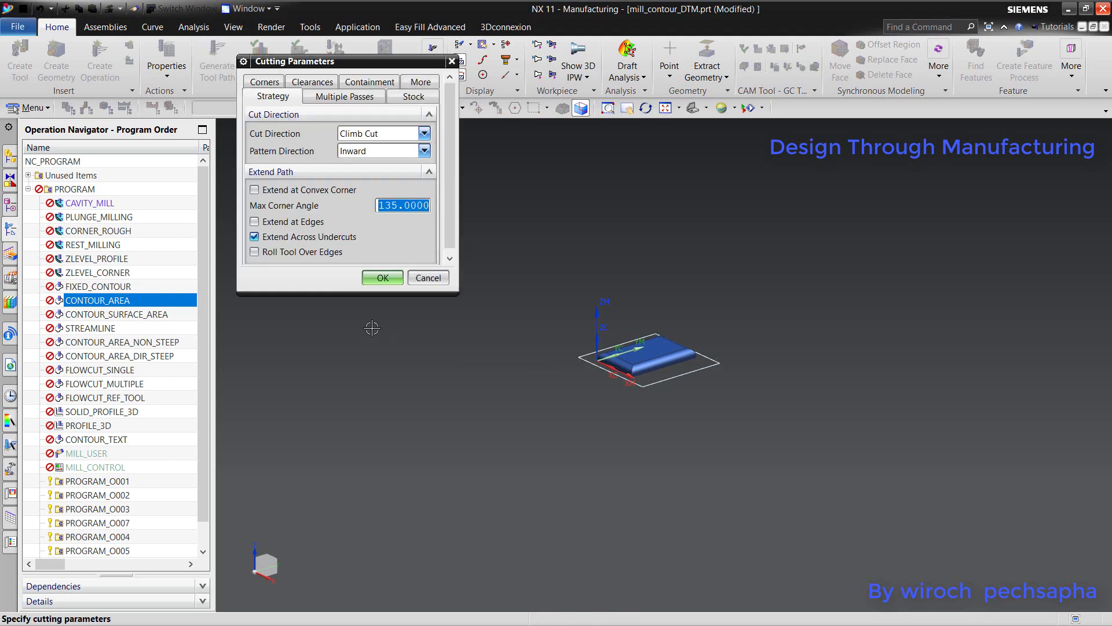
pyautogui.click(294, 222)
pyautogui.click(428, 237)
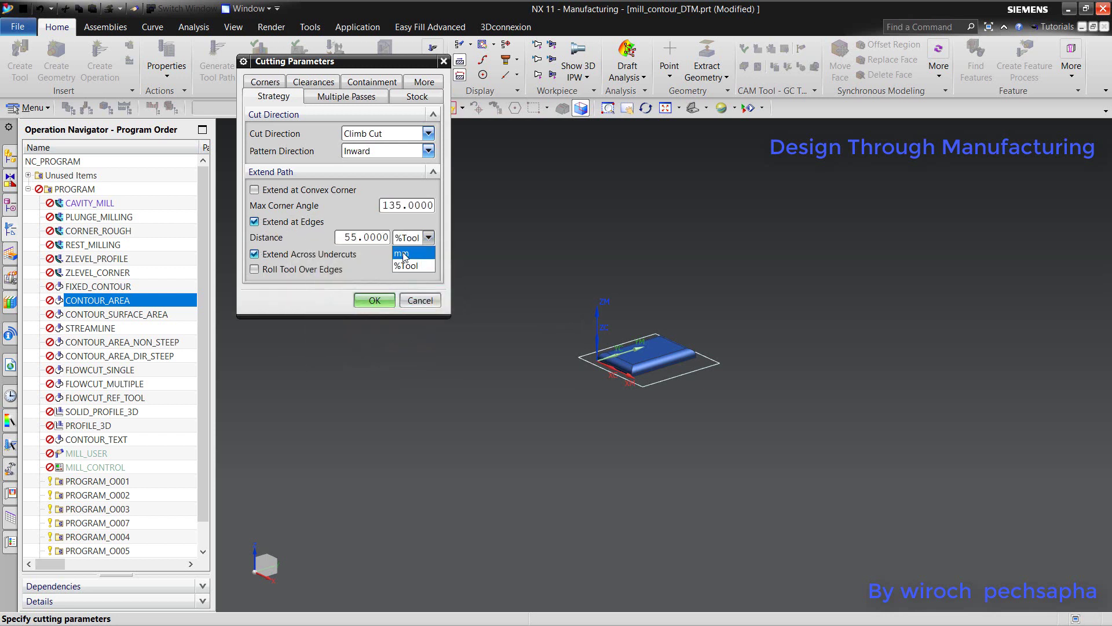
pyautogui.click(408, 248)
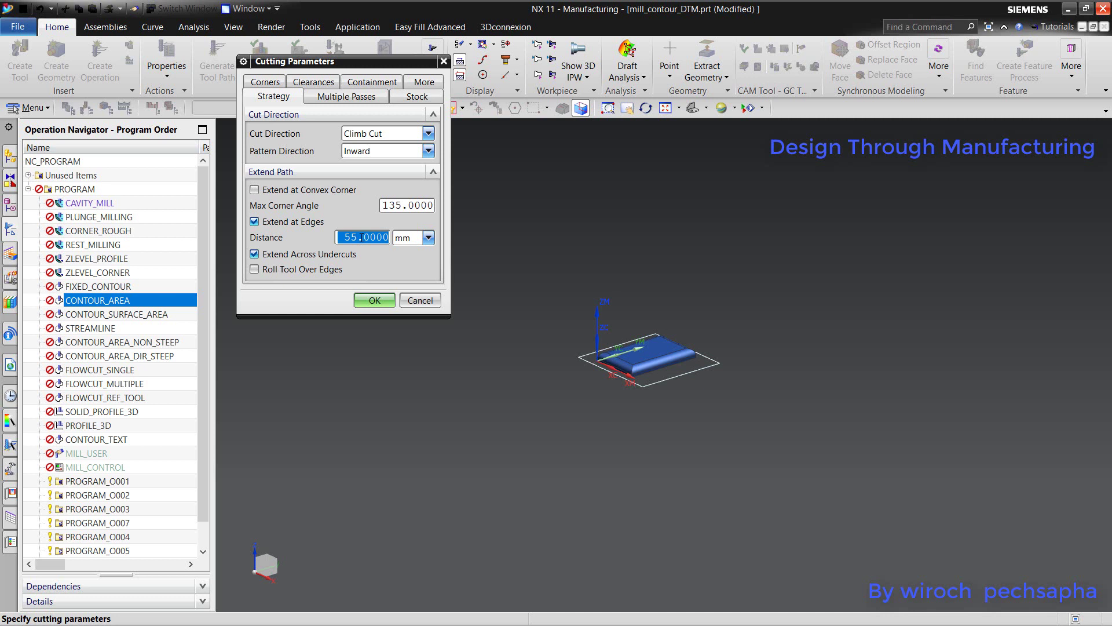
pyautogui.write('.3')
pyautogui.click(353, 98)
pyautogui.click(410, 96)
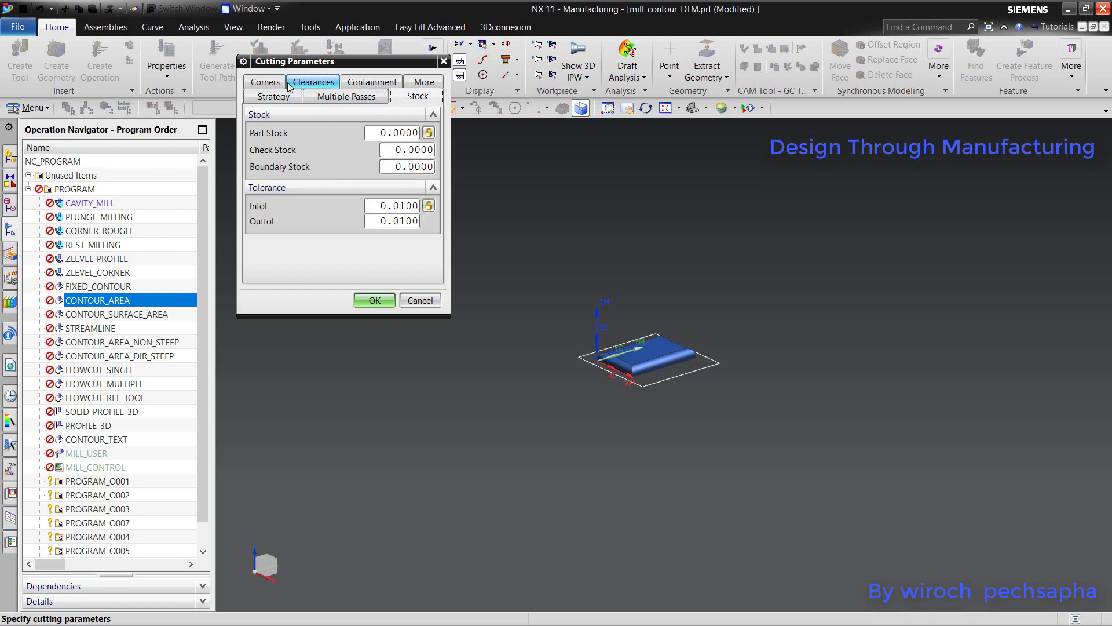
pyautogui.click(288, 84)
pyautogui.click(314, 96)
pyautogui.click(366, 99)
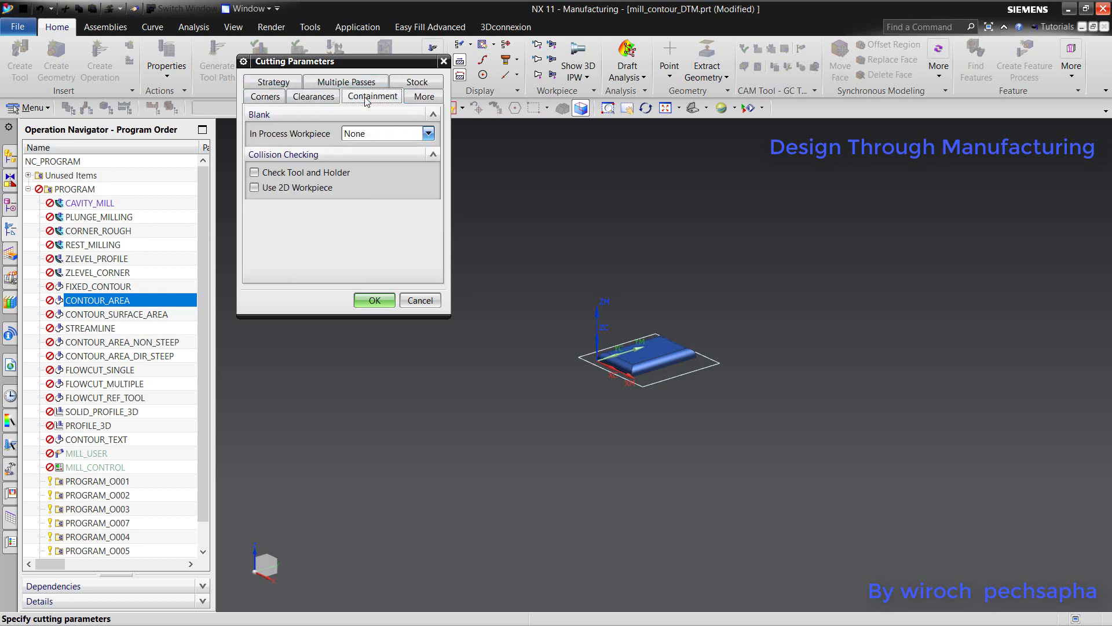
pyautogui.click(375, 300)
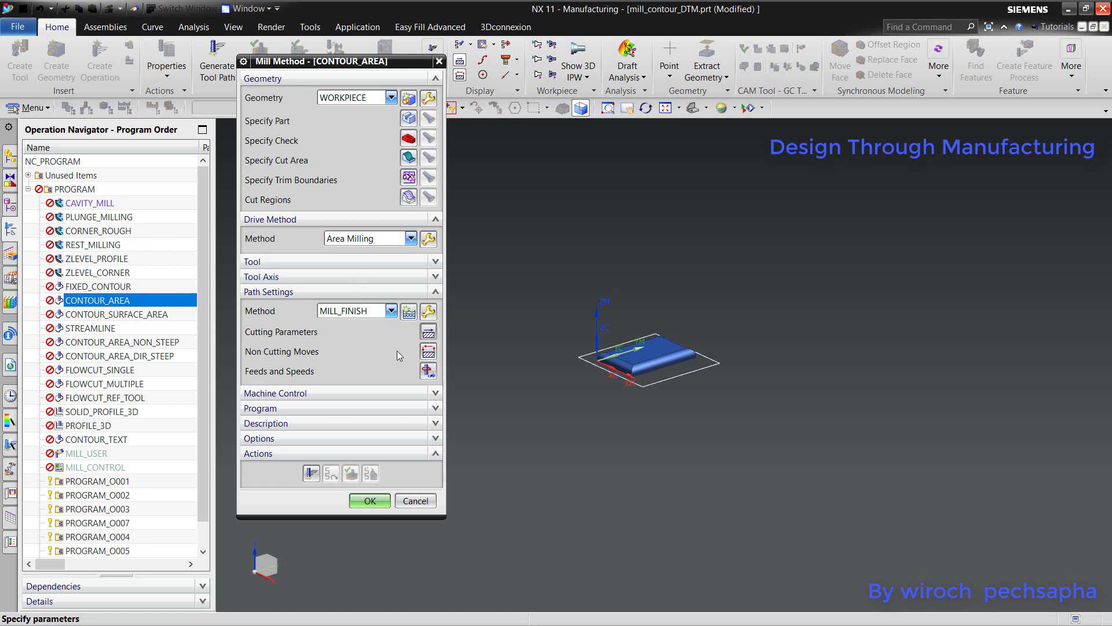
# In the CONTOUR_AREA non cutting moves, set the open-area engage type to Plunge with a height of 2 mm.
pyautogui.click(427, 352)
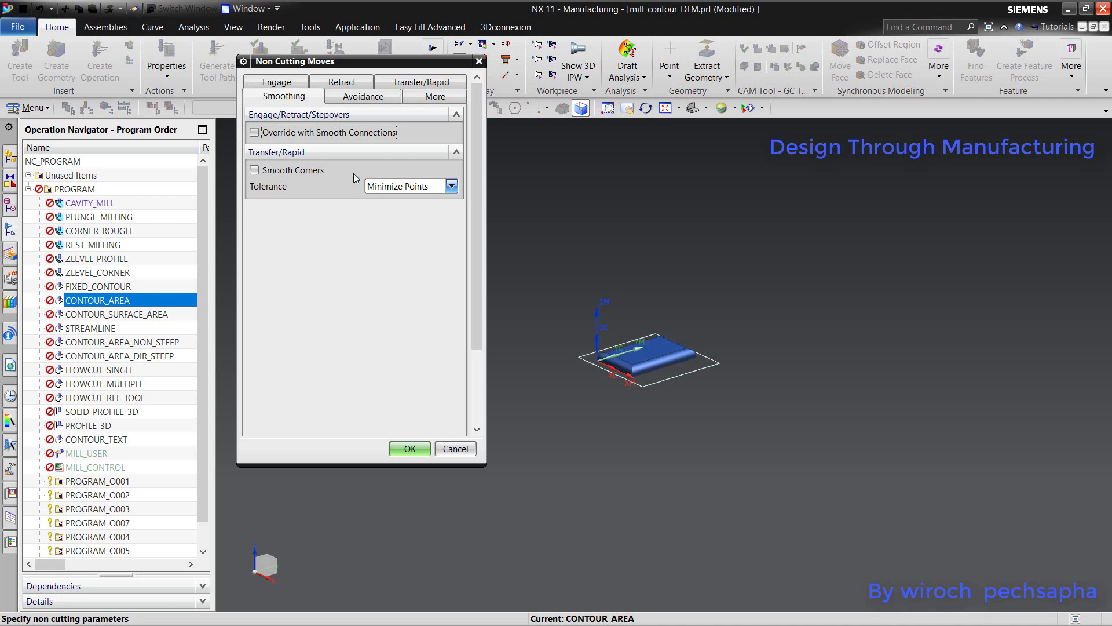
pyautogui.click(277, 82)
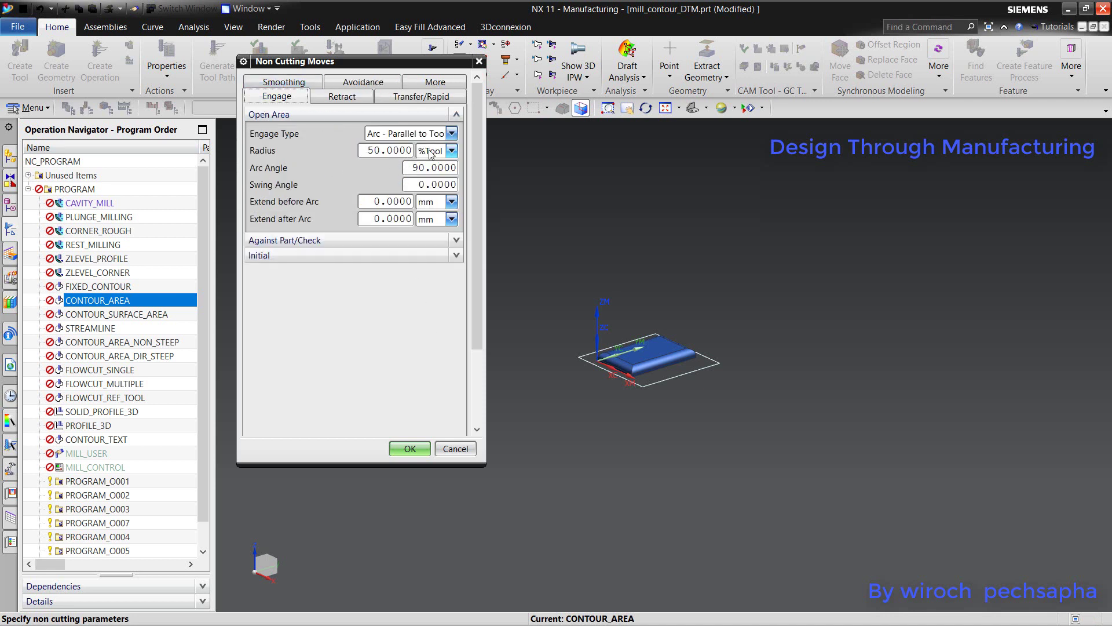
pyautogui.click(451, 133)
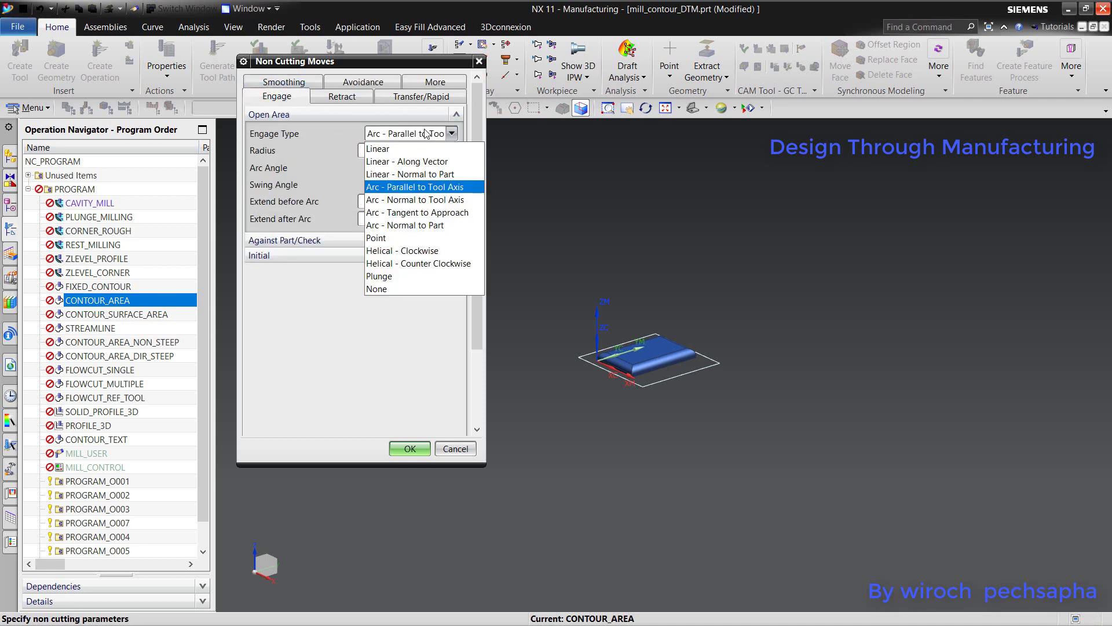
pyautogui.click(381, 275)
pyautogui.click(451, 168)
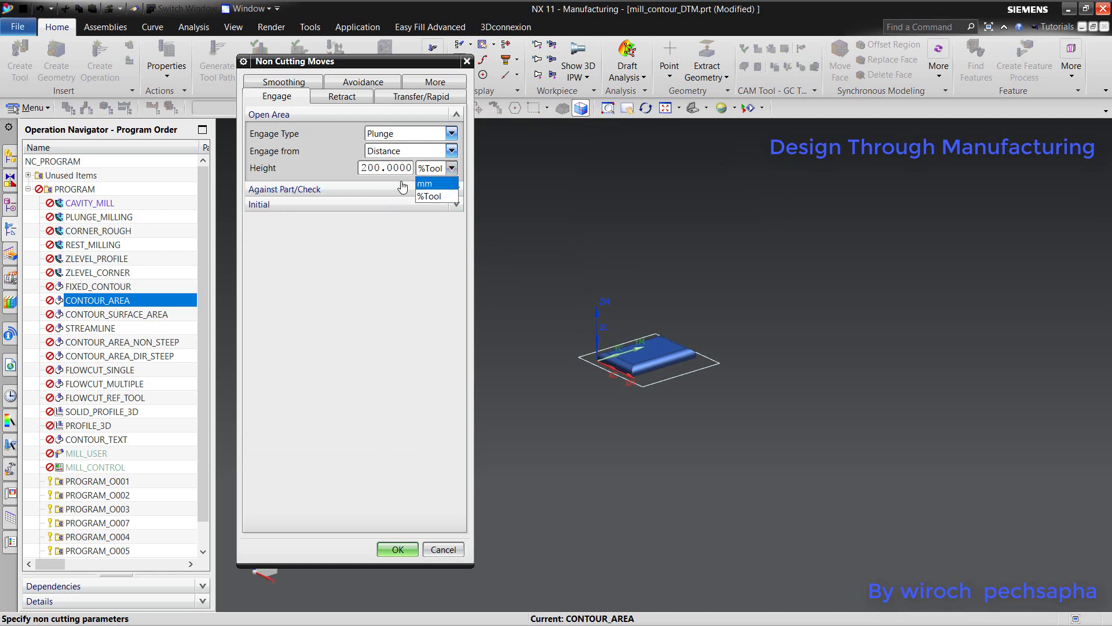
pyautogui.click(428, 183)
pyautogui.doubleClick(385, 168)
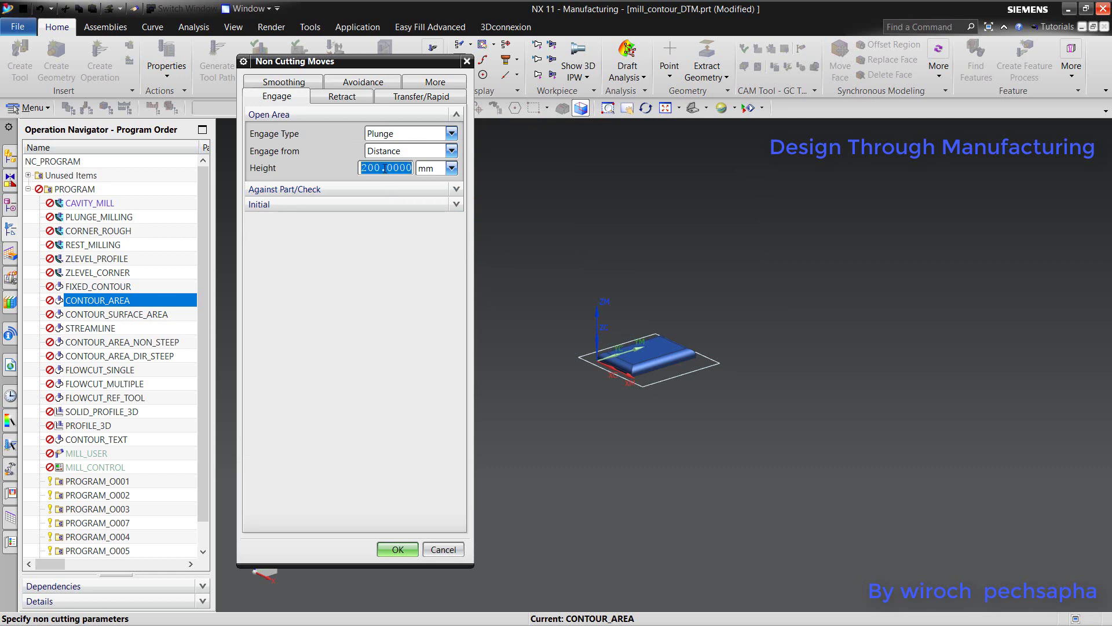
pyautogui.write('2')
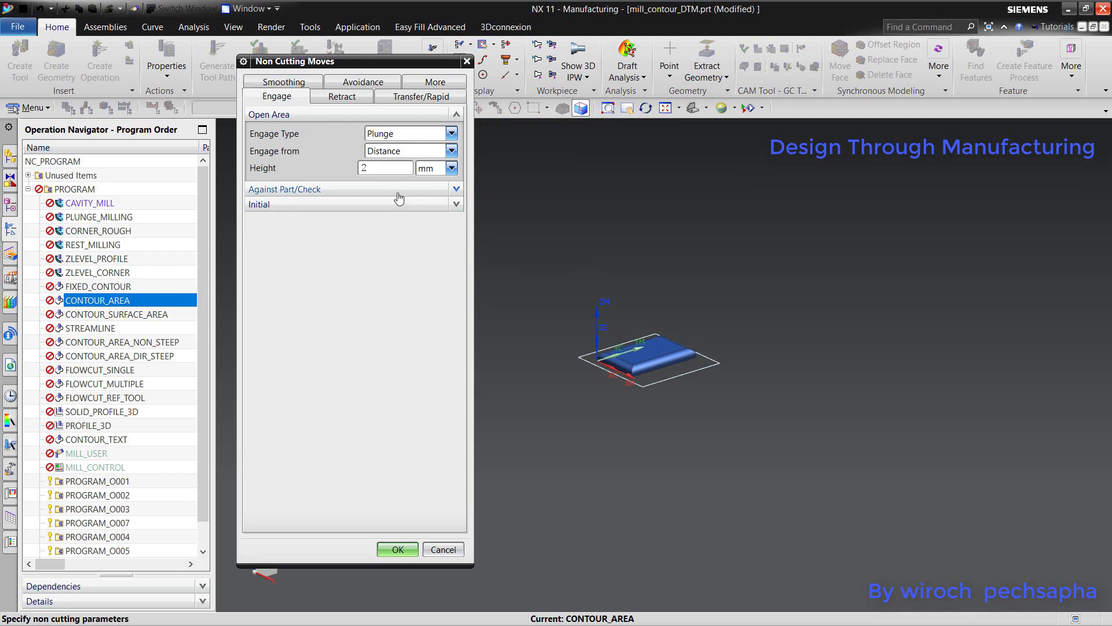
# Set the CONTOUR_AREA traverse type within regions to Clearance, and accept the non cutting moves.
pyautogui.click(393, 96)
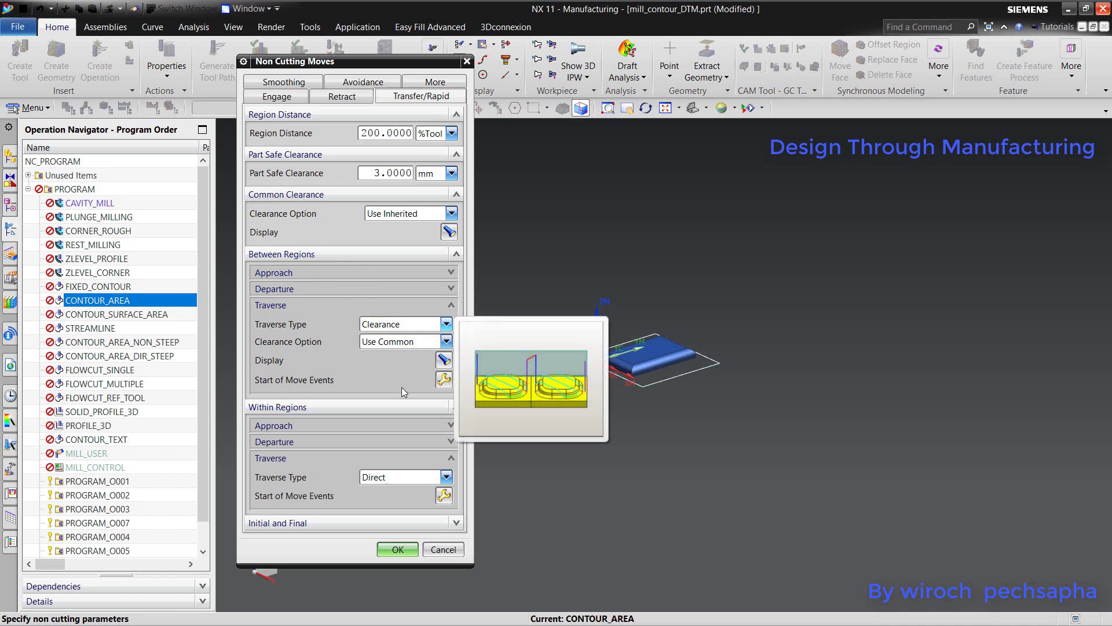
pyautogui.click(395, 479)
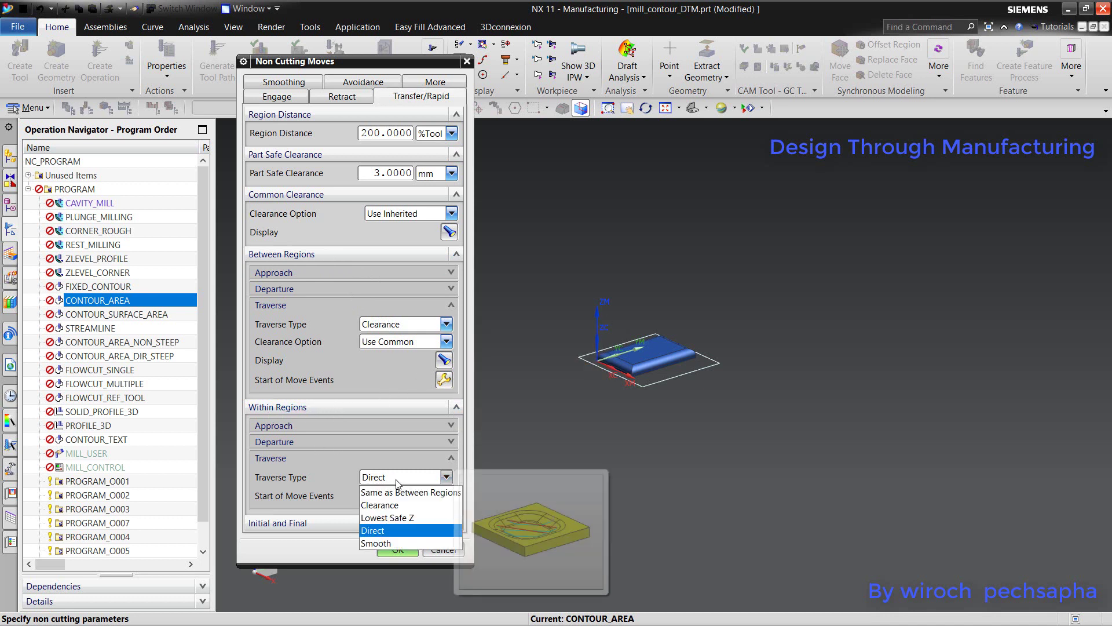
pyautogui.click(373, 503)
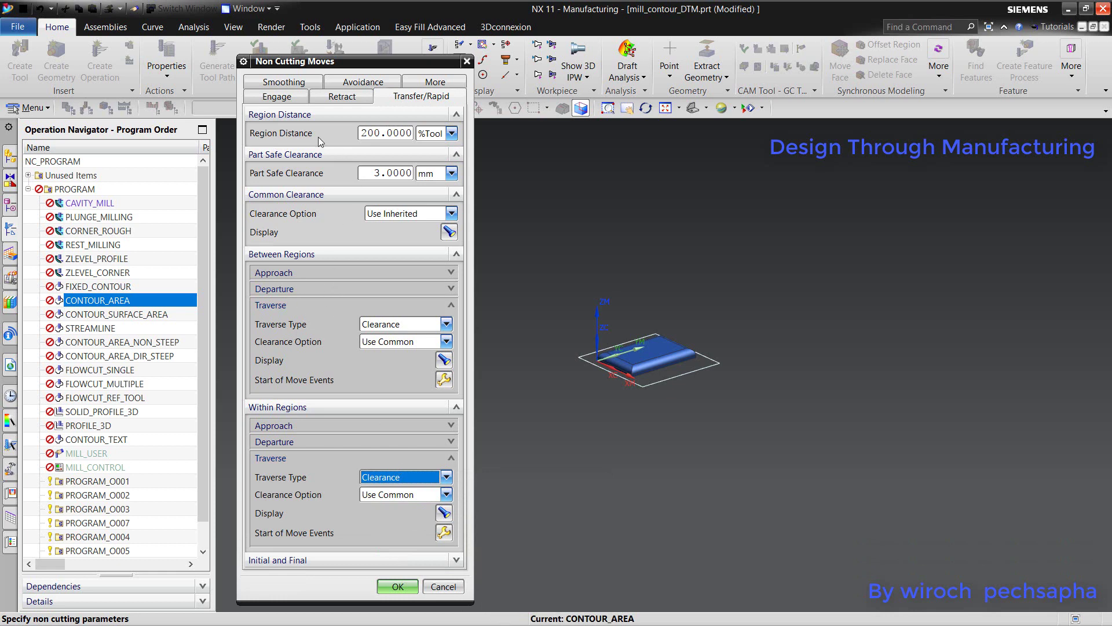
pyautogui.click(397, 586)
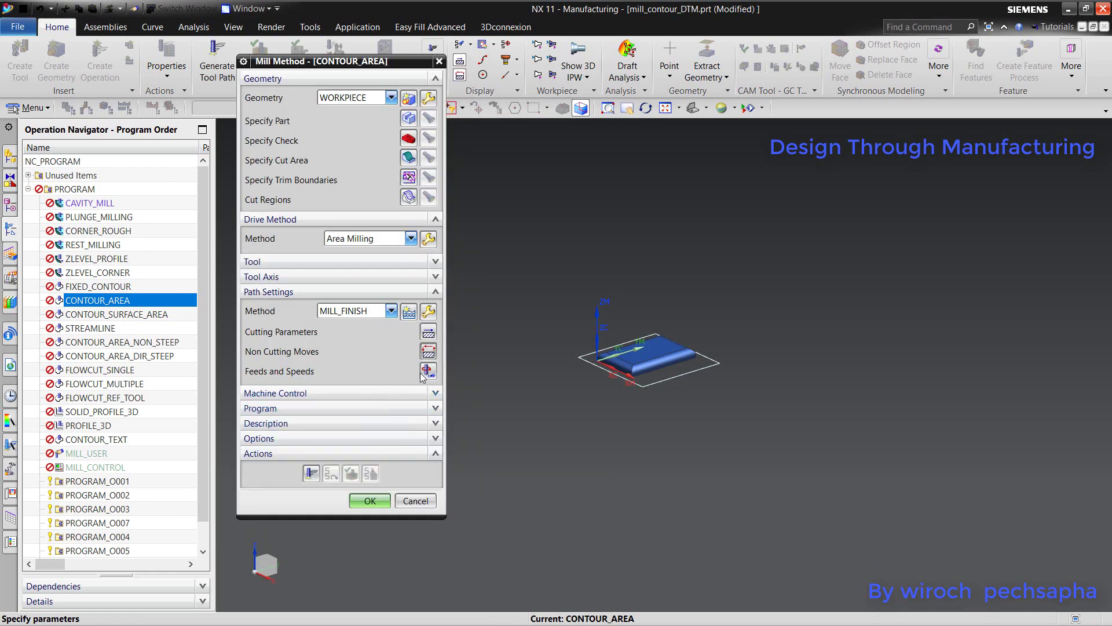
# Set the CONTOUR_AREA spindle speed to 3500 rpm and accept the operation.
pyautogui.click(429, 372)
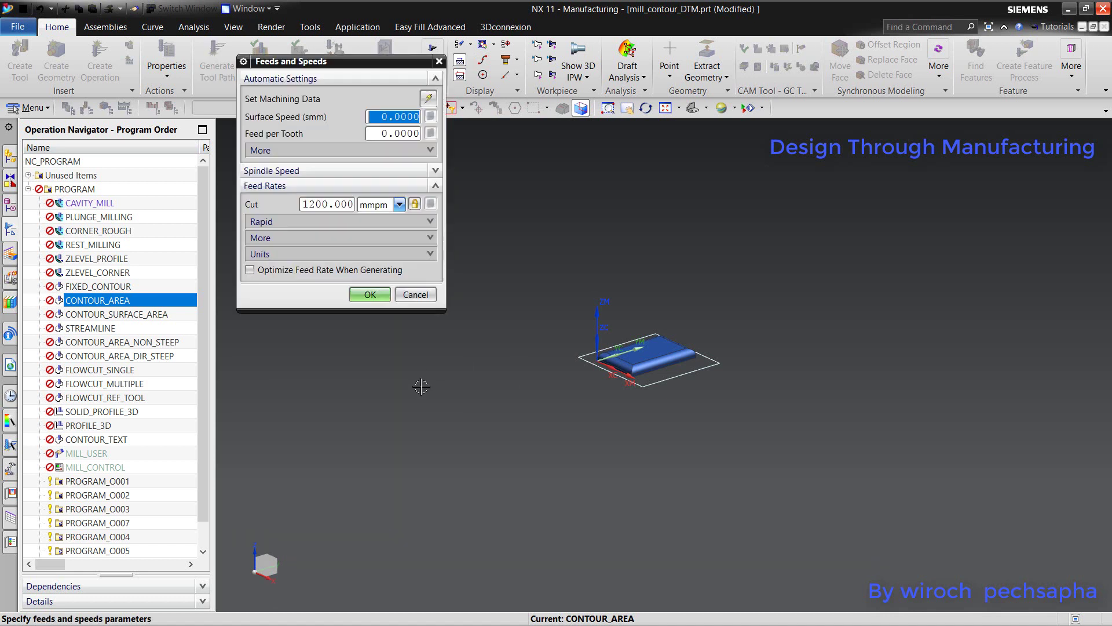
pyautogui.click(338, 172)
pyautogui.click(388, 188)
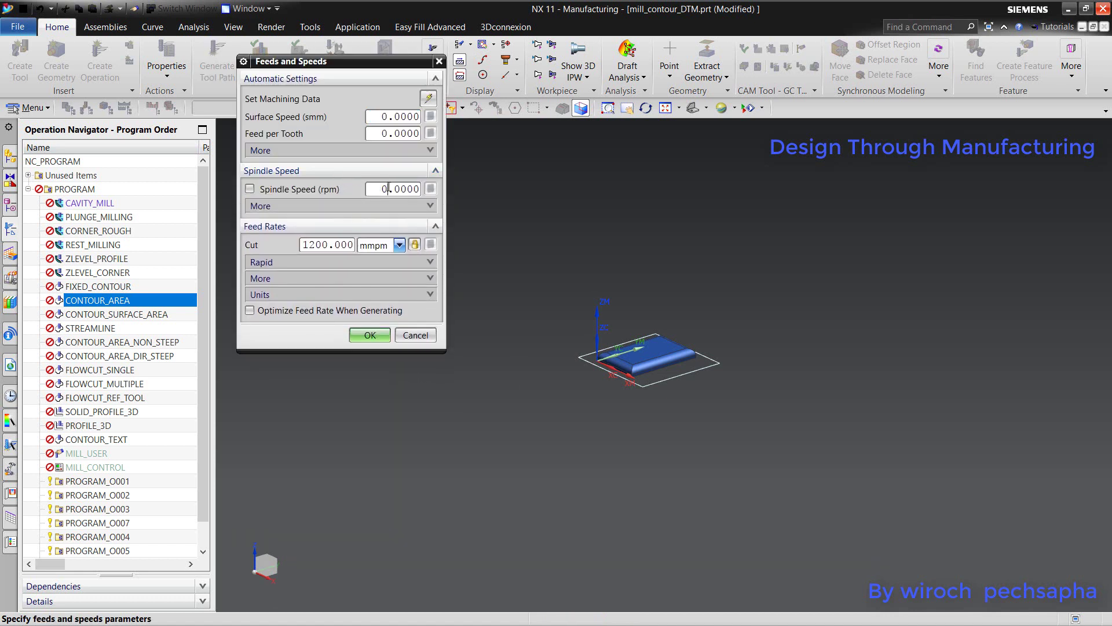
pyautogui.doubleClick(391, 193)
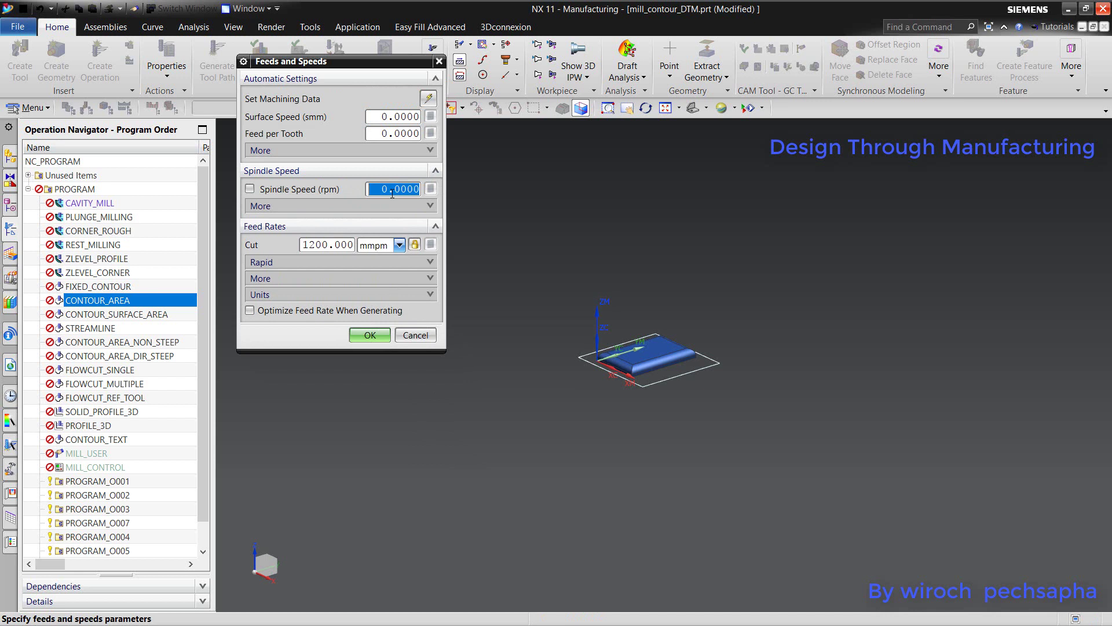
pyautogui.write('3')
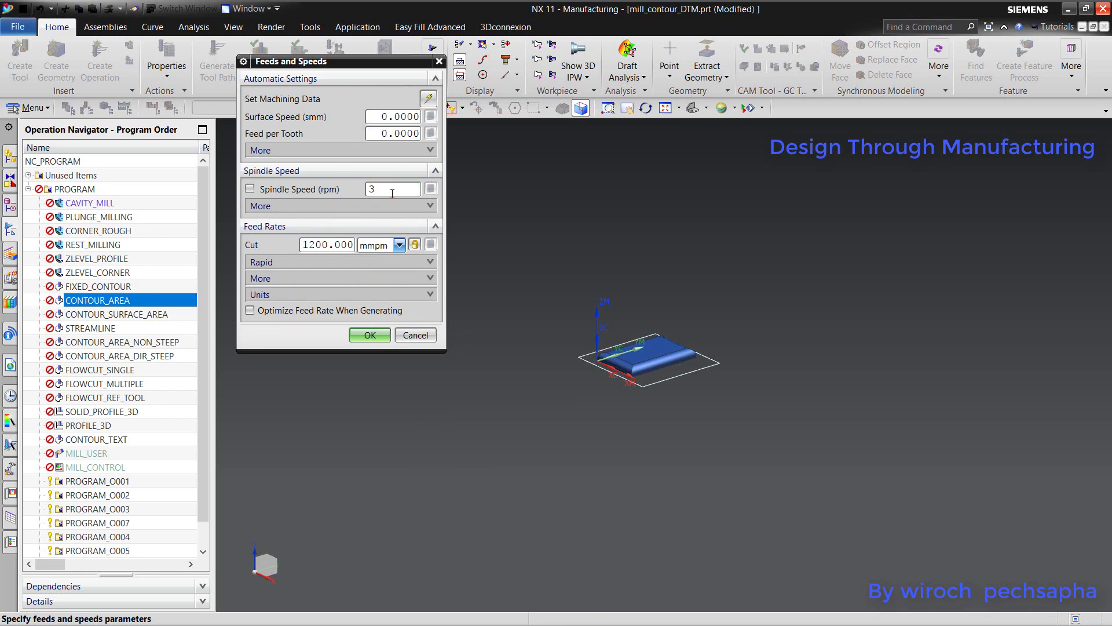
pyautogui.write('0')
pyautogui.press('BackSpace')
pyautogui.write('500')
pyautogui.press('Return')
pyautogui.click(431, 189)
pyautogui.click(370, 335)
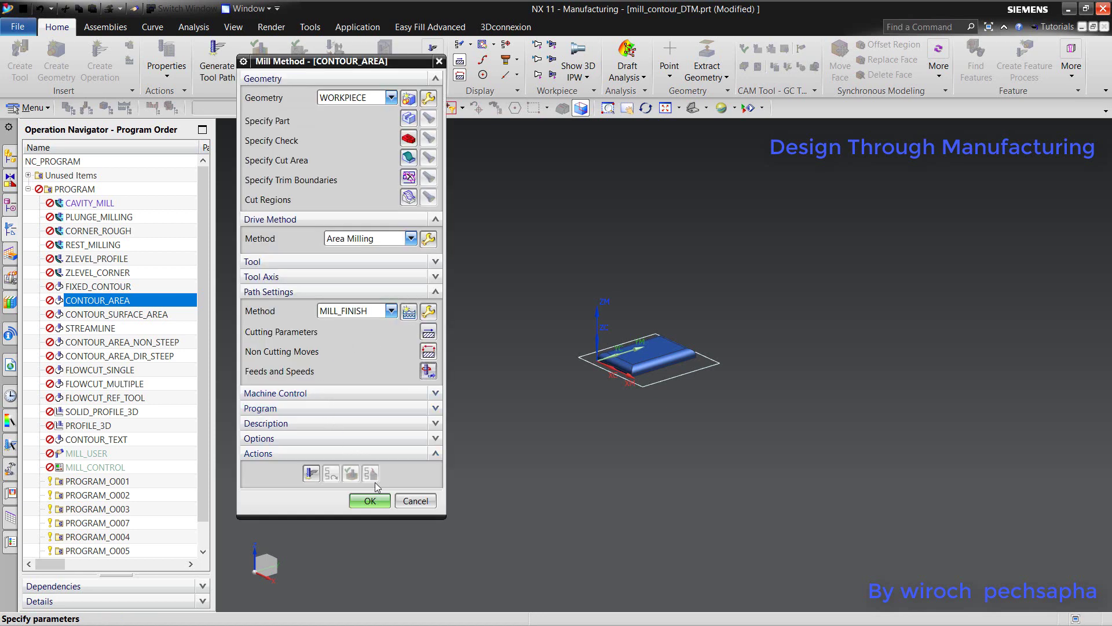
pyautogui.click(370, 501)
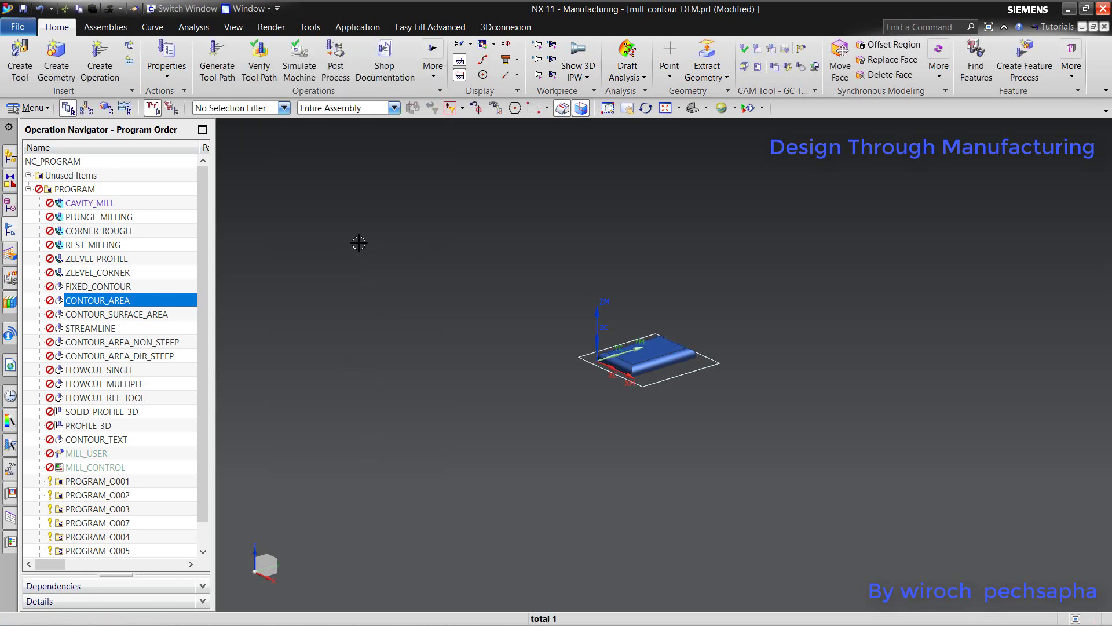